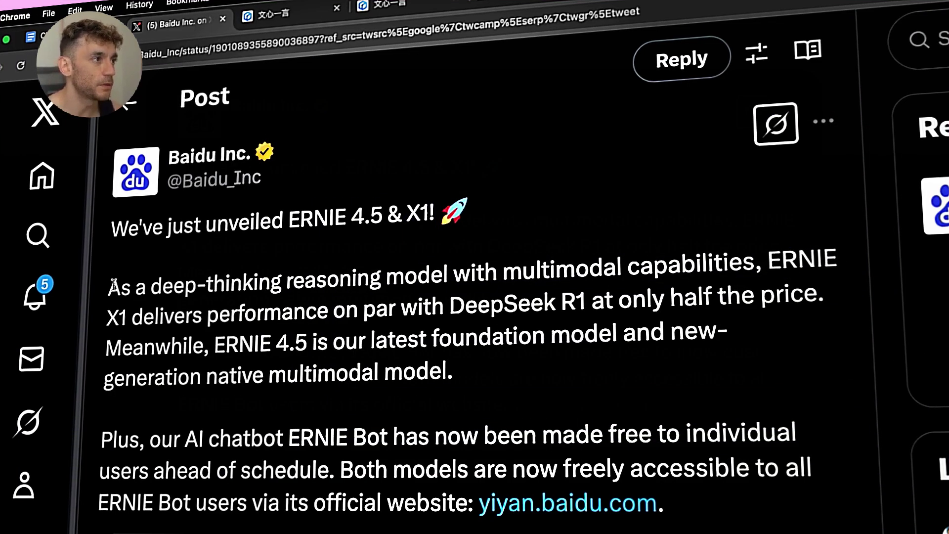
- Highlight the ERNIE X1 description, including its DeepSeek R1 parity at half the price
left_click_drag(113, 286, 758, 262)
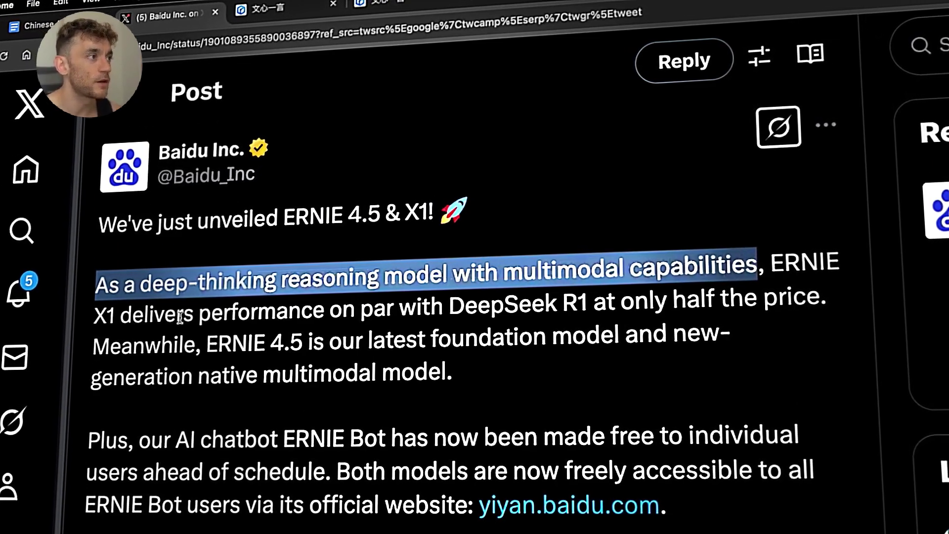
left_click_drag(116, 314, 764, 261)
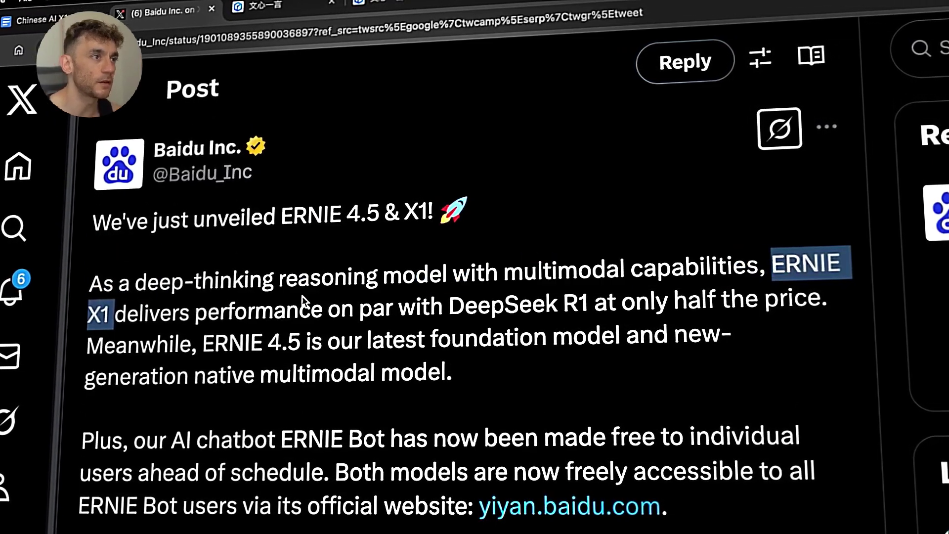
left_click(109, 317)
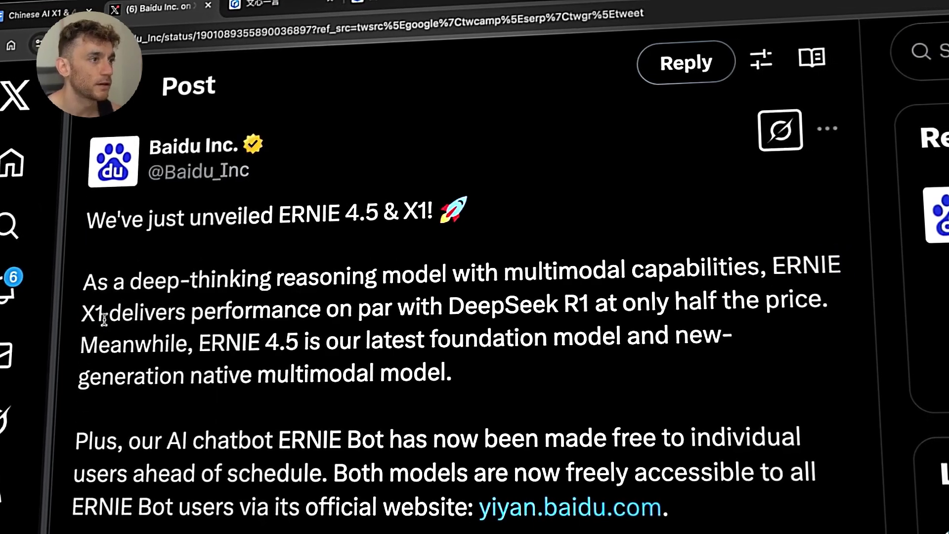
left_click_drag(104, 316, 591, 306)
left_click_drag(833, 302, 69, 273)
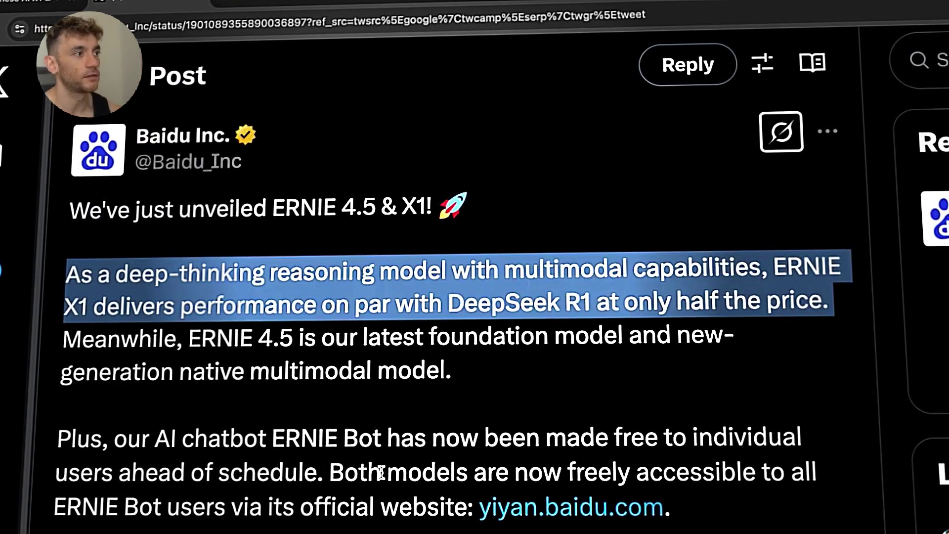
scroll(381, 472, "down", 3)
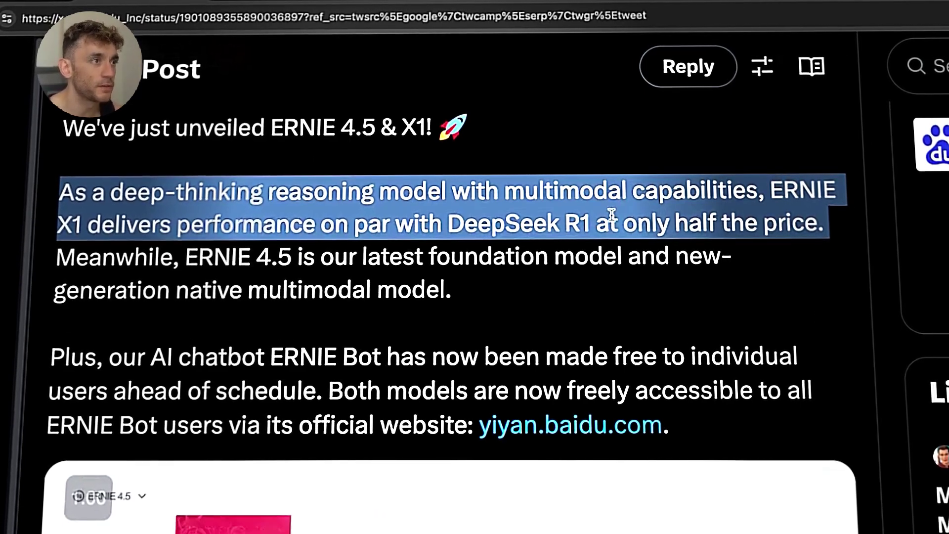
left_click(682, 221)
left_click_drag(824, 224, 30, 206)
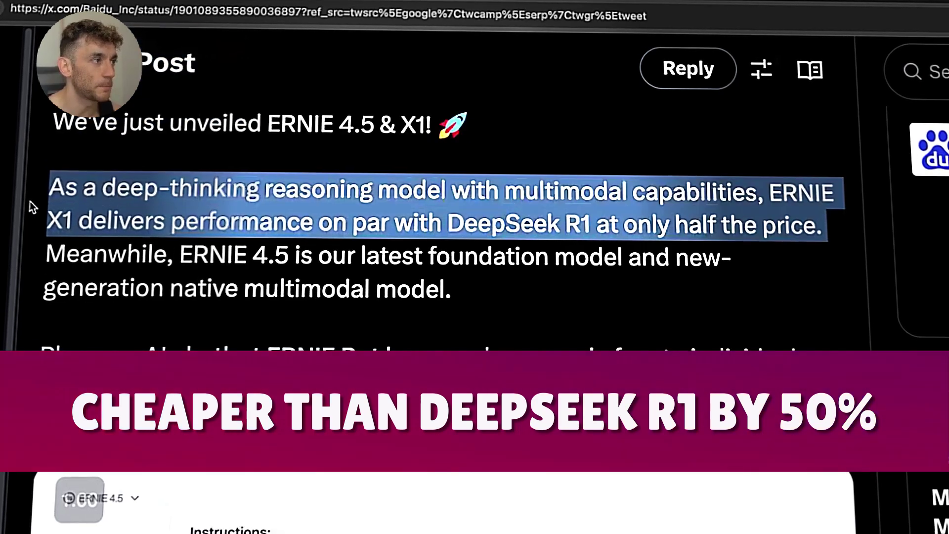
left_click_drag(47, 251, 272, 256)
- Highlight the sentences introducing ERNIE 4.5 and the X1 mention
scroll(273, 256, "up", 1)
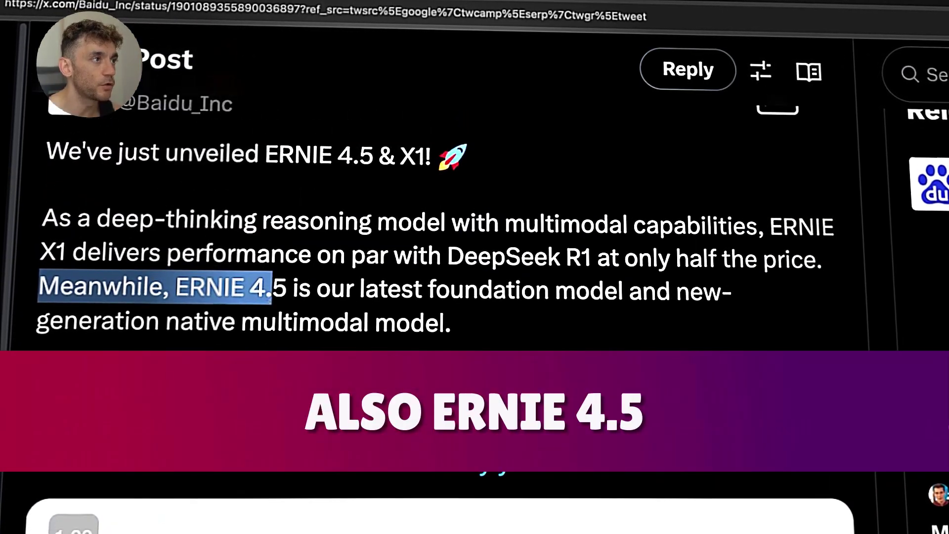
left_click(232, 303)
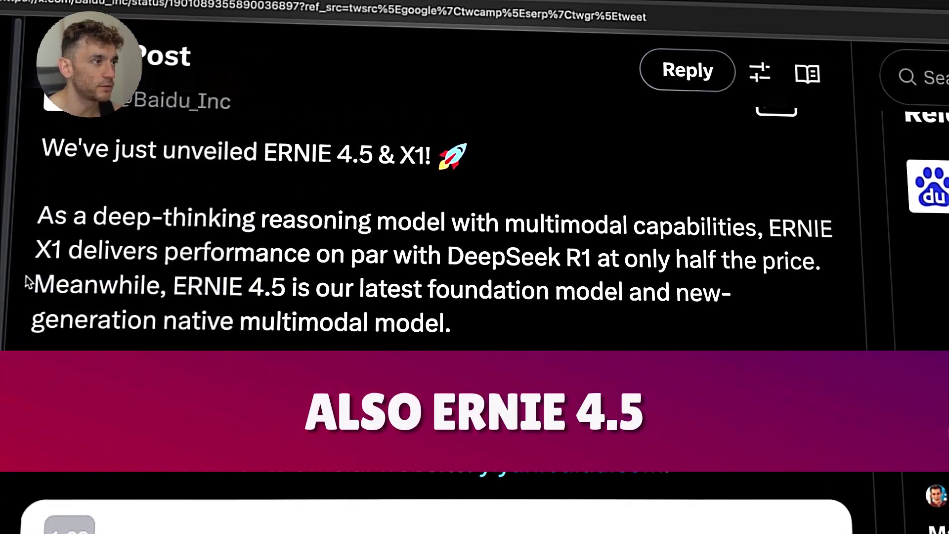
left_click_drag(27, 283, 491, 322)
scroll(324, 349, "down", 5)
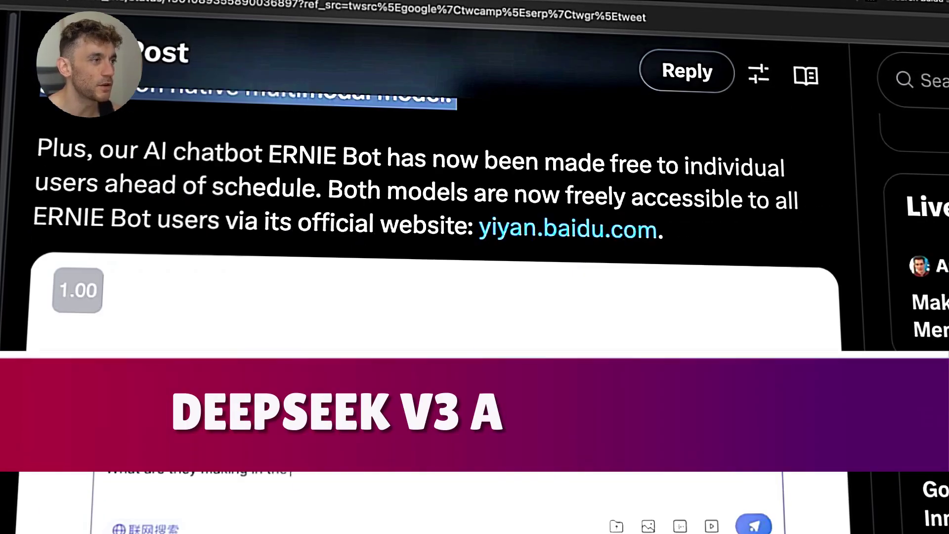
scroll(475, 247, "up", 6)
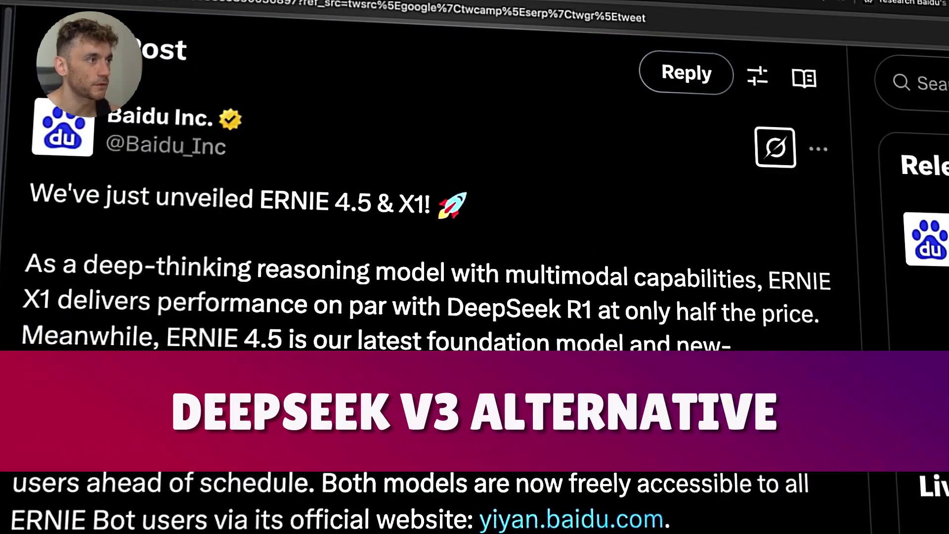
left_click_drag(730, 342, 166, 340)
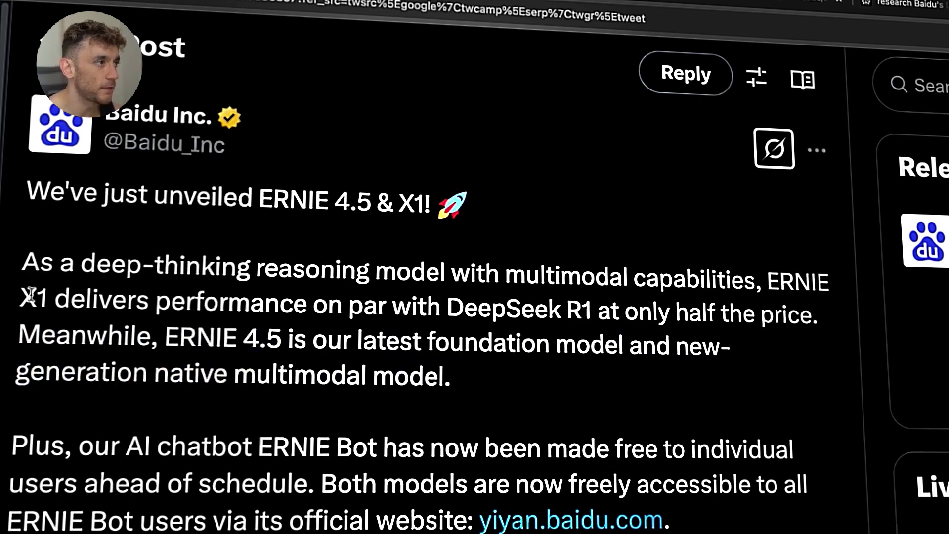
double_click(32, 298)
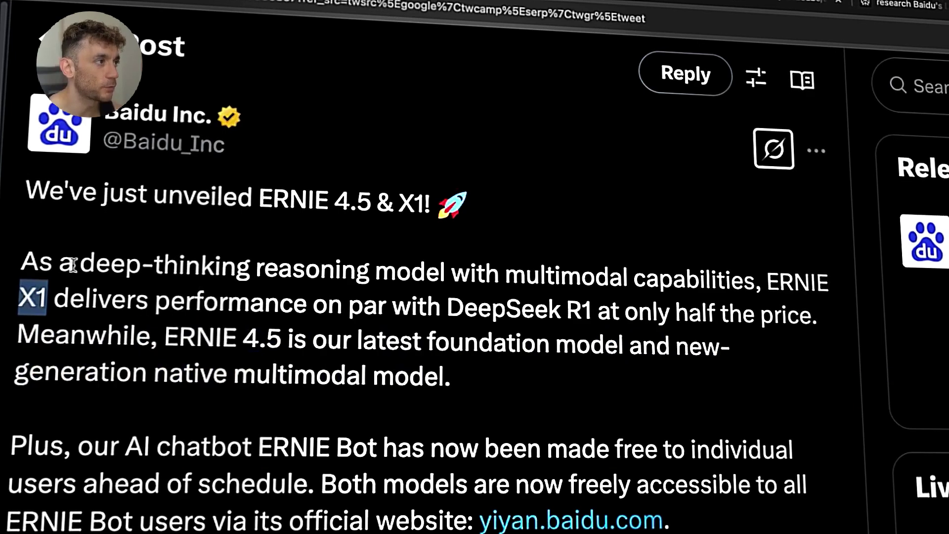
left_click_drag(164, 336, 281, 336)
left_click(297, 148)
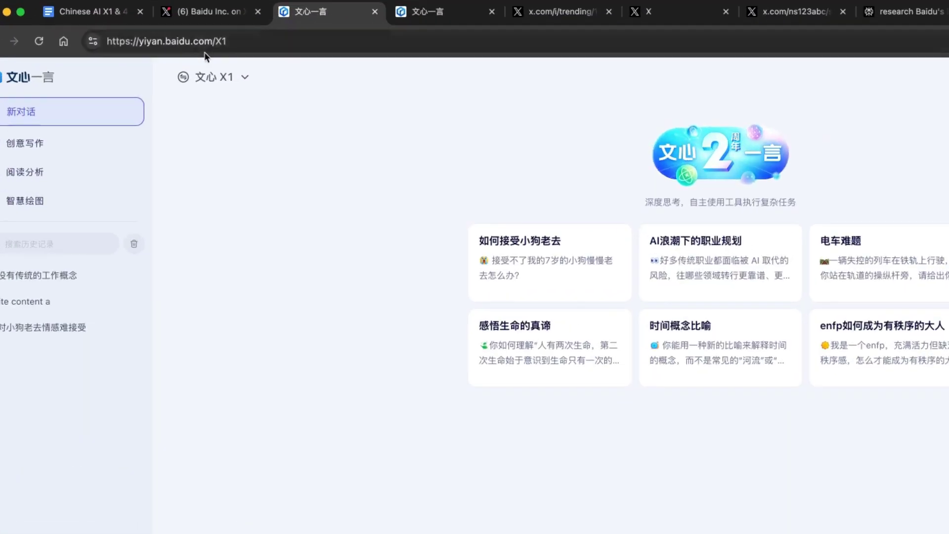
- Go to yiyan.baidu.com and translate the Chinese home page into English
left_click(185, 40)
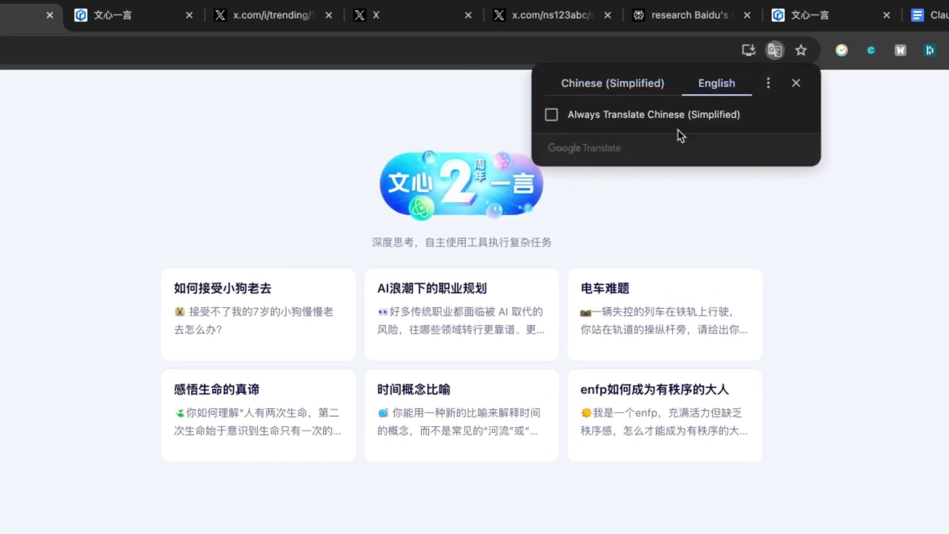
left_click(911, 389)
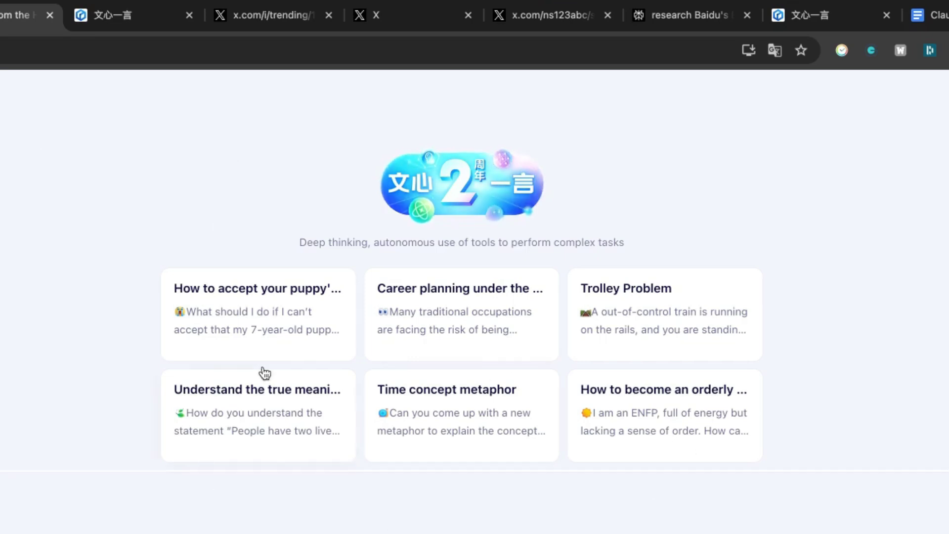
left_click(134, 17)
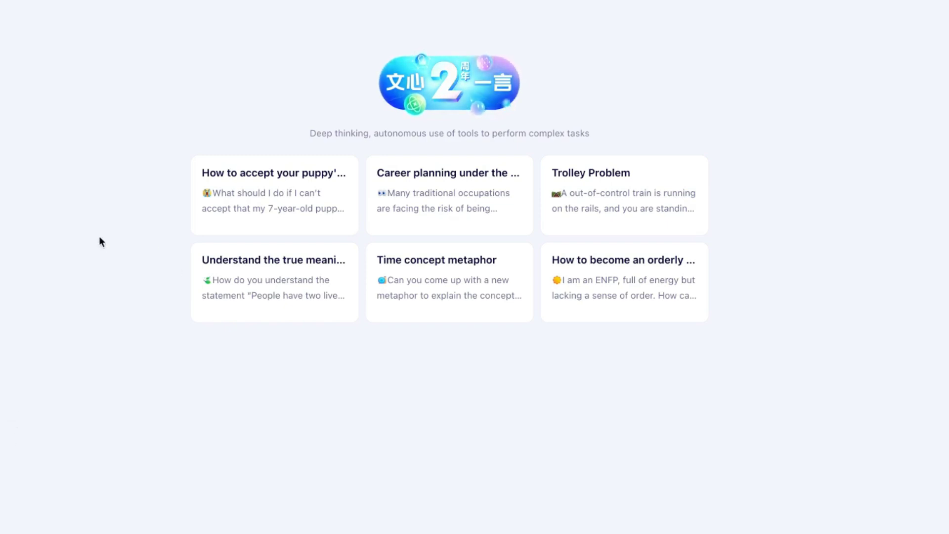
left_click(332, 27)
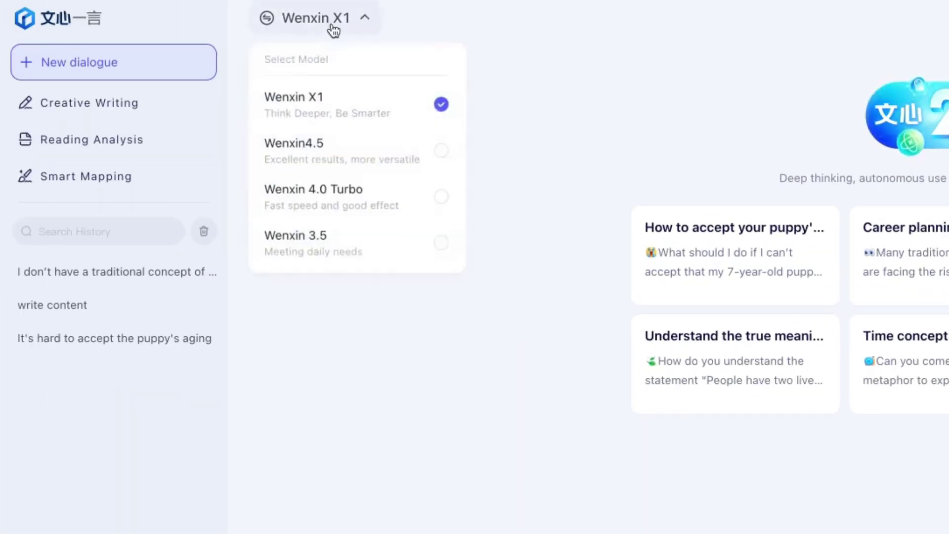
left_click(523, 361)
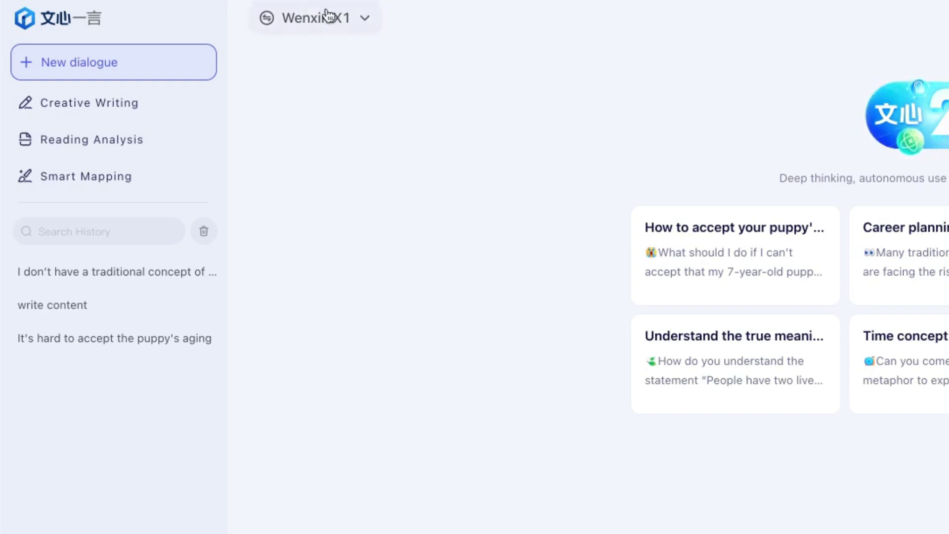
left_click(309, 18)
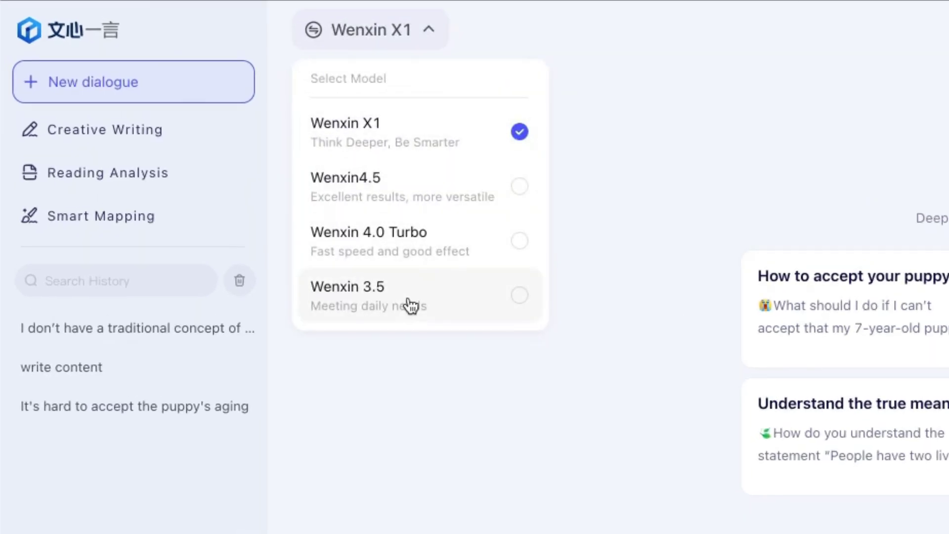
left_click(409, 305)
left_click(364, 30)
left_click(413, 235)
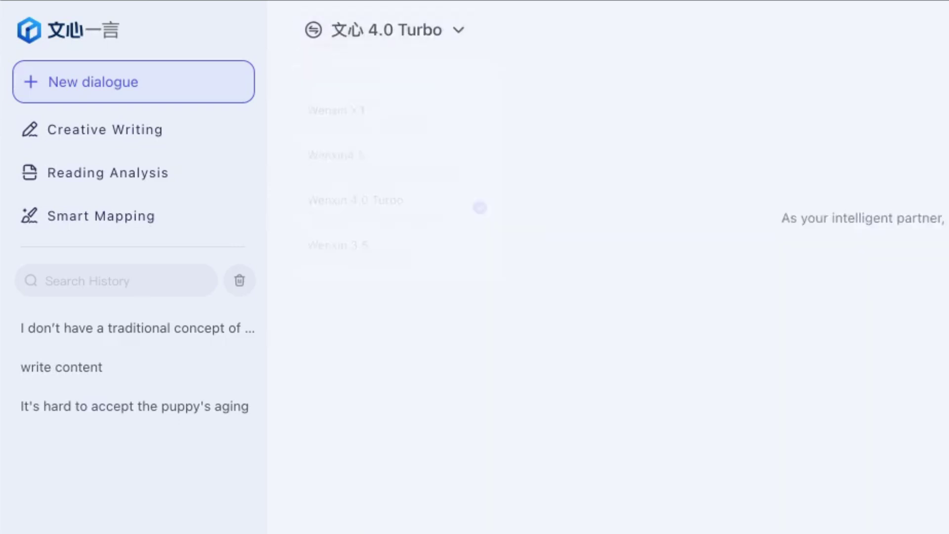
left_click(372, 37)
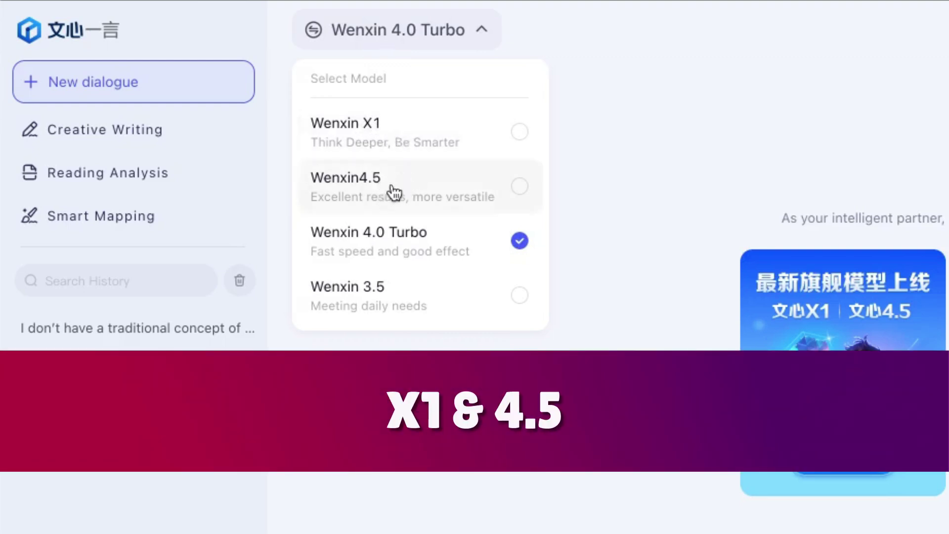
left_click(393, 191)
left_click(373, 43)
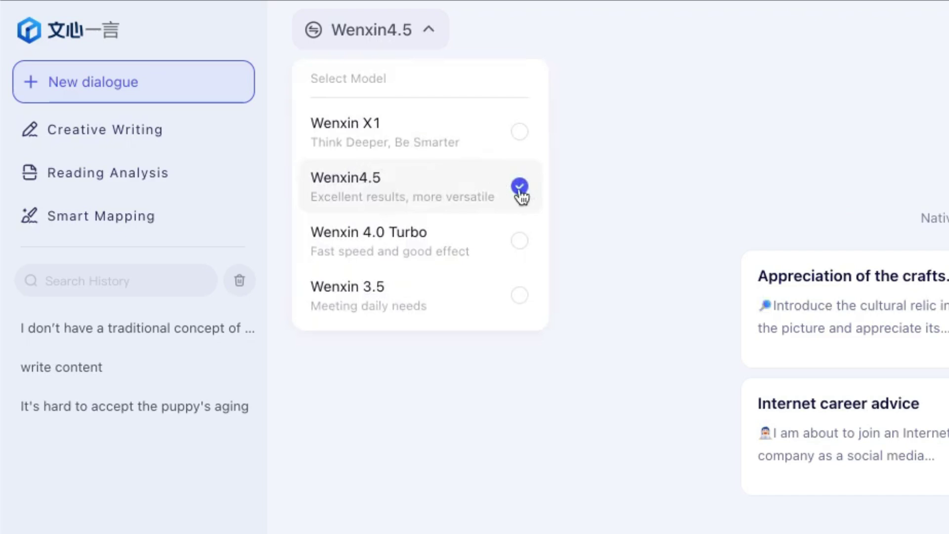
left_click(433, 144)
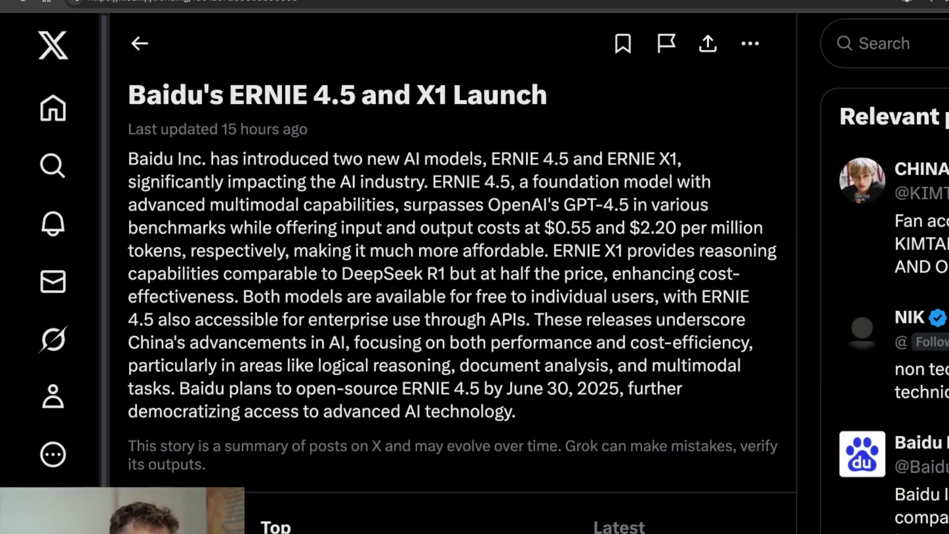
- Reset the page zoom to 100% and open the post about Baidu's reasoning model
scroll(431, 226, "down", 4)
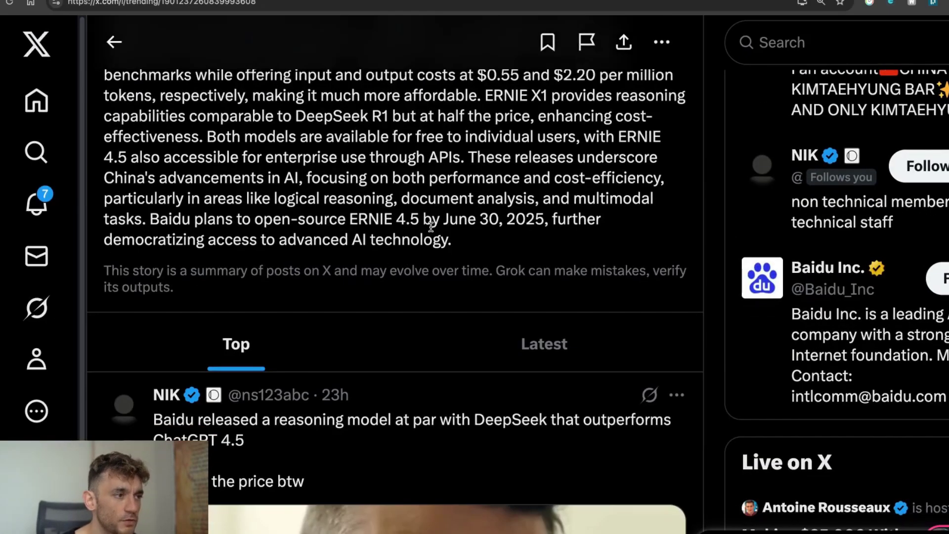
key("ctrl+0")
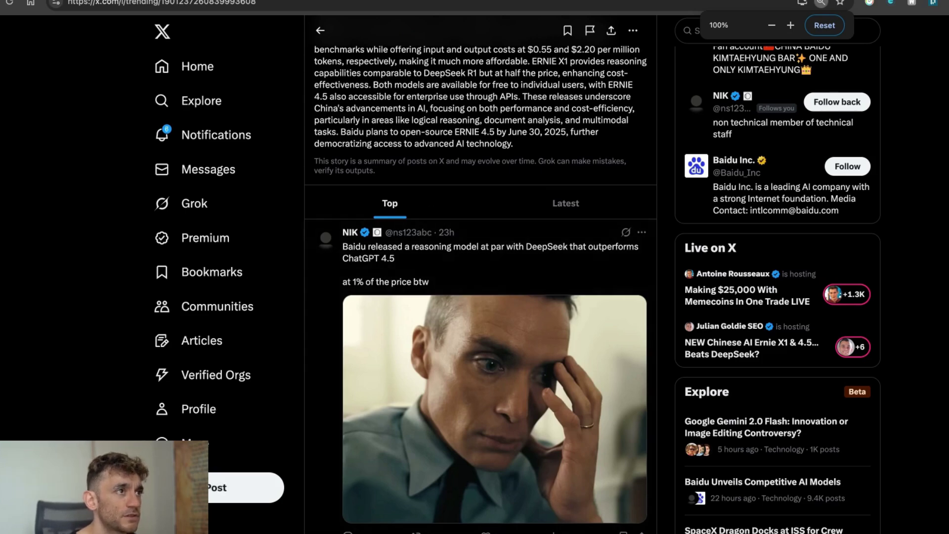
left_click(509, 243)
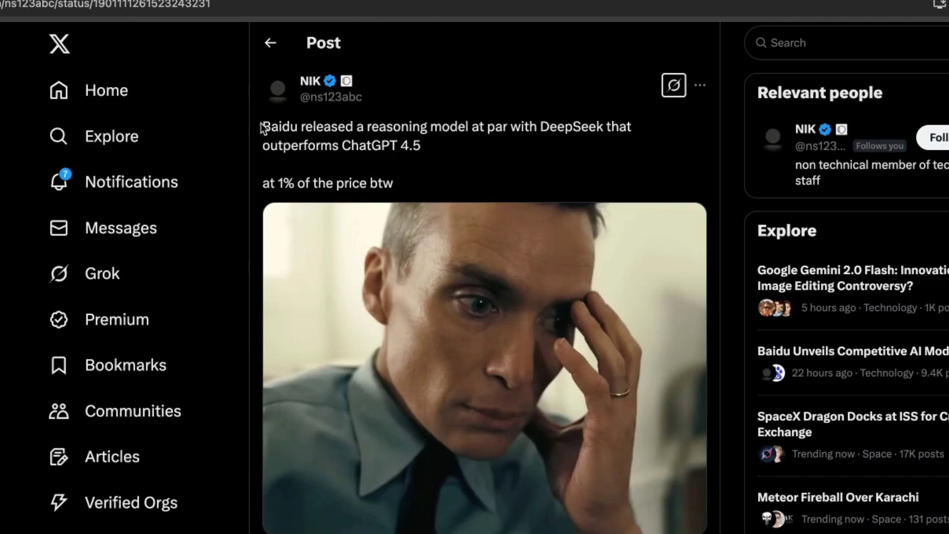
- Highlight the post's claim of matching DeepSeek and beating ChatGPT 4.5, then scroll to replies
left_click_drag(262, 127, 327, 127)
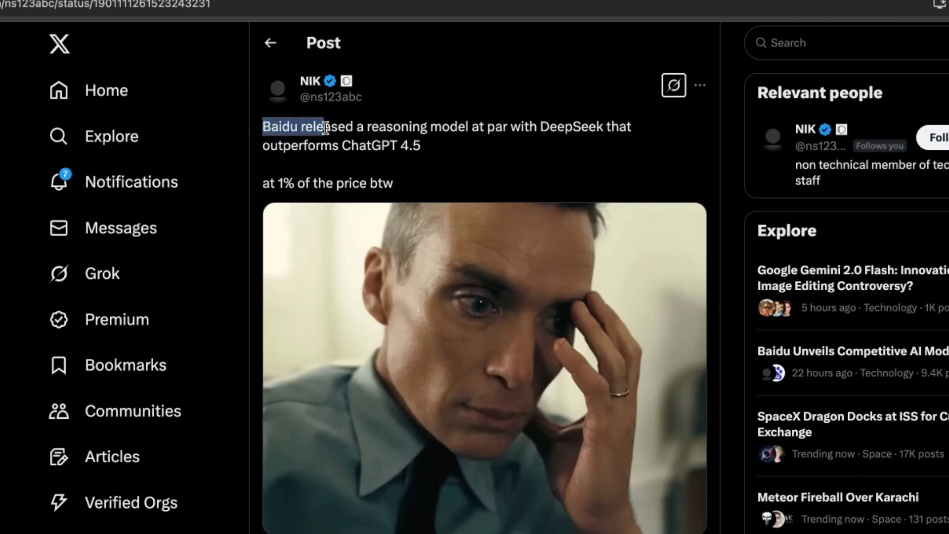
left_click_drag(391, 128, 469, 126)
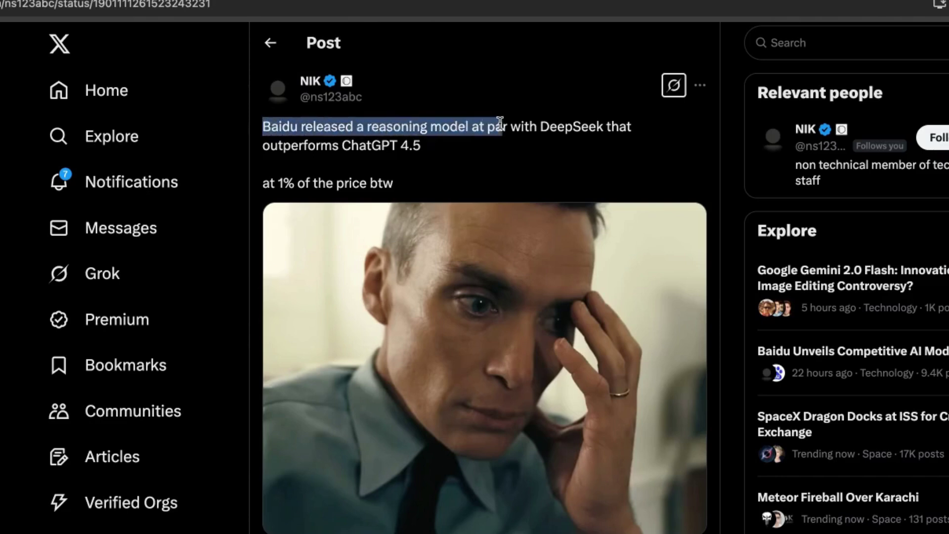
left_click_drag(564, 126, 573, 157)
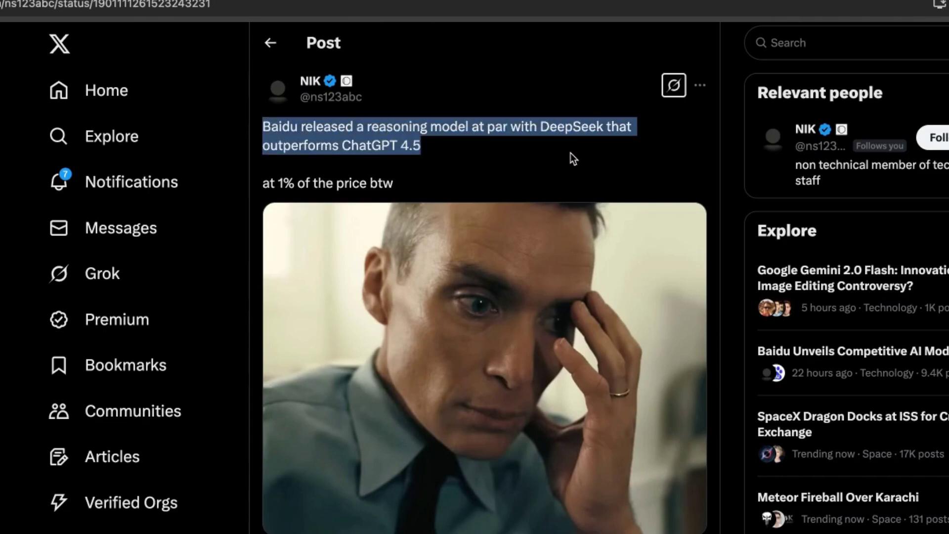
left_click(366, 183)
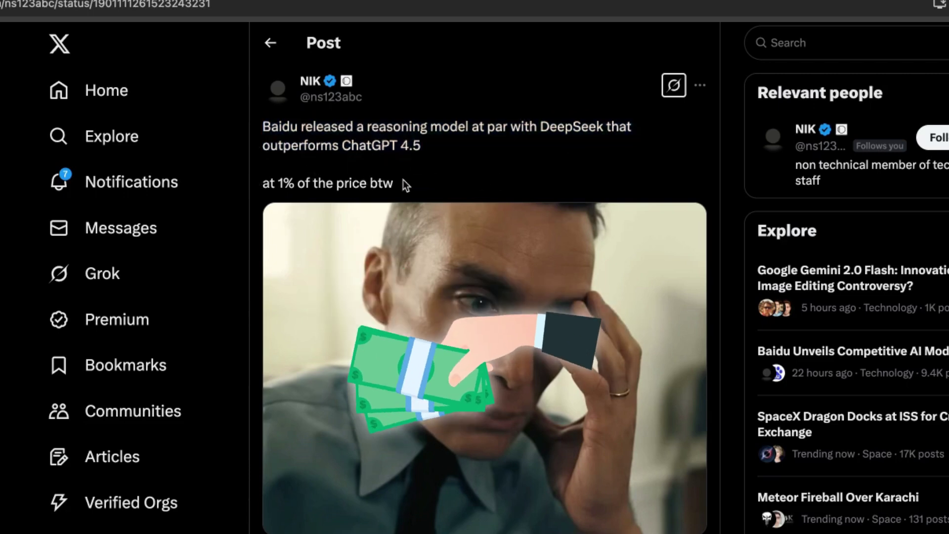
scroll(403, 179, "down", 1)
scroll(527, 425, "down", 6)
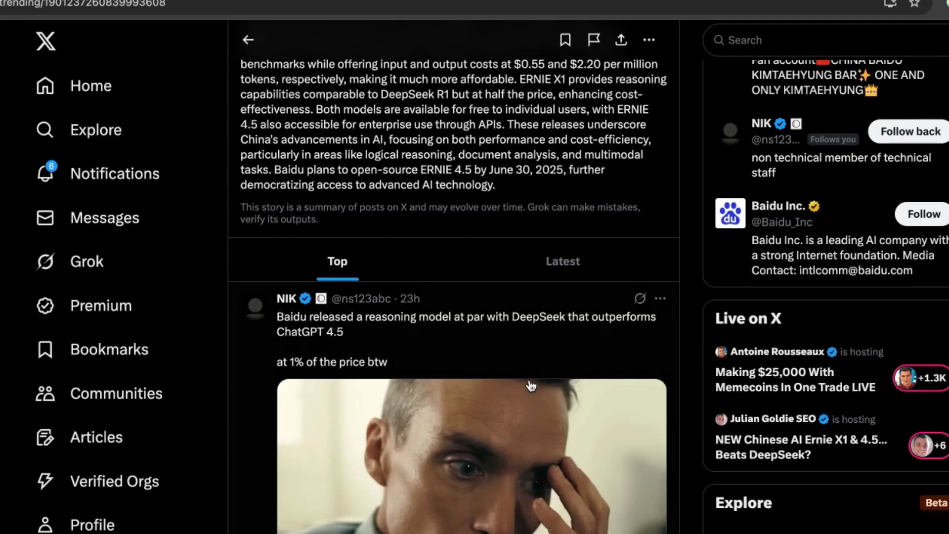
- Open the post about Baidu's two new models and highlight its opening lines
scroll(559, 406, "down", 10)
scroll(496, 374, "down", 5)
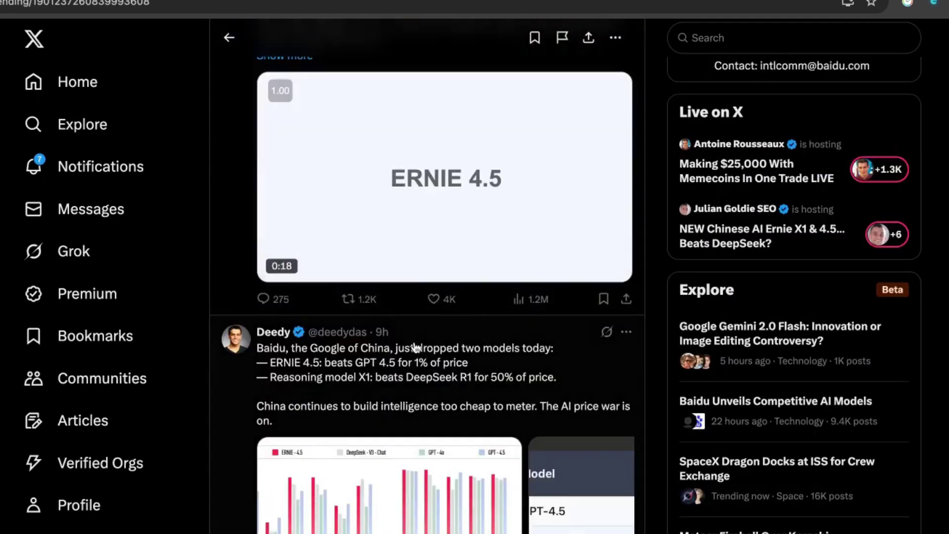
left_click(469, 232)
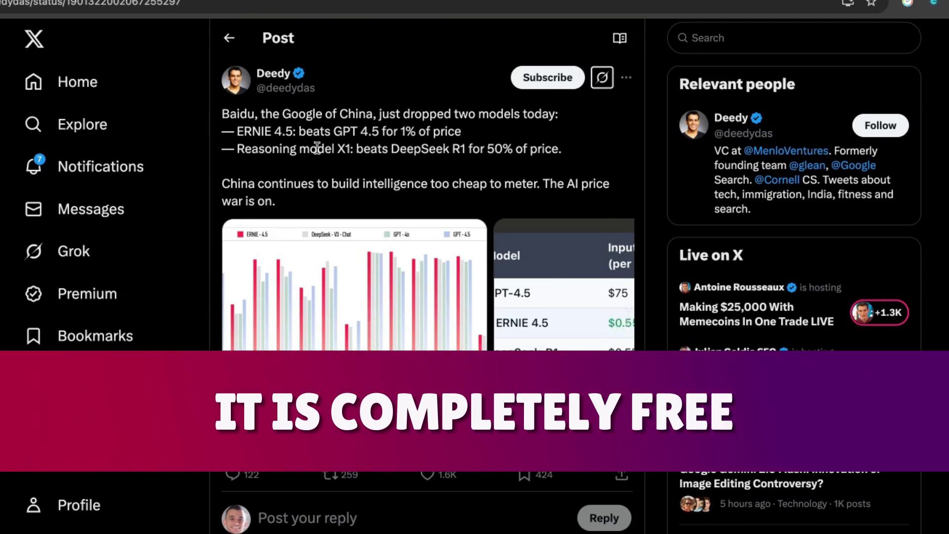
left_click_drag(221, 113, 644, 166)
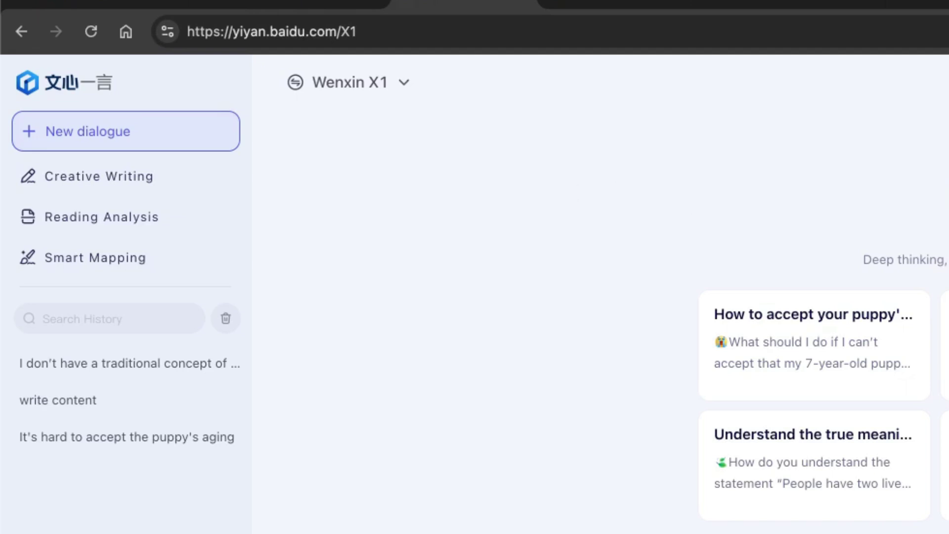
left_click(910, 3)
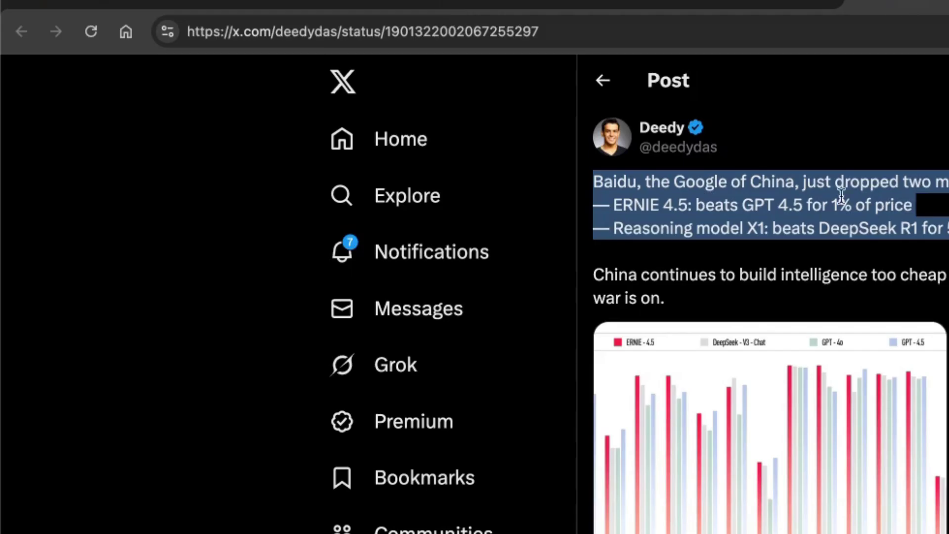
left_click(864, 286)
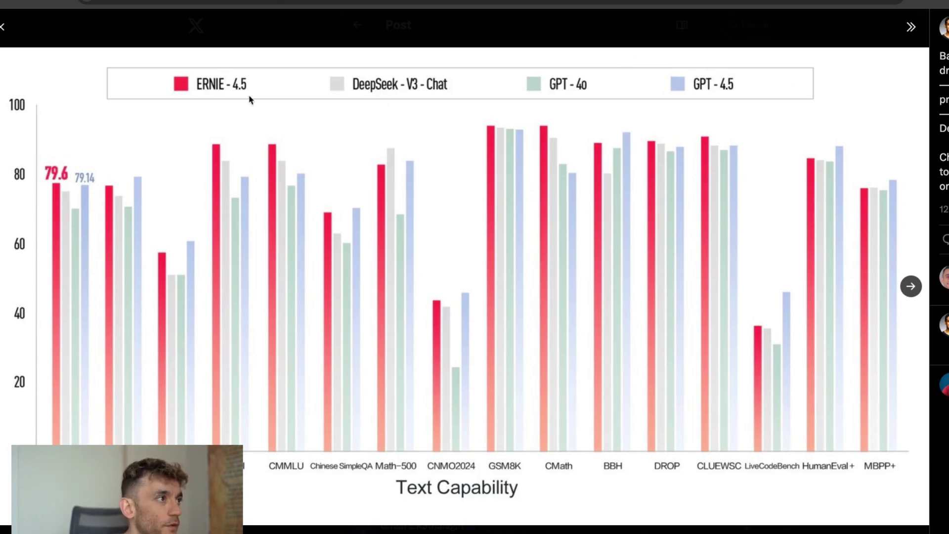
- Select the 'Plus, our AI chatbot…' paragraph saying ERNIE Bot is free, then view the benchmark chart
key("Escape")
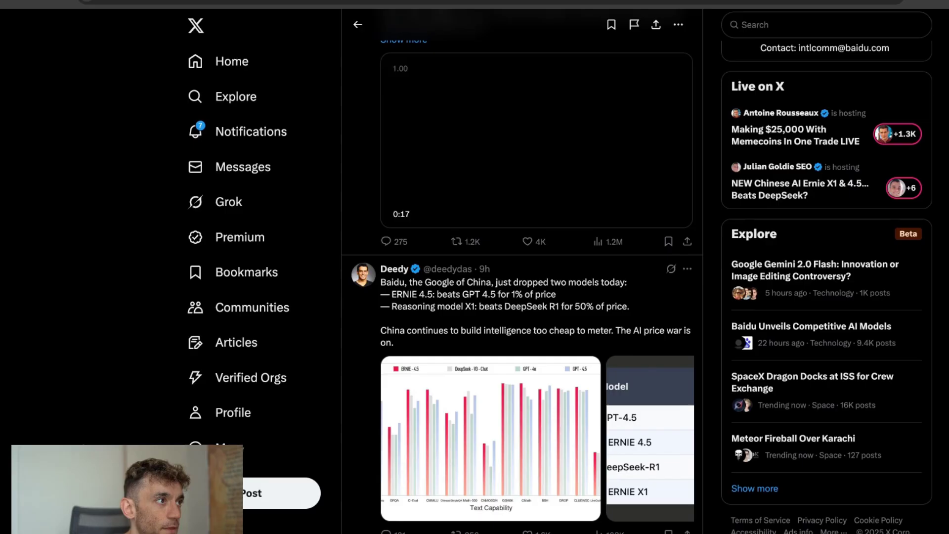
scroll(522, 248, "up", 5)
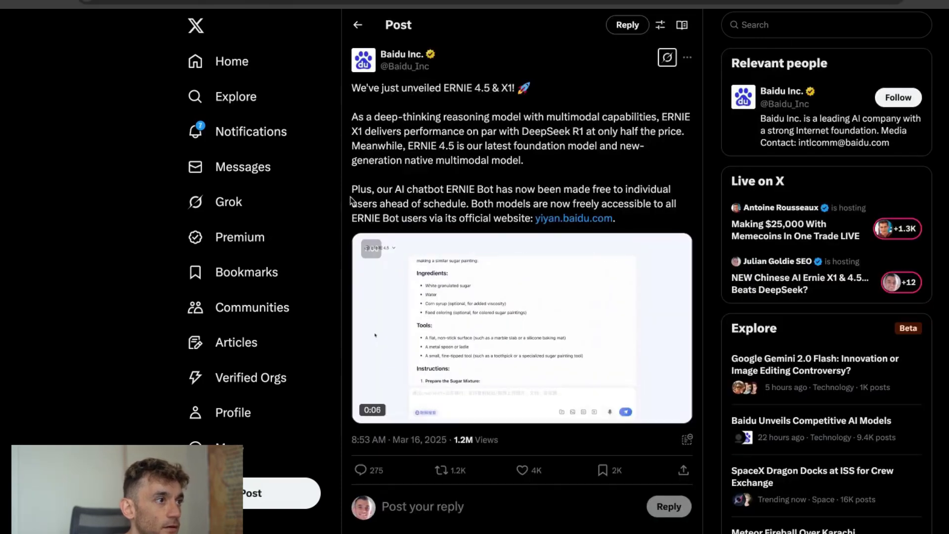
left_click_drag(351, 187, 484, 201)
triple_click(368, 234)
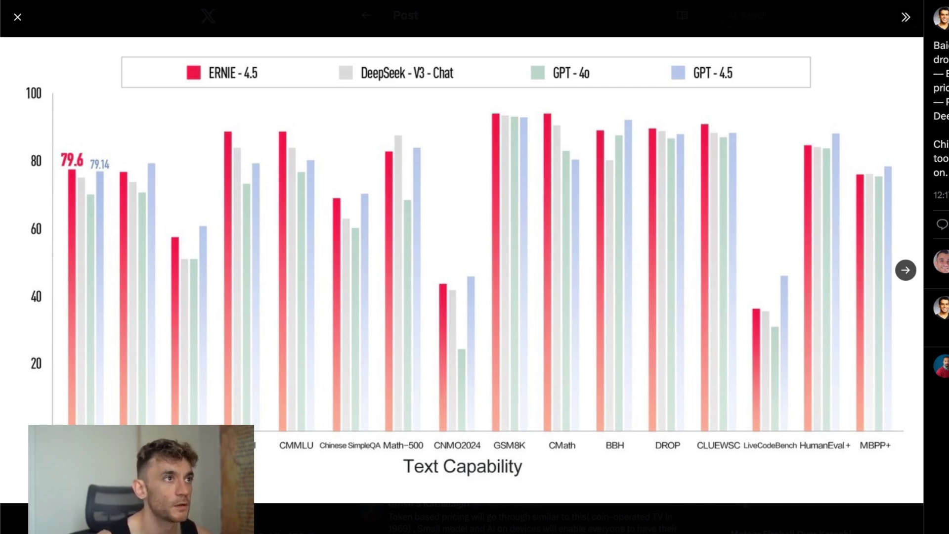
key("Escape")
- Scroll the feed and open the AI price war thread on its own page
scroll(638, 340, "down", 10)
scroll(638, 339, "down", 3)
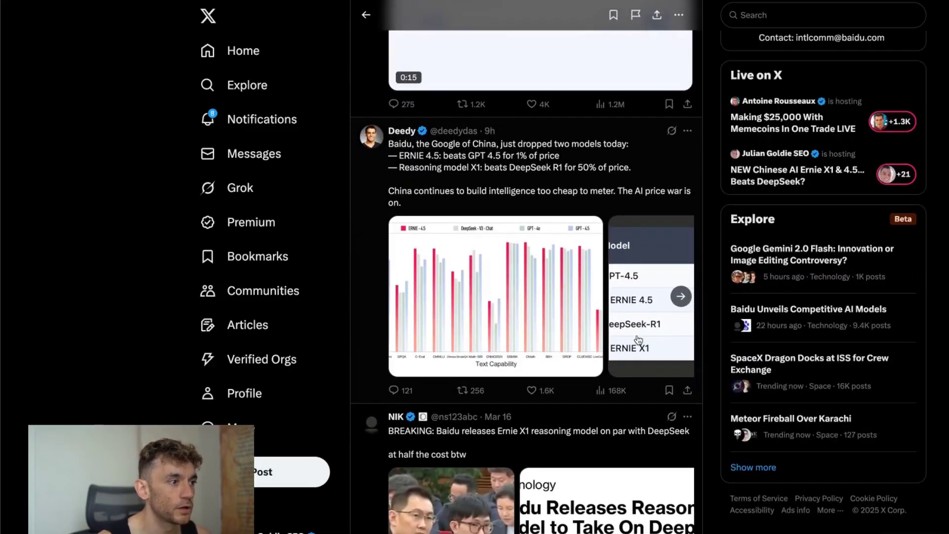
scroll(566, 167, "down", 1)
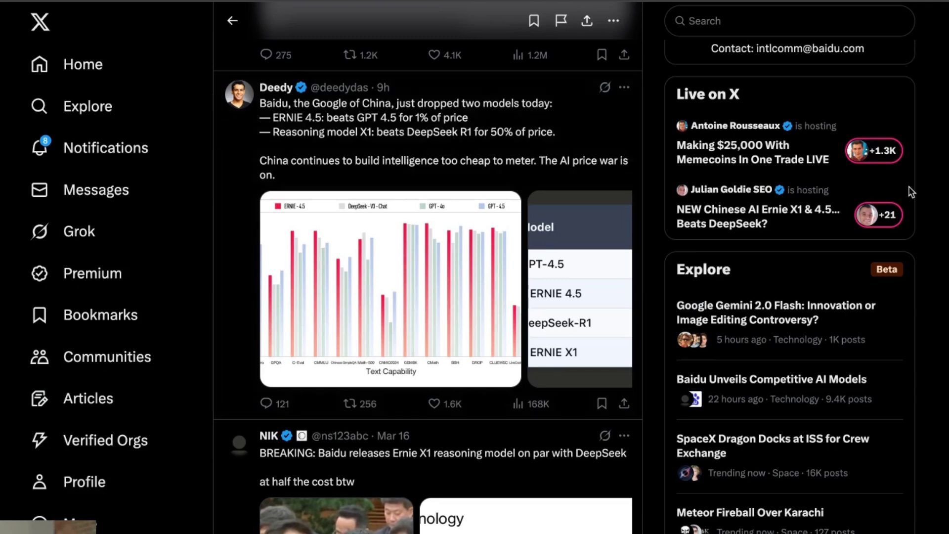
scroll(679, 416, "down", 15)
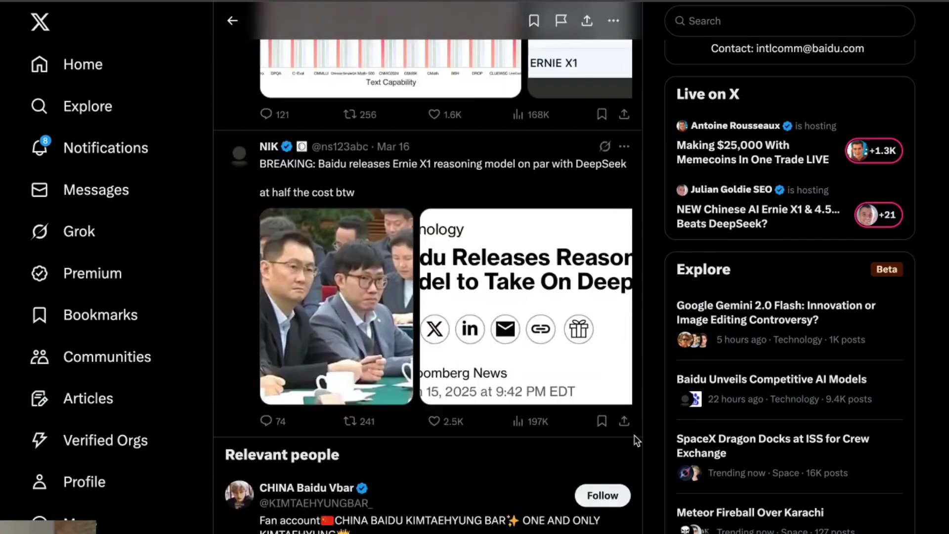
scroll(652, 426, "up", 5)
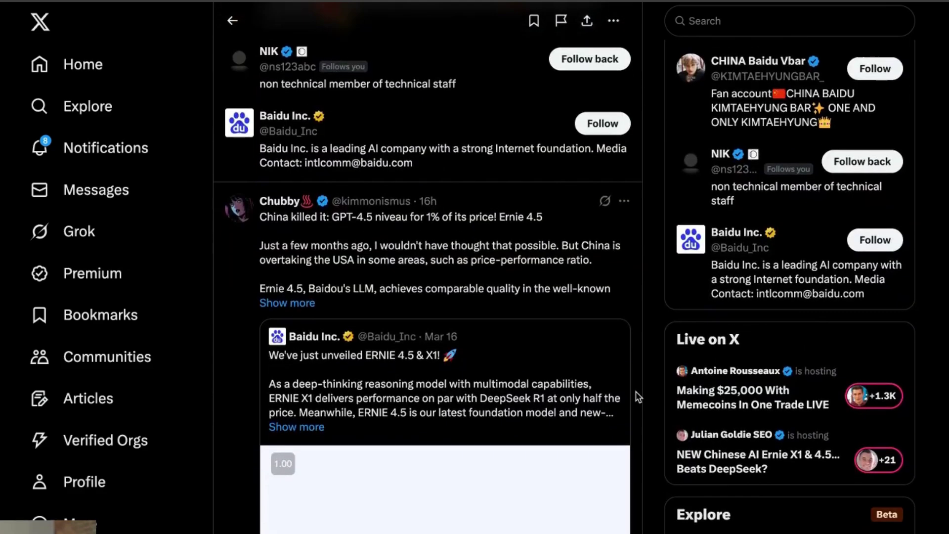
scroll(628, 406, "down", 10)
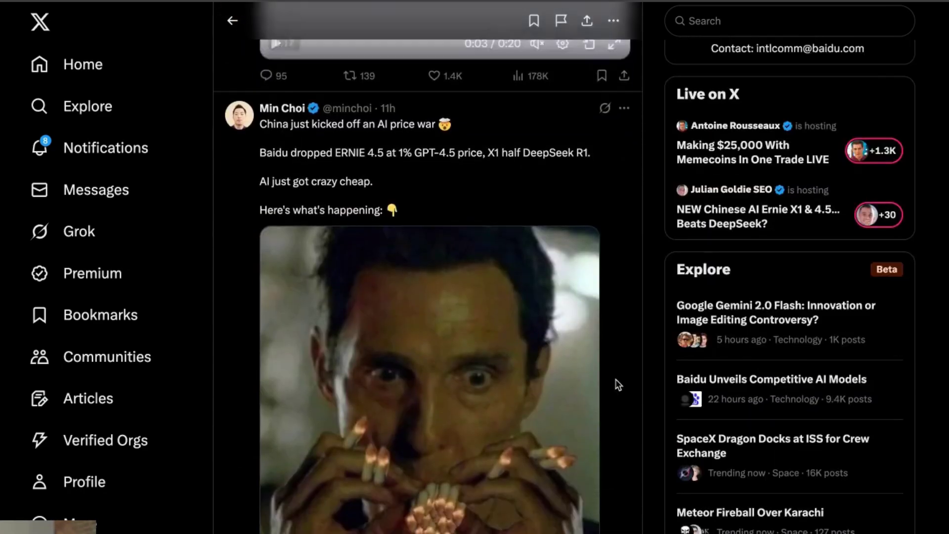
scroll(619, 375, "down", 2)
scroll(612, 212, "up", 4)
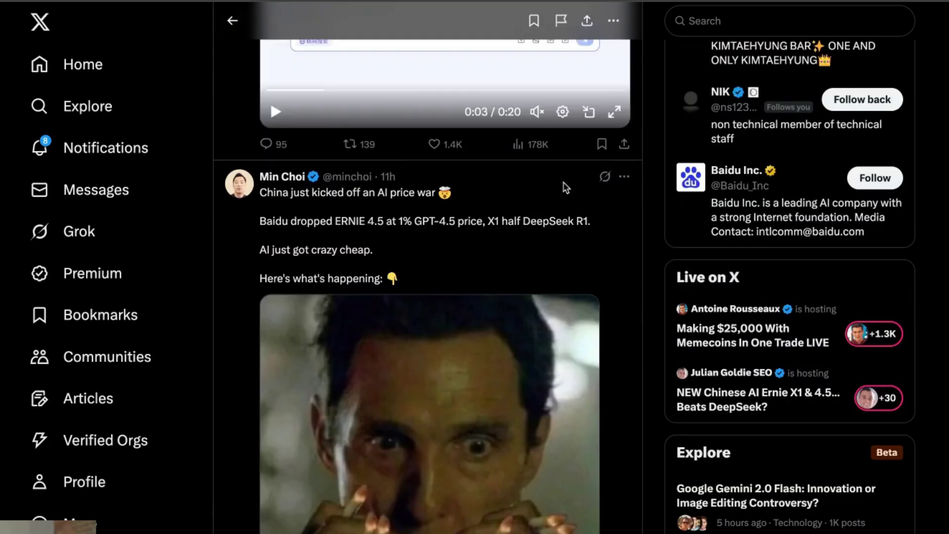
key("Return")
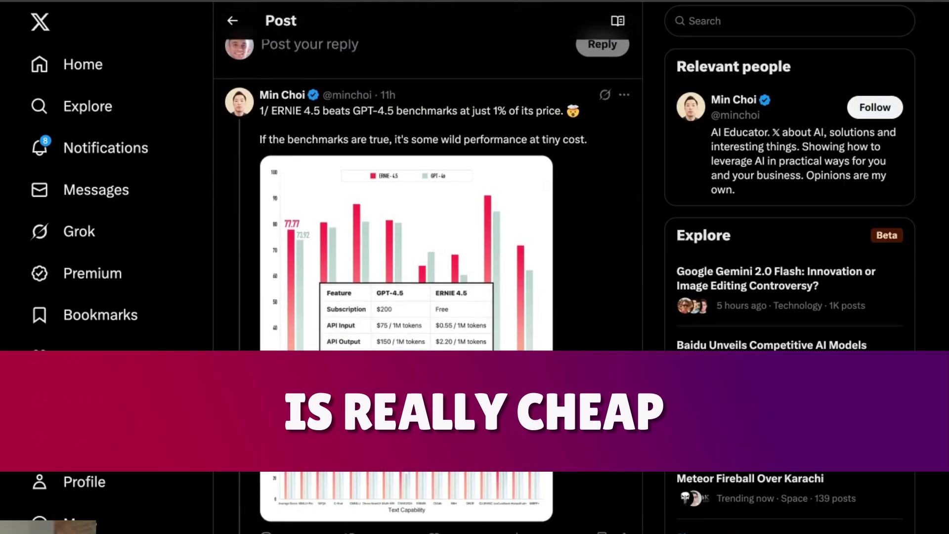
- Open the thread's second post and view its DeepSeek-R1 versus ERNIE X1 price table
scroll(427, 267, "down", 5)
scroll(456, 252, "down", 1)
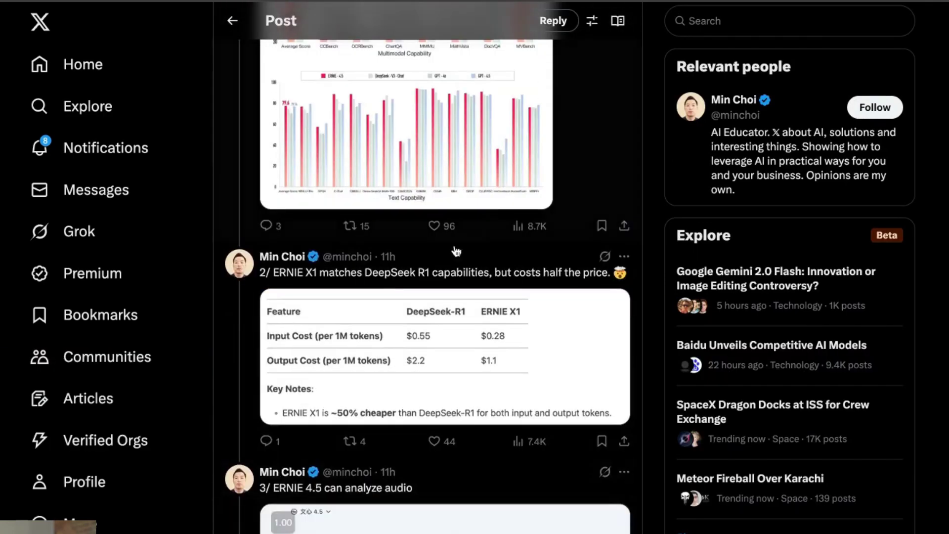
left_click(328, 272)
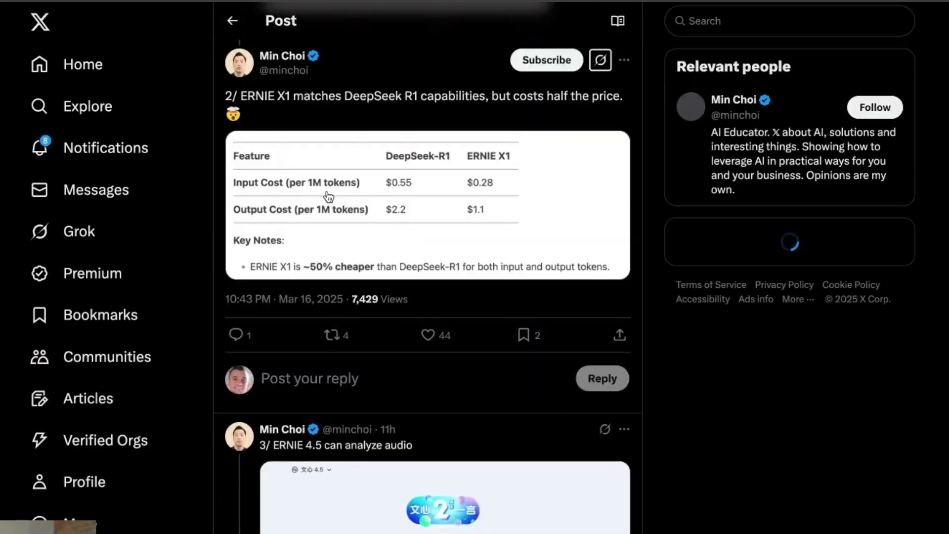
left_click(493, 177)
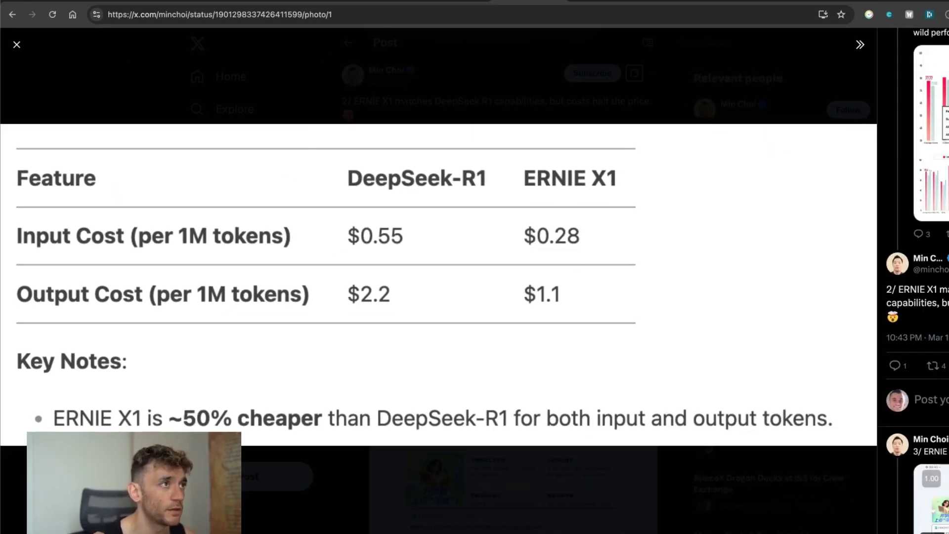
key("Escape")
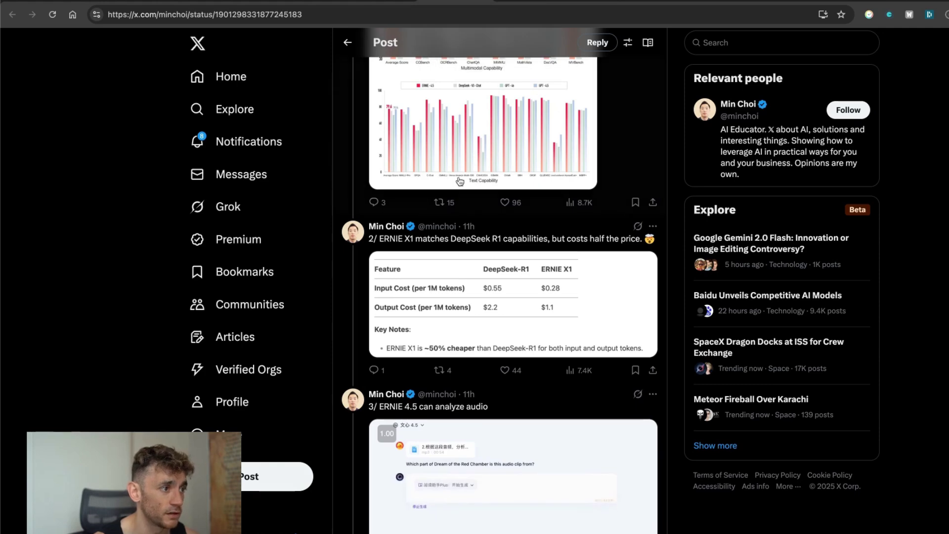
- Open the post on ERNIE 4.5 analyzing audio and scroll down to Baidu's open-source post
scroll(456, 306, "down", 5)
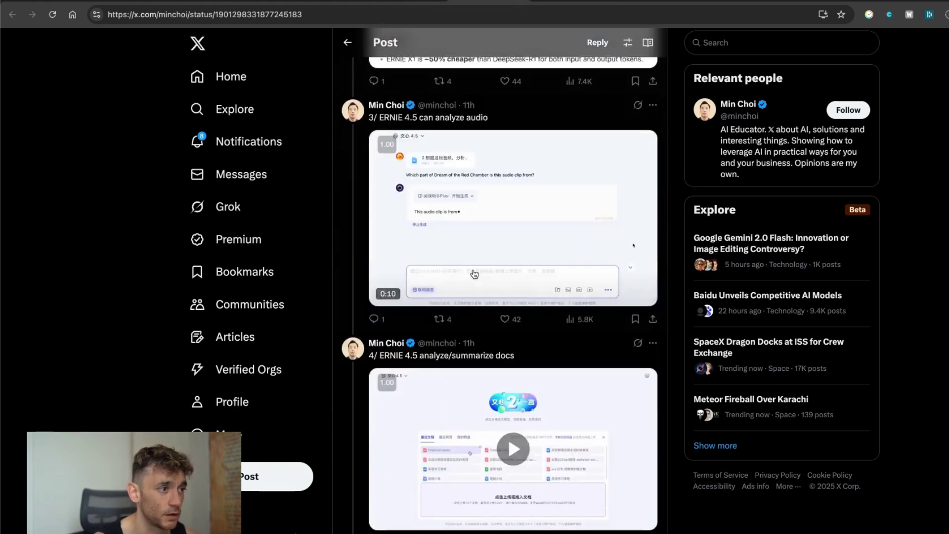
left_click(494, 106)
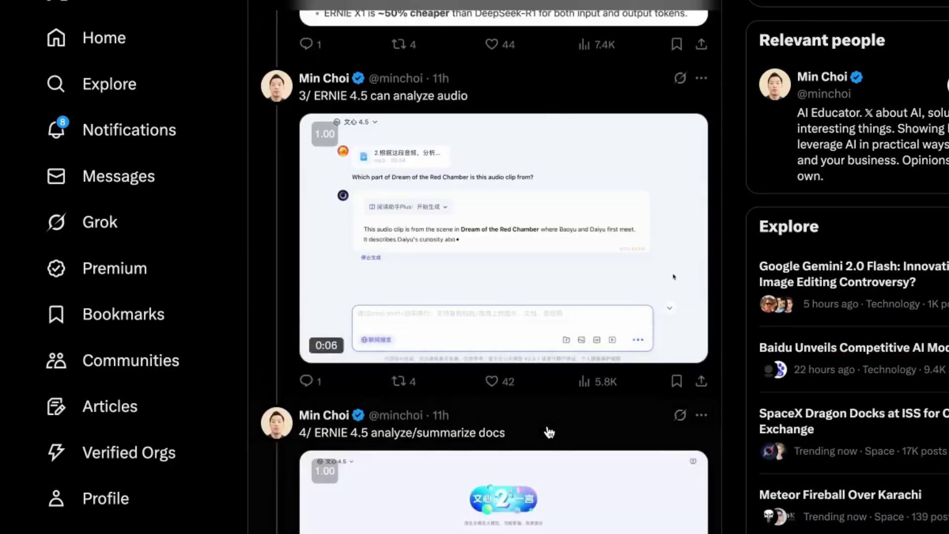
scroll(549, 432, "down", 3)
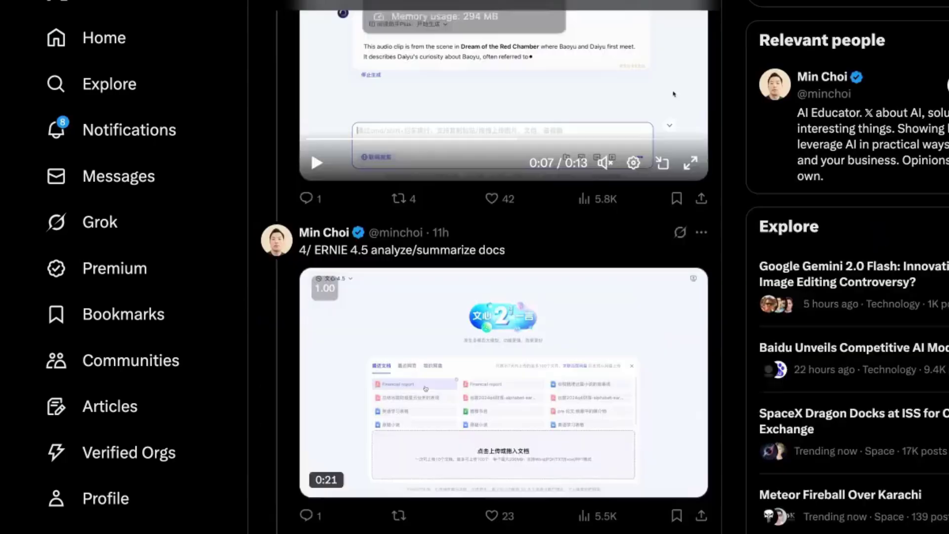
scroll(572, 503, "down", 7)
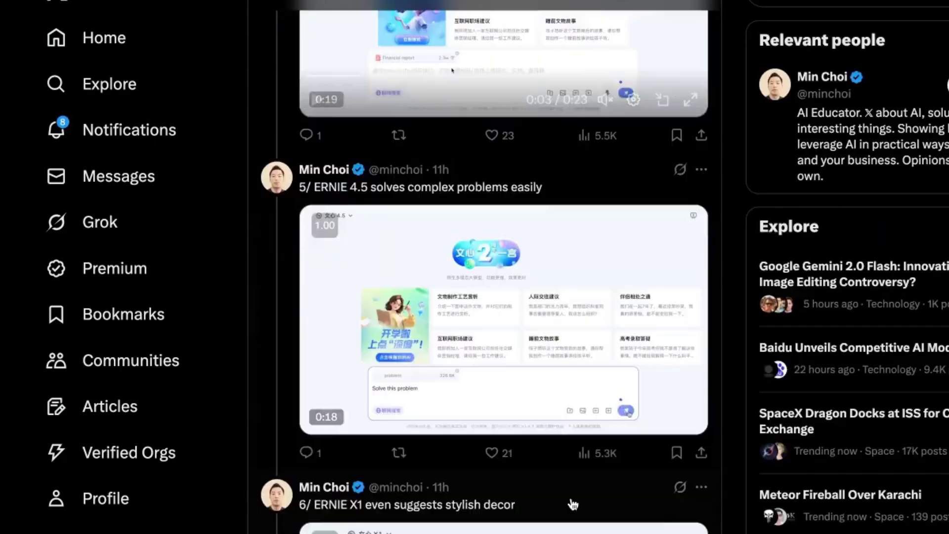
scroll(584, 529, "down", 5)
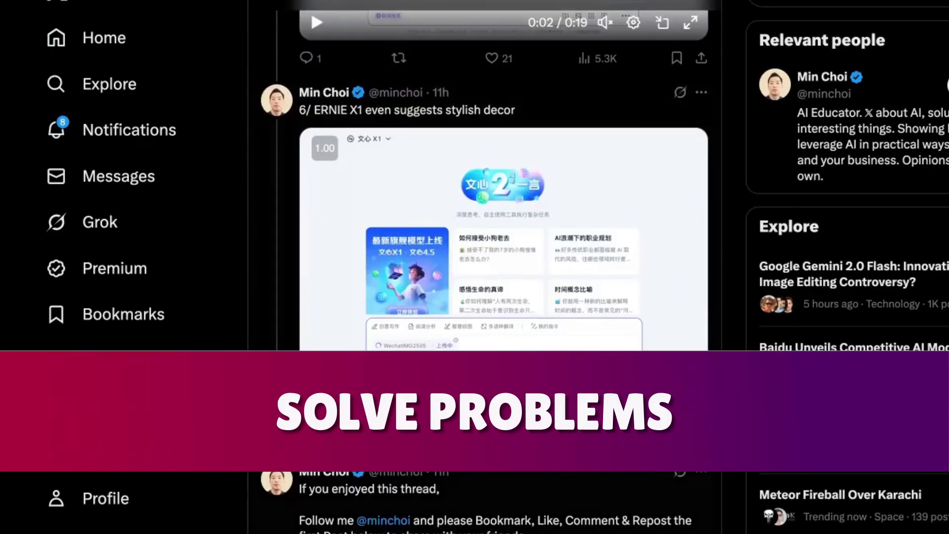
scroll(492, 290, "down", 4)
scroll(489, 284, "down", 3)
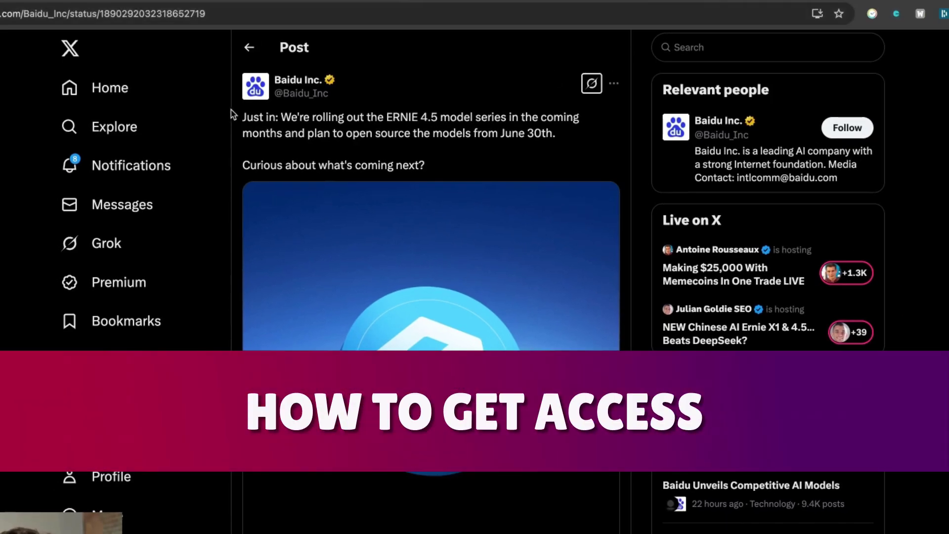
- Highlight lines of Baidu's announcement, including the ERNIE 4.5 rollout line
left_click_drag(239, 114, 324, 117)
left_click(326, 116)
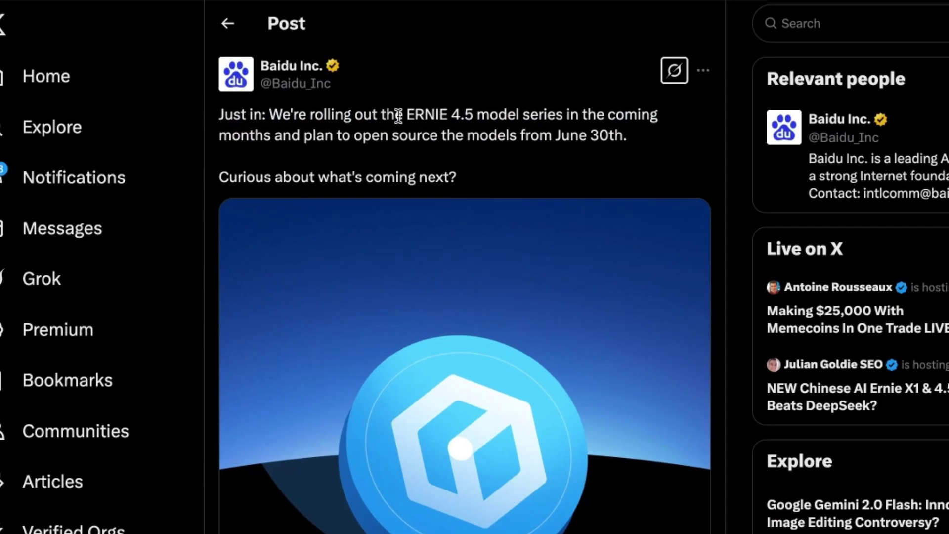
left_click_drag(398, 117, 344, 134)
left_click(344, 134)
left_click_drag(522, 183, 222, 114)
left_click(532, 139)
- Scroll down the post page into the replies
scroll(528, 379, "down", 3)
scroll(528, 379, "down", 10)
scroll(534, 408, "up", 15)
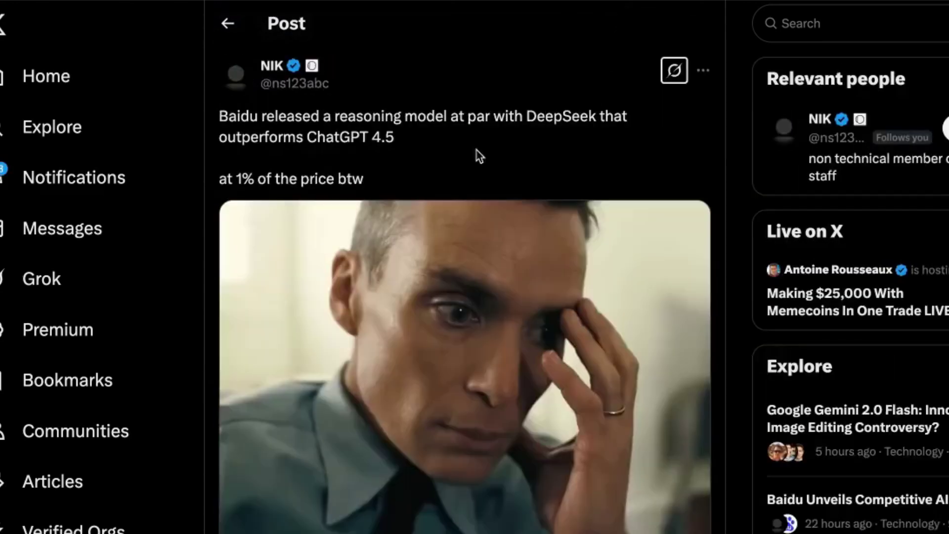
scroll(449, 381, "down", 15)
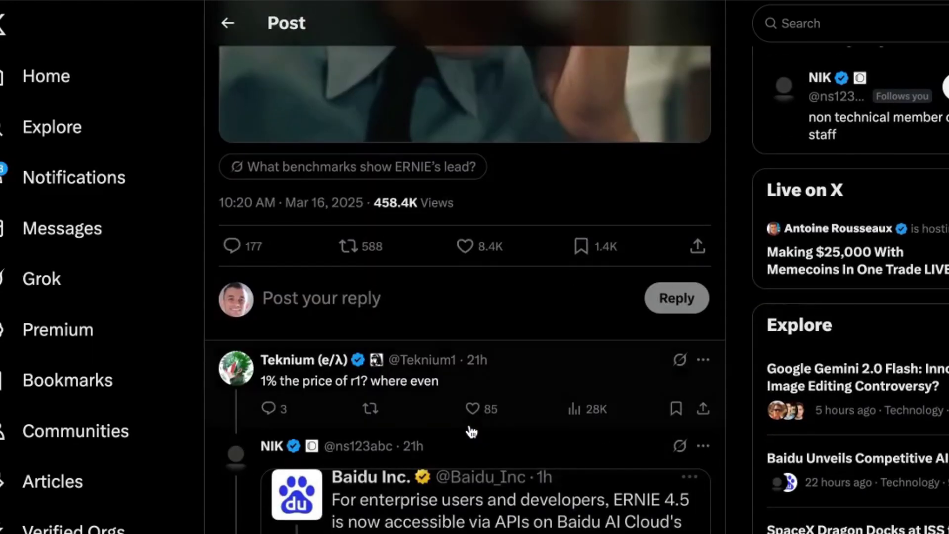
scroll(458, 198, "down", 15)
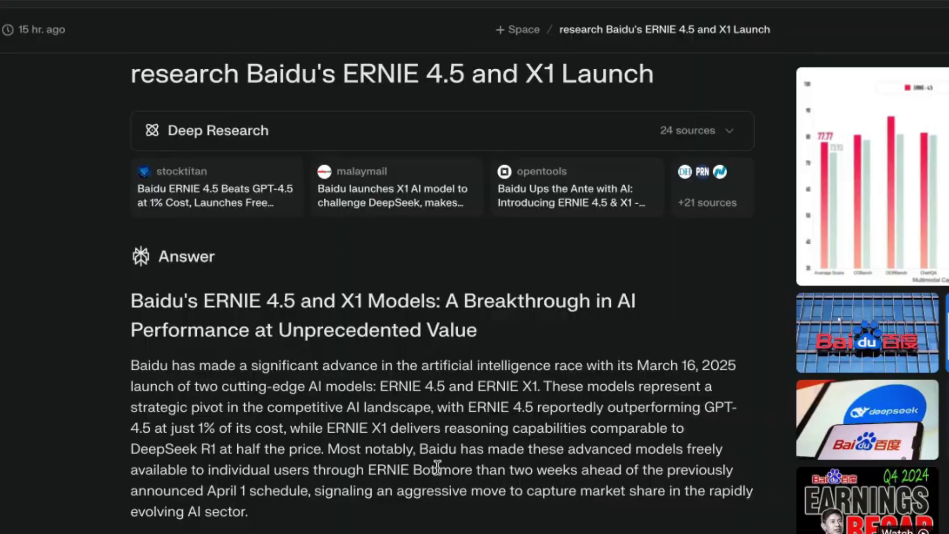
- Zoom the research page to 125% and read down to the pricing and Ecosystem Integration sections
key("ctrl+plus")
key("ctrl+plus")
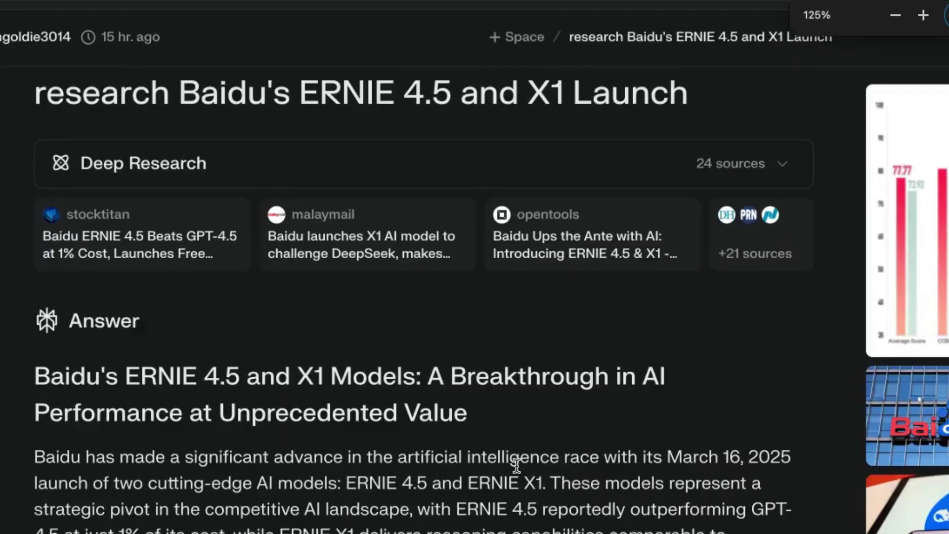
scroll(514, 462, "down", 10)
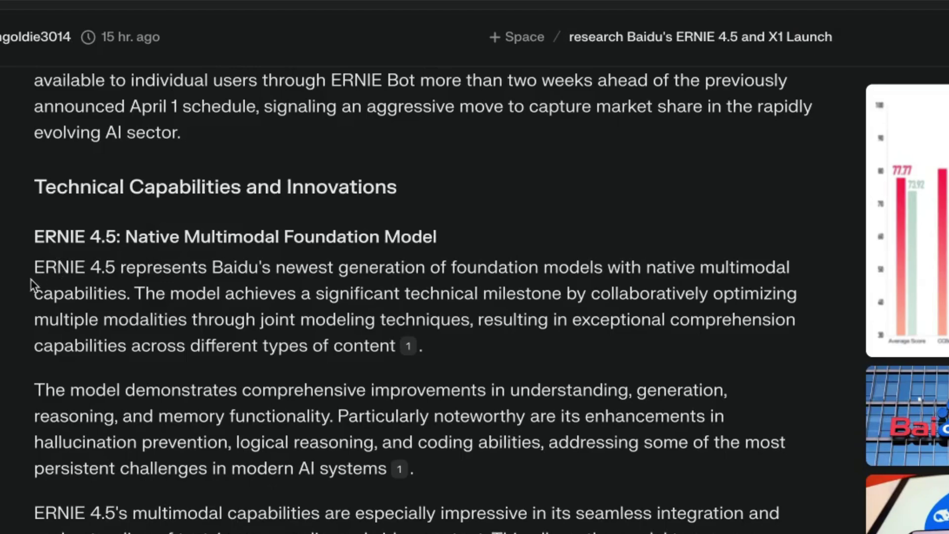
scroll(31, 284, "down", 4)
scroll(35, 321, "up", 6)
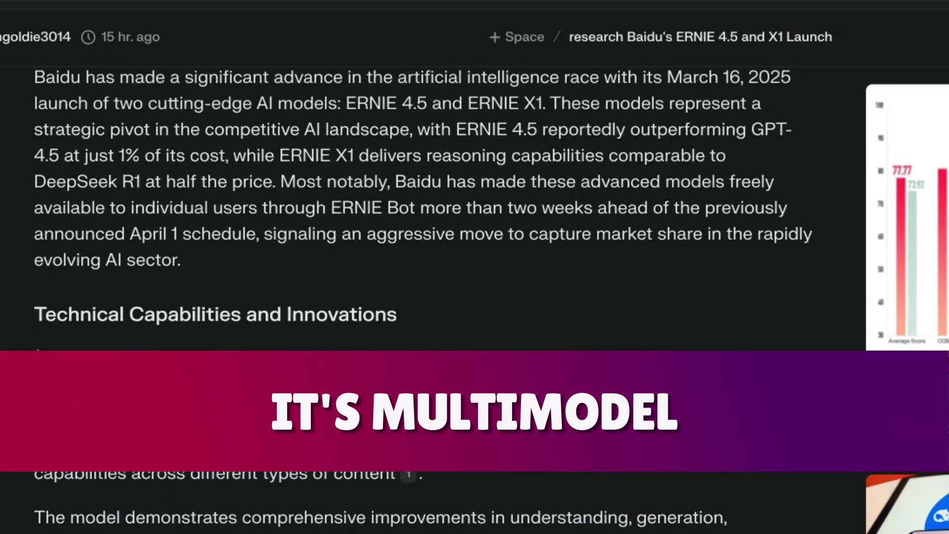
scroll(472, 345, "down", 8)
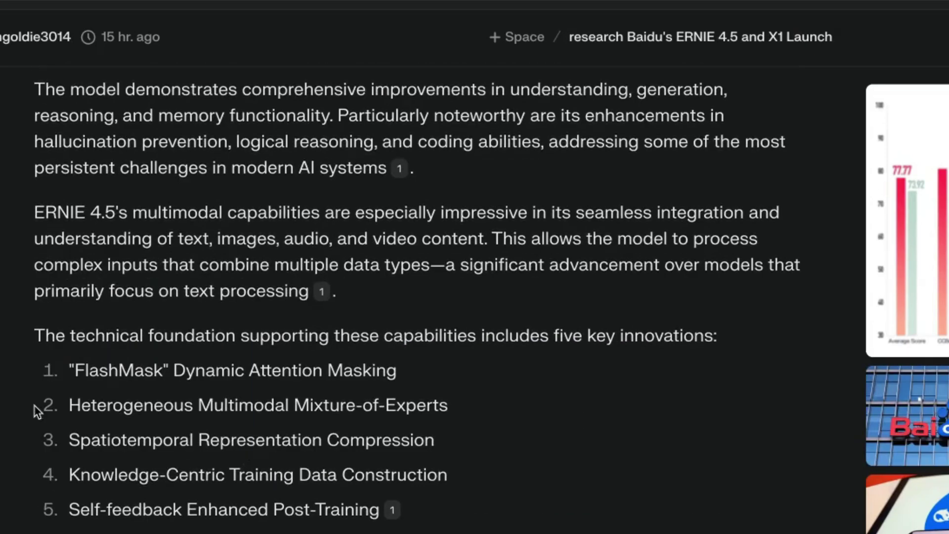
left_click_drag(31, 336, 578, 491)
scroll(424, 529, "down", 12)
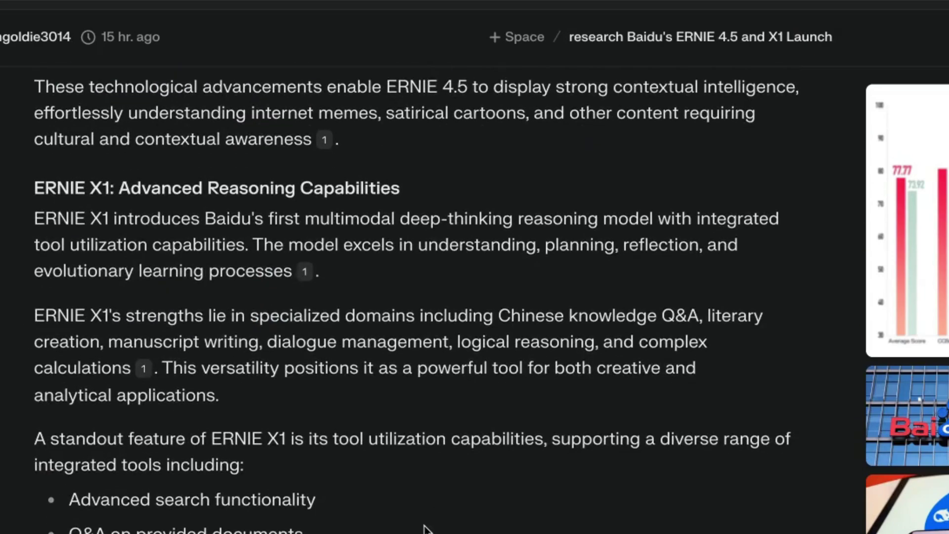
scroll(369, 530, "down", 15)
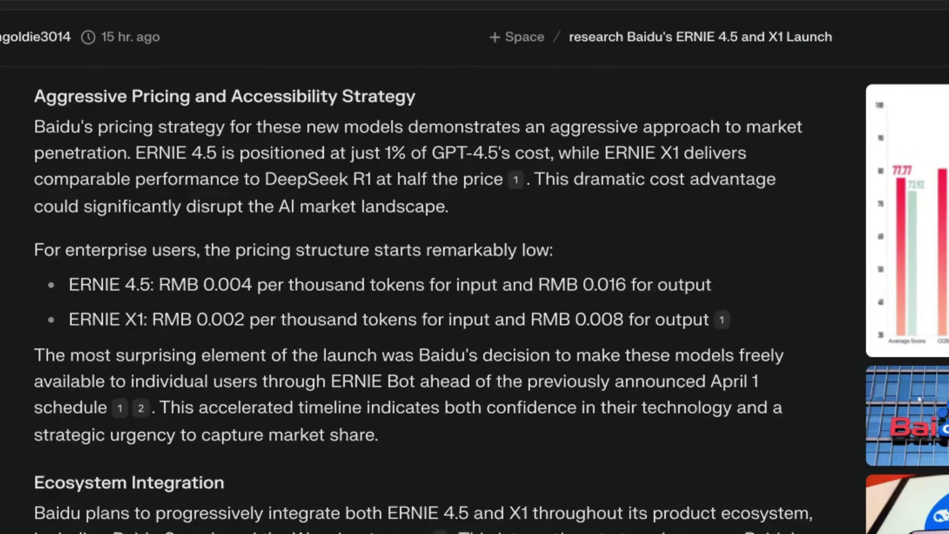
scroll(363, 529, "down", 2)
scroll(80, 156, "up", 2)
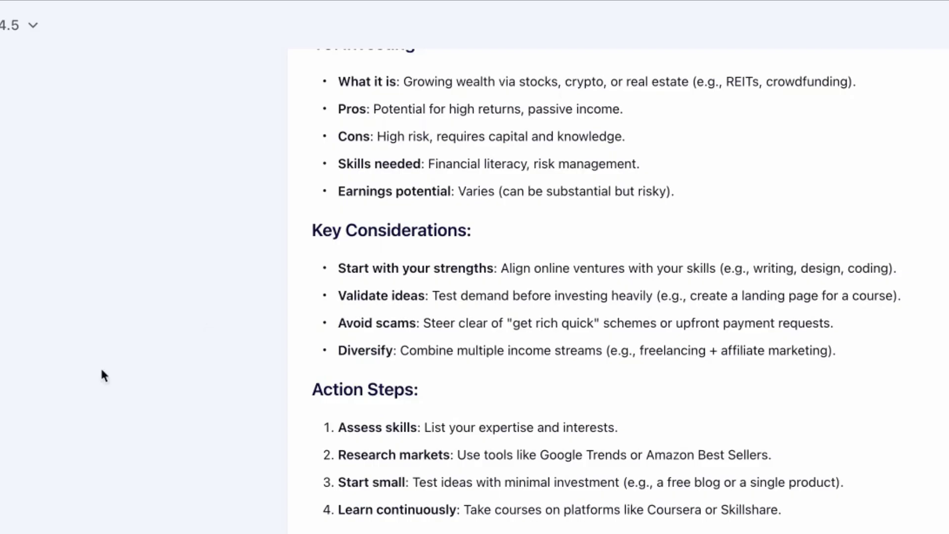
scroll(333, 426, "up", 15)
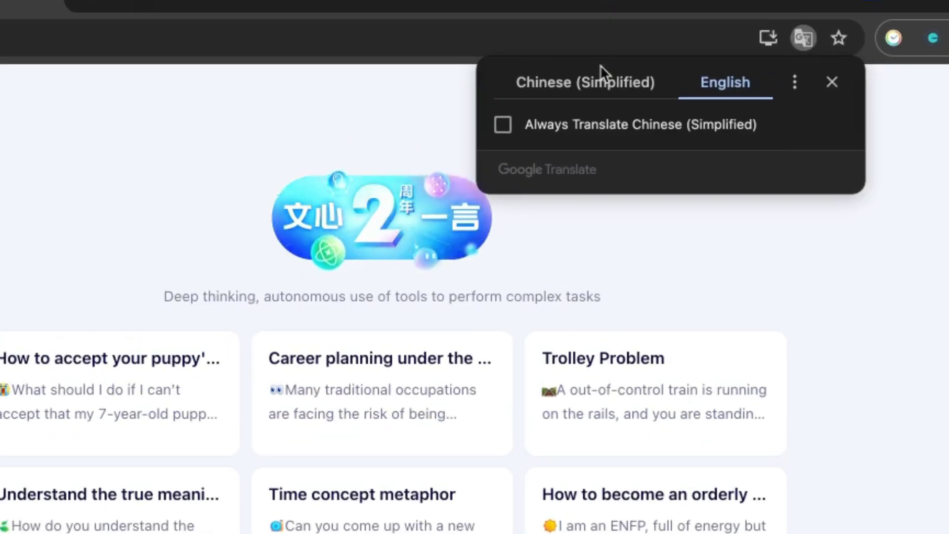
- Switch the translation to Chinese and back to English, then check the model list, keeping Wenxin X1
left_click(653, 82)
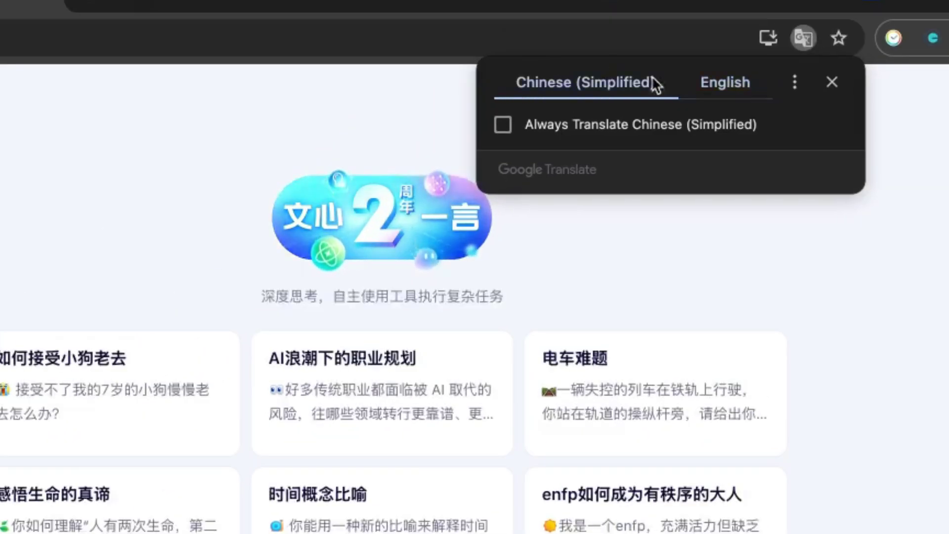
left_click(717, 87)
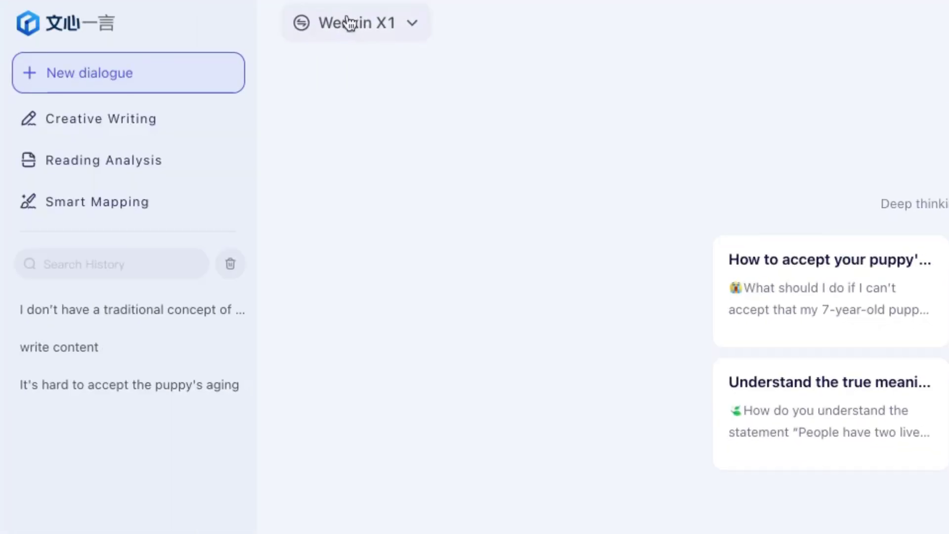
left_click(346, 22)
left_click(591, 360)
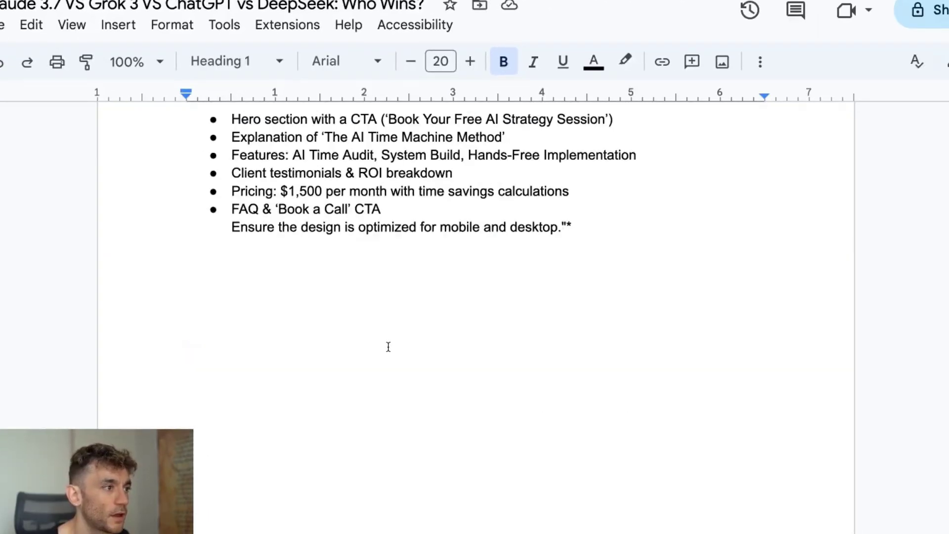
- Copy the section 5 Snake prompt, from 'Create' to 'using html with a simple GUI.'
scroll(388, 346, "down", 15)
left_click(204, 355)
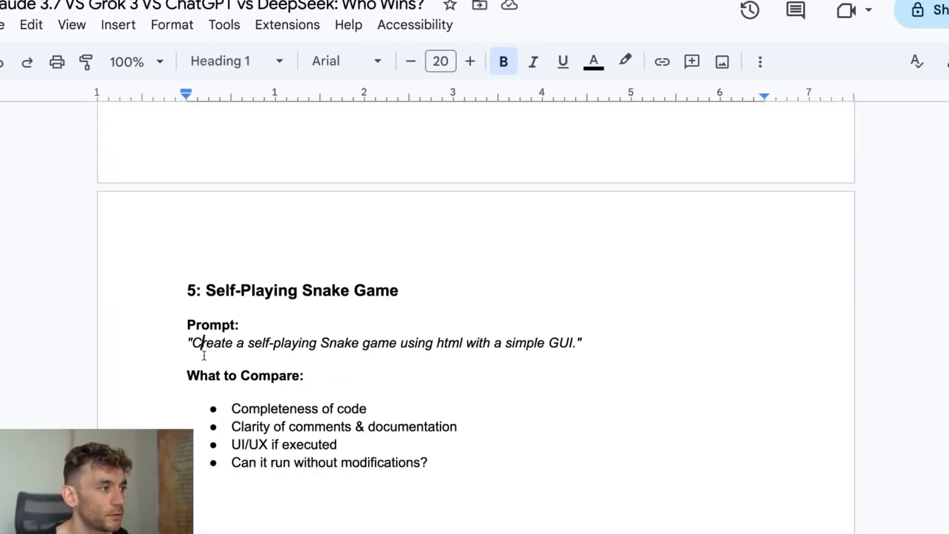
left_click(192, 342)
left_click_drag(192, 343, 577, 342)
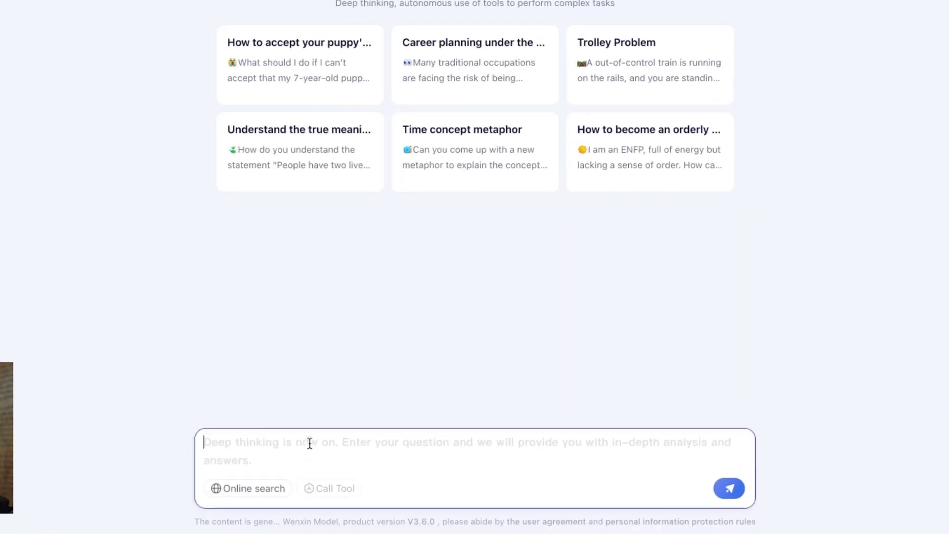
type("Create a self-playing Snake game using html with a simple GUI.")
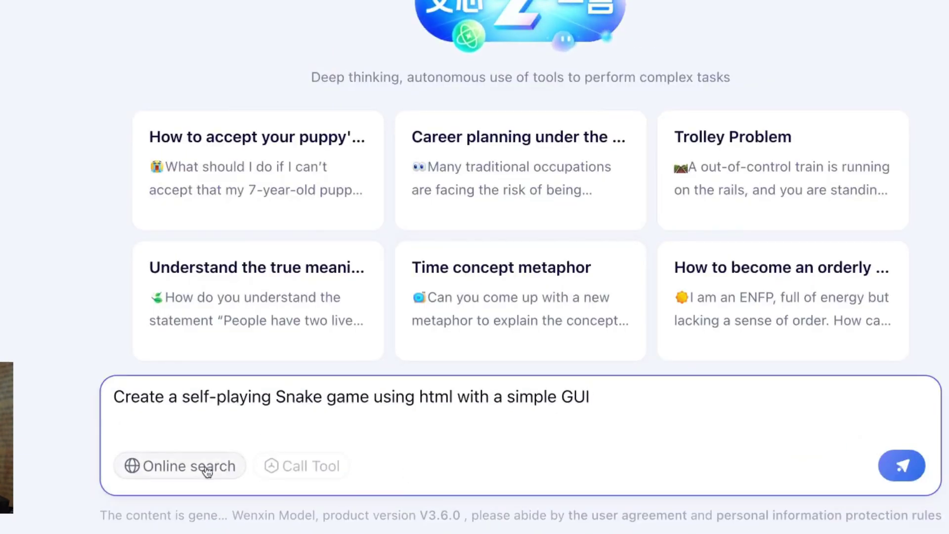
- Send the self-playing Snake game prompt to Wenxin X1 with online search left off
left_click(206, 470)
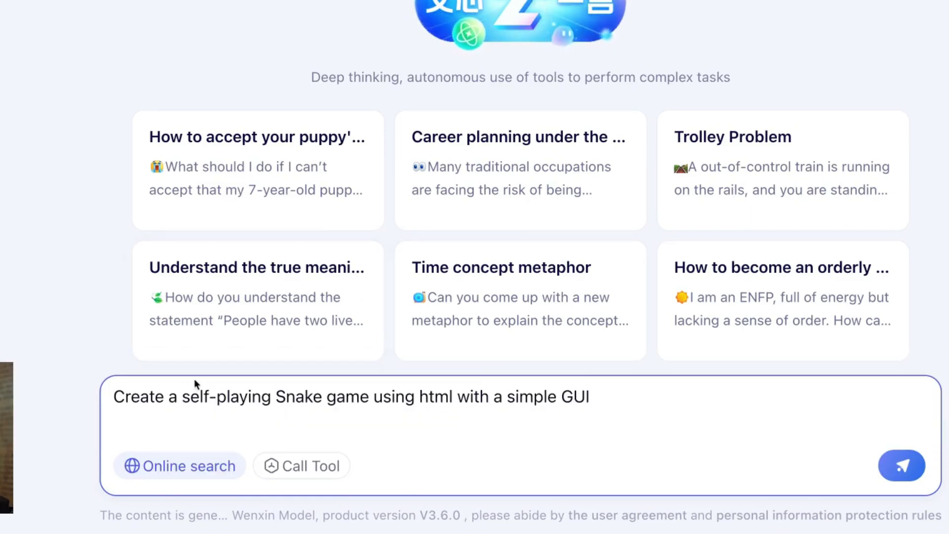
left_click(202, 472)
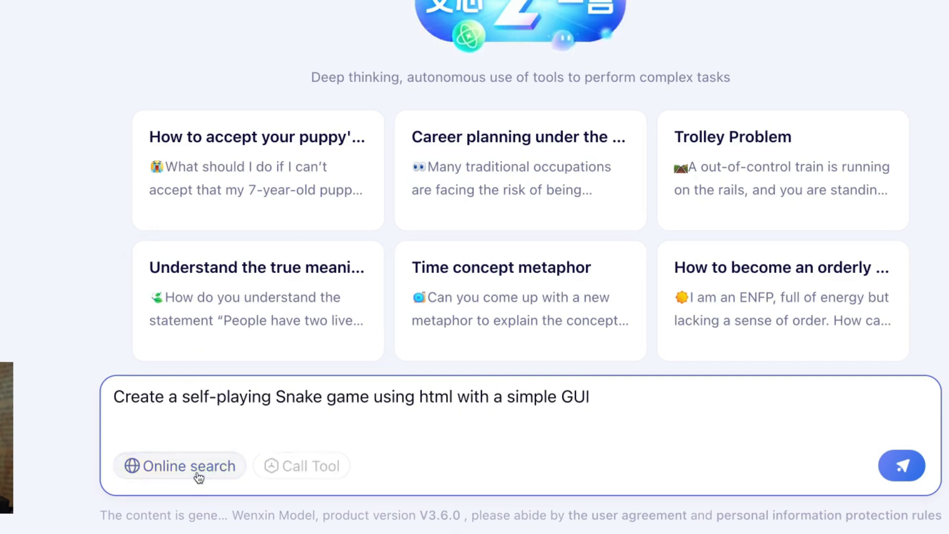
left_click(105, 403)
key("super+a")
key("ctrl+c")
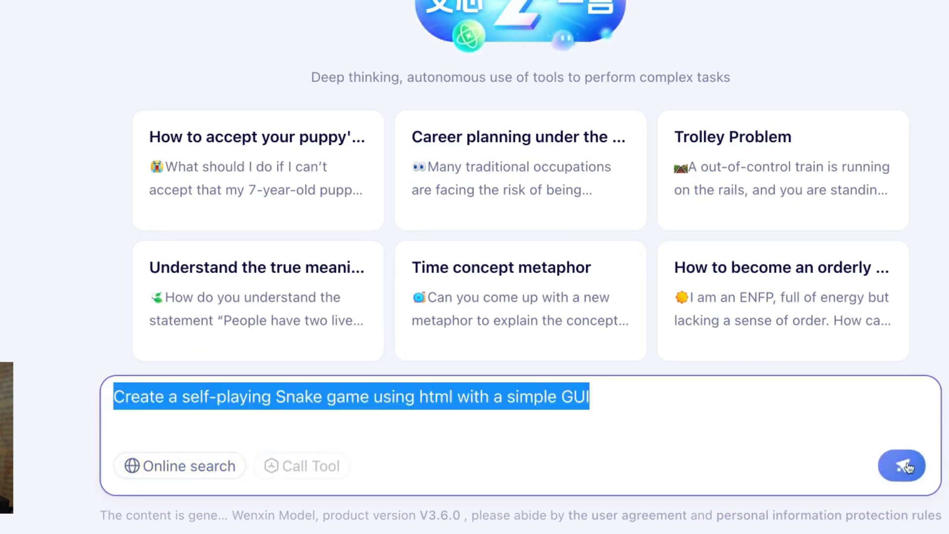
key("Return")
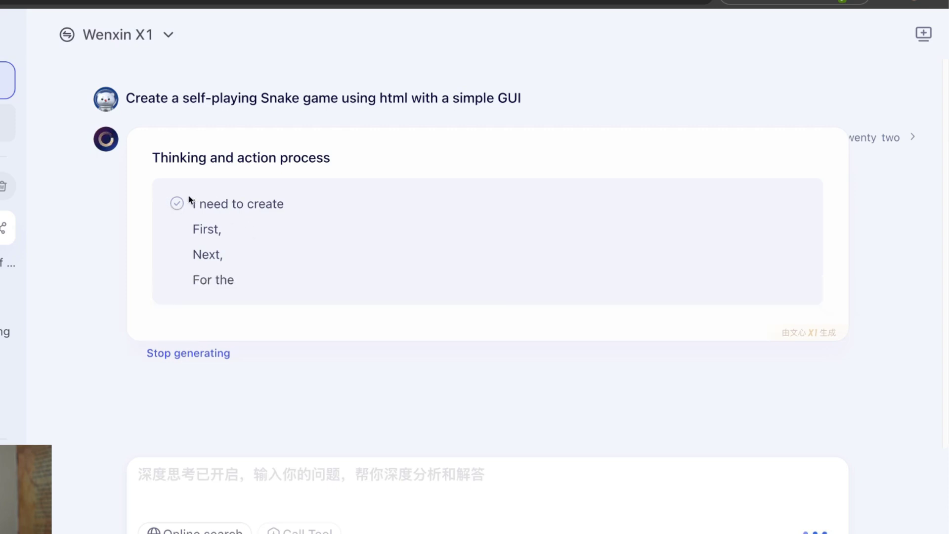
- Highlight the first lines of X1's streamed reasoning
left_click_drag(191, 203, 256, 242)
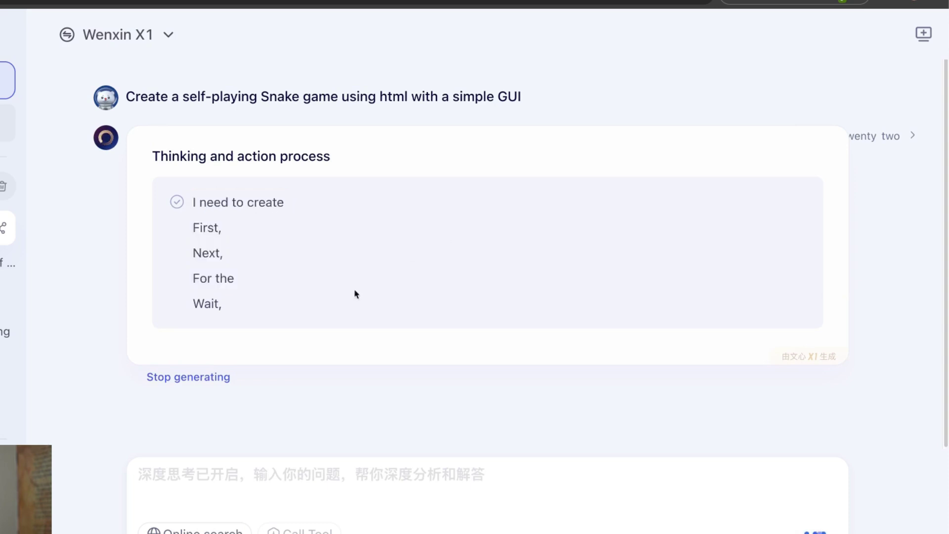
left_click_drag(193, 202, 301, 289)
left_click_drag(193, 202, 301, 209)
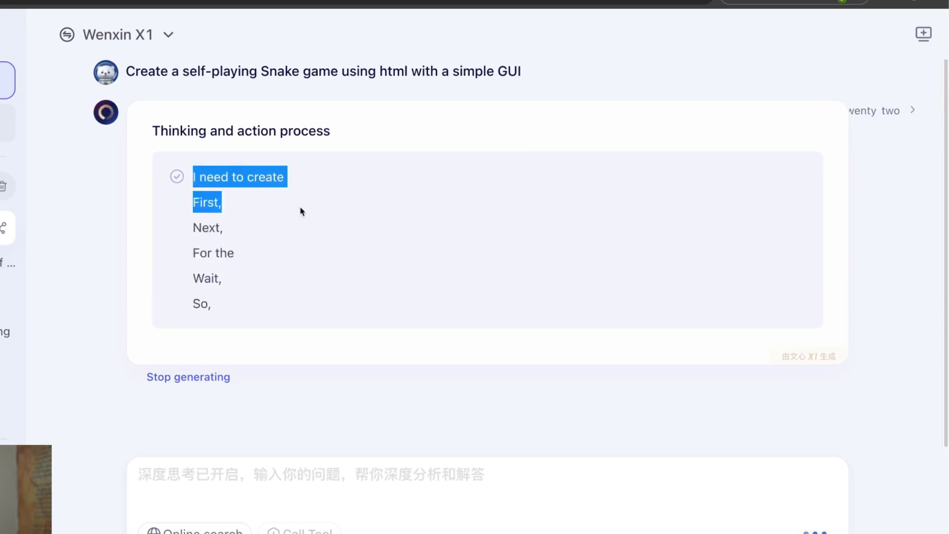
left_click(220, 210)
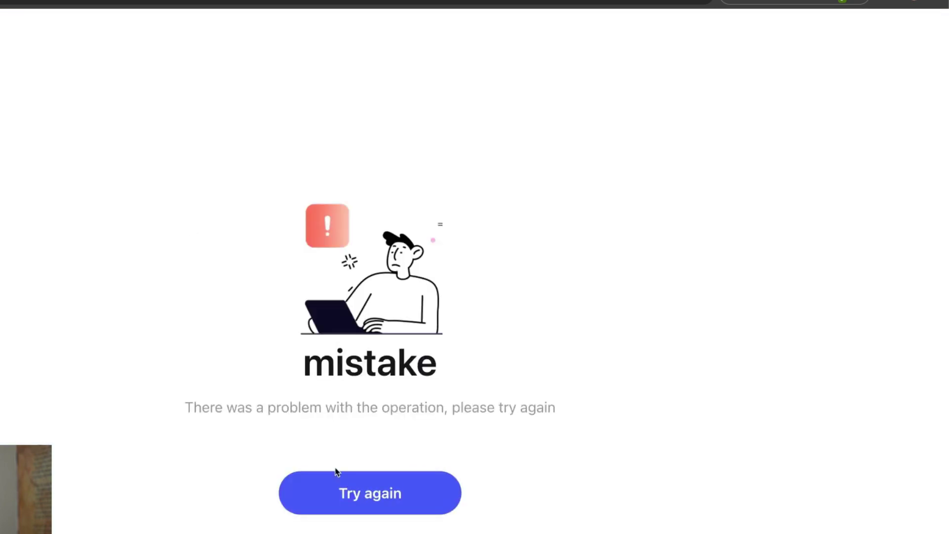
- Retry after the error, dismiss the translate offer, and switch the model to 文心 X1
left_click(462, 448)
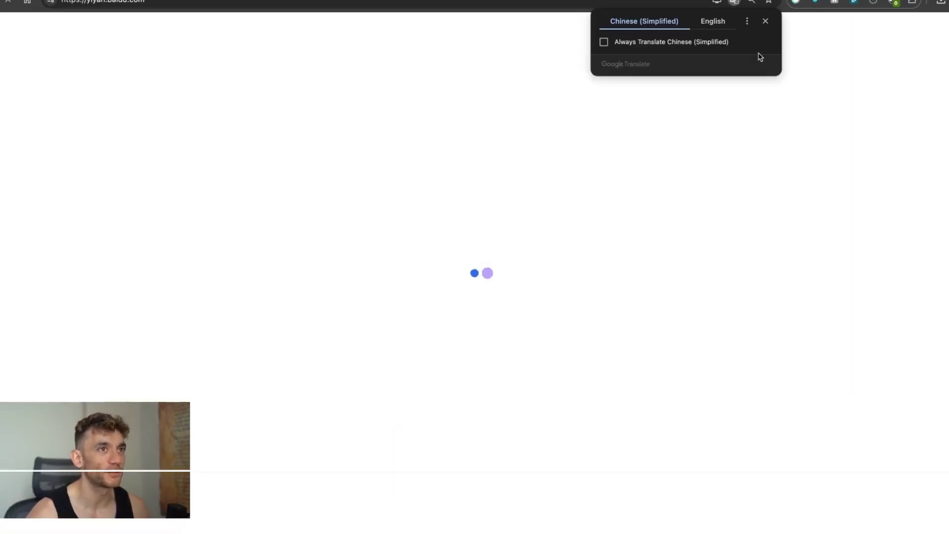
left_click(763, 21)
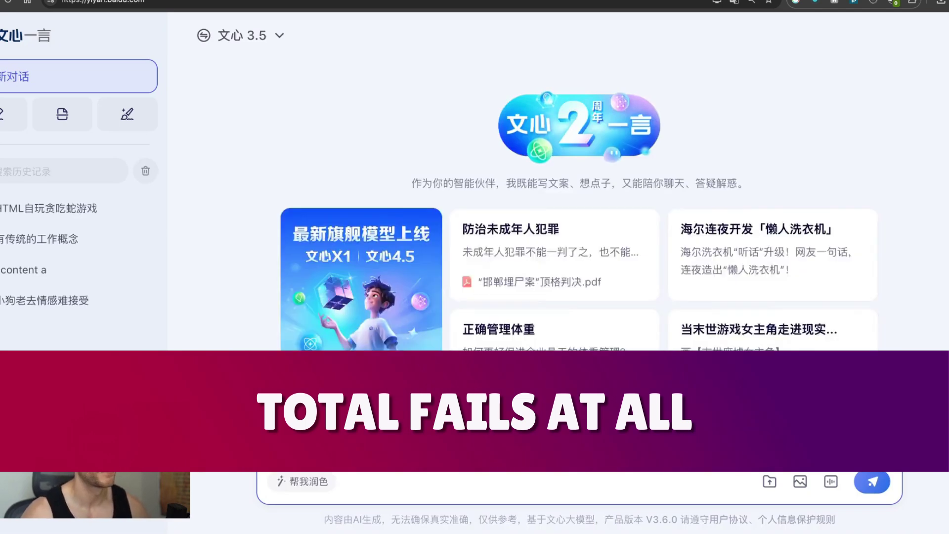
left_click(242, 35)
left_click(270, 115)
- Paste and resubmit the self-playing Snake game prompt to 文心 X1
key("ctrl+v")
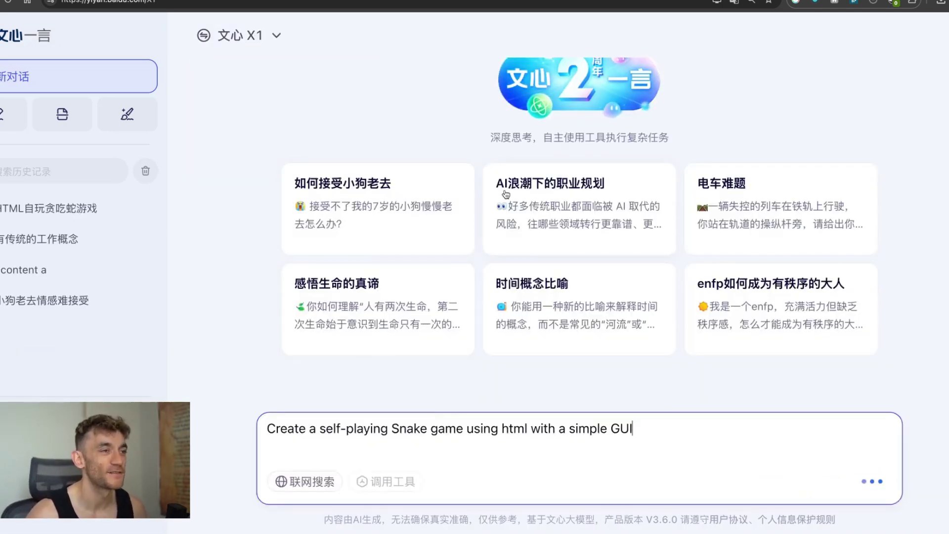
key("Return")
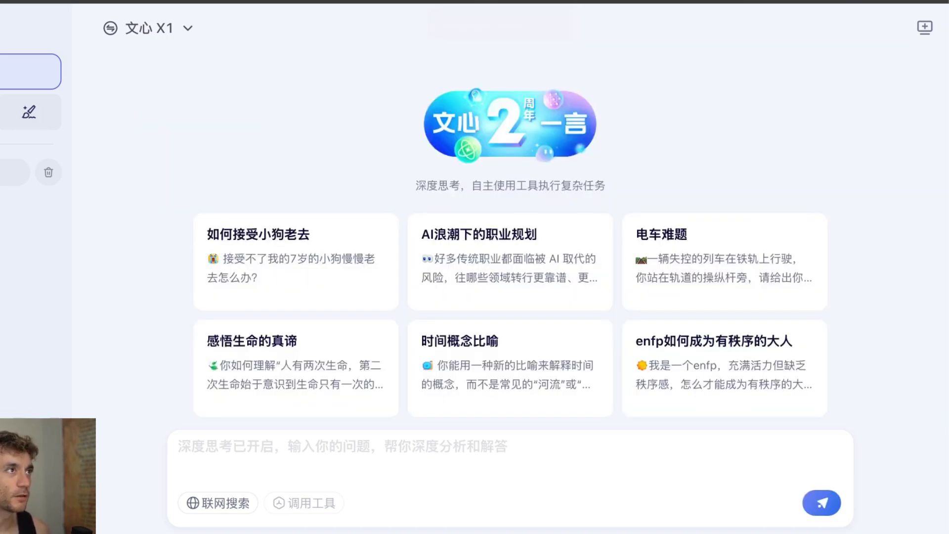
left_click(163, 25)
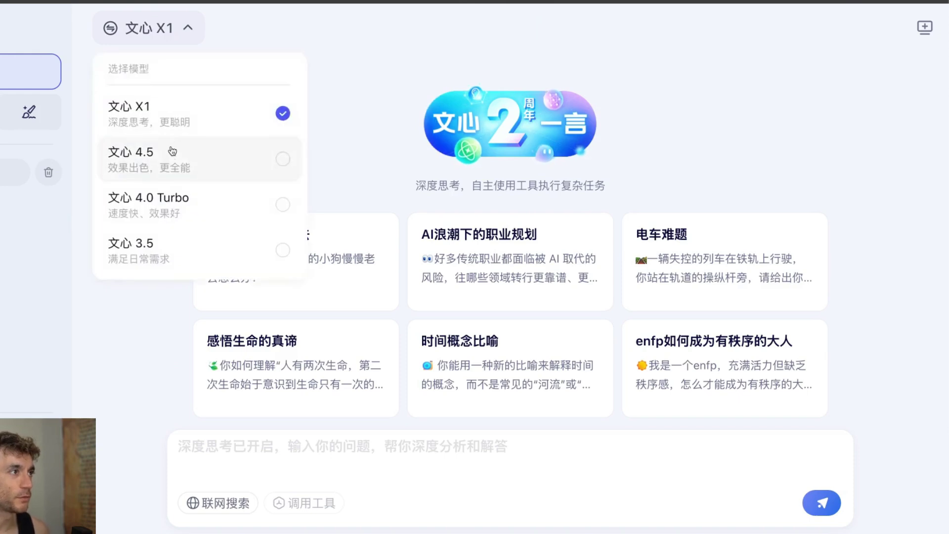
- Switch to 文心 4.5 and send it the same Snake game prompt
left_click(197, 153)
left_click(354, 480)
key("super+v")
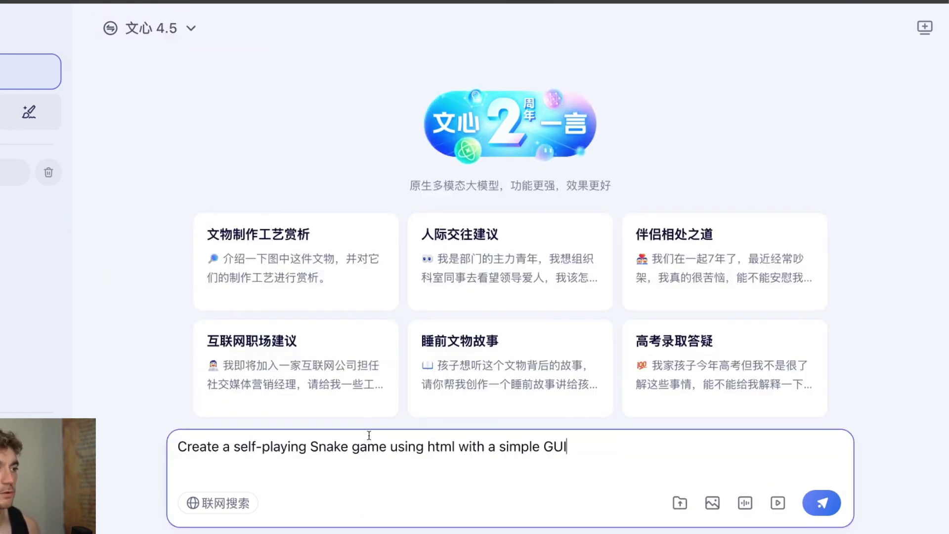
key("Return")
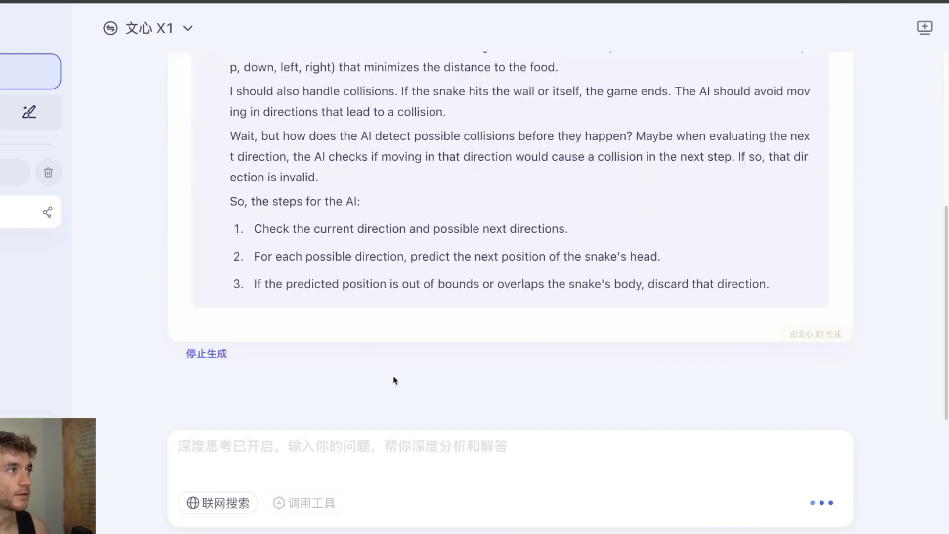
- Zoom the page out and scroll through the X1 reasoning and 4.5 Snake code output
scroll(396, 380, "up", 8)
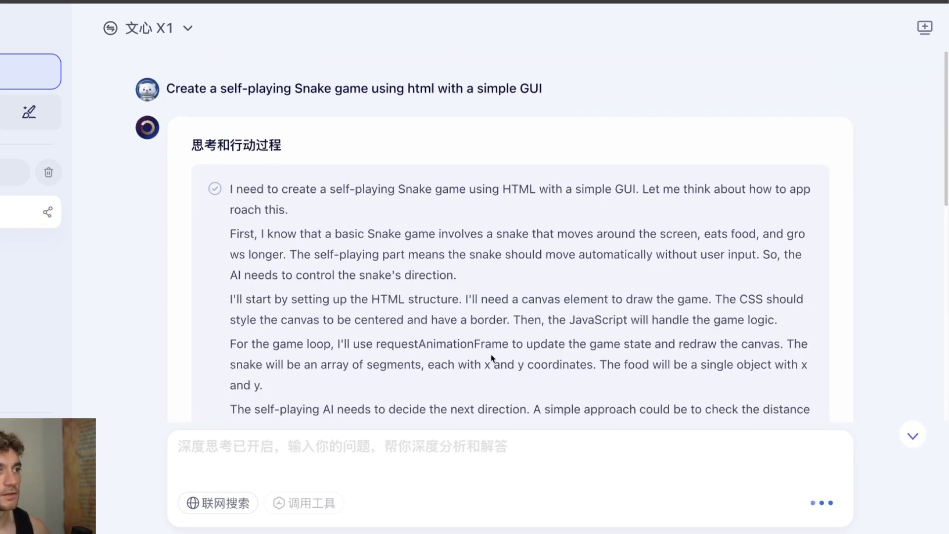
scroll(474, 369, "down", 10)
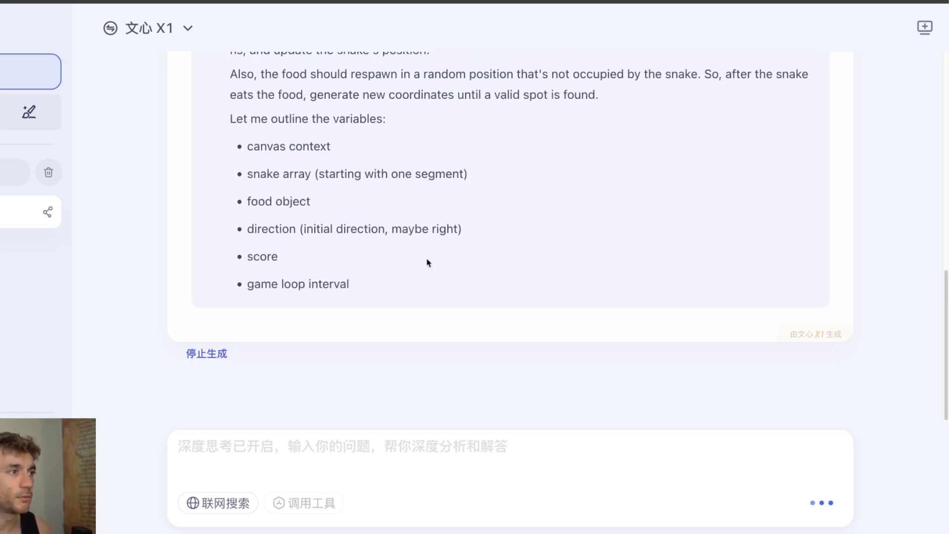
scroll(417, 280, "up", 3)
scroll(419, 297, "up", 4)
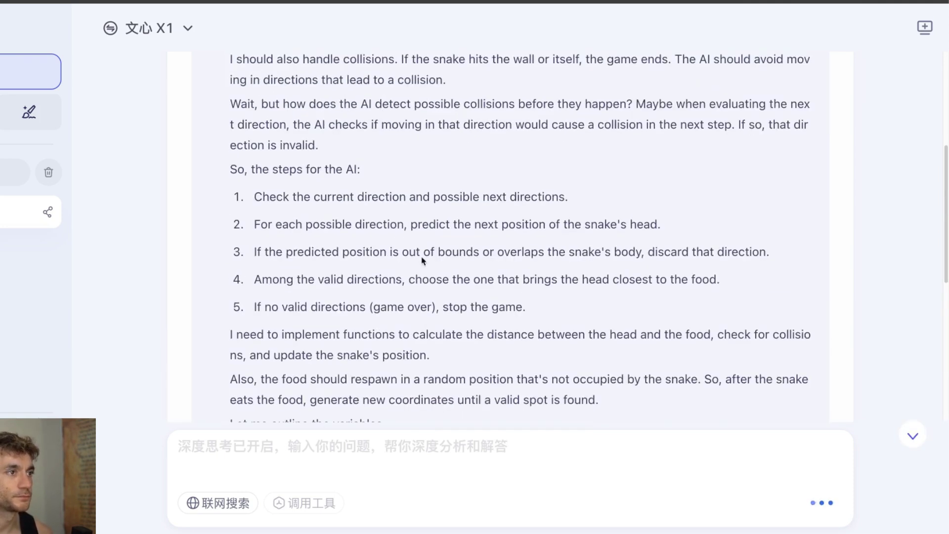
scroll(214, 150, "up", 4)
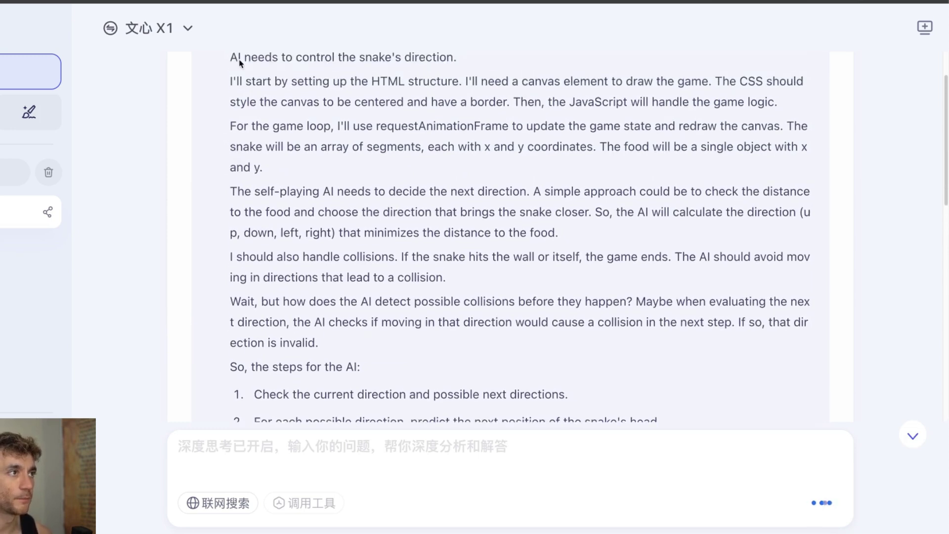
scroll(296, 198, "down", 10)
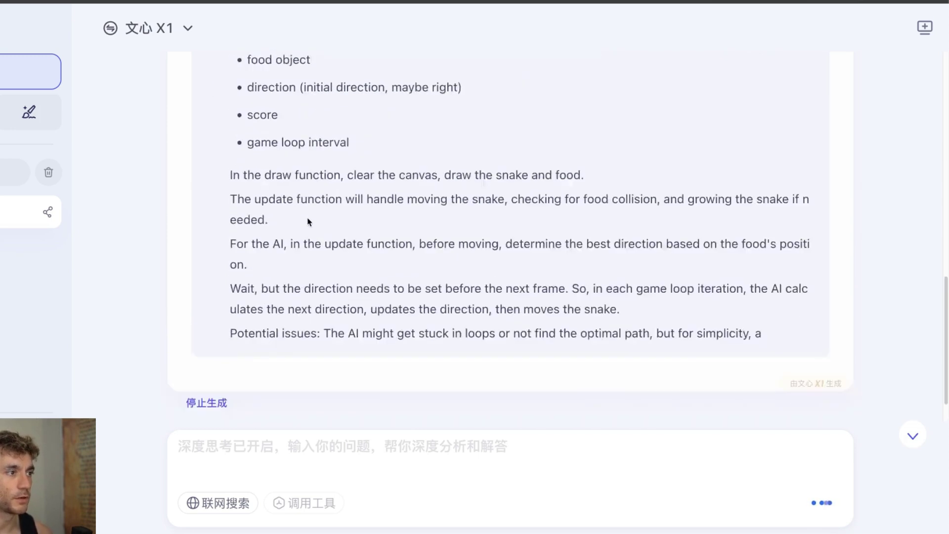
scroll(307, 222, "down", 4)
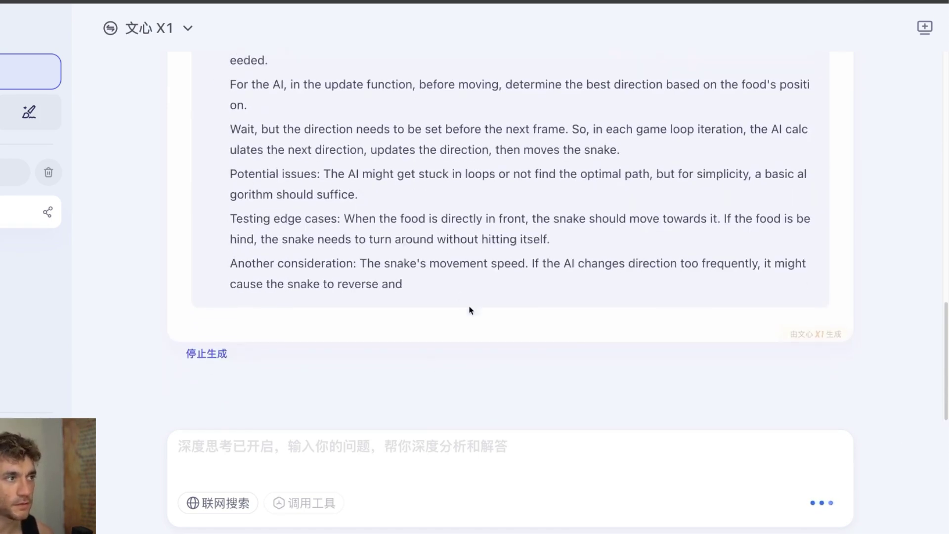
scroll(387, 298, "up", 10)
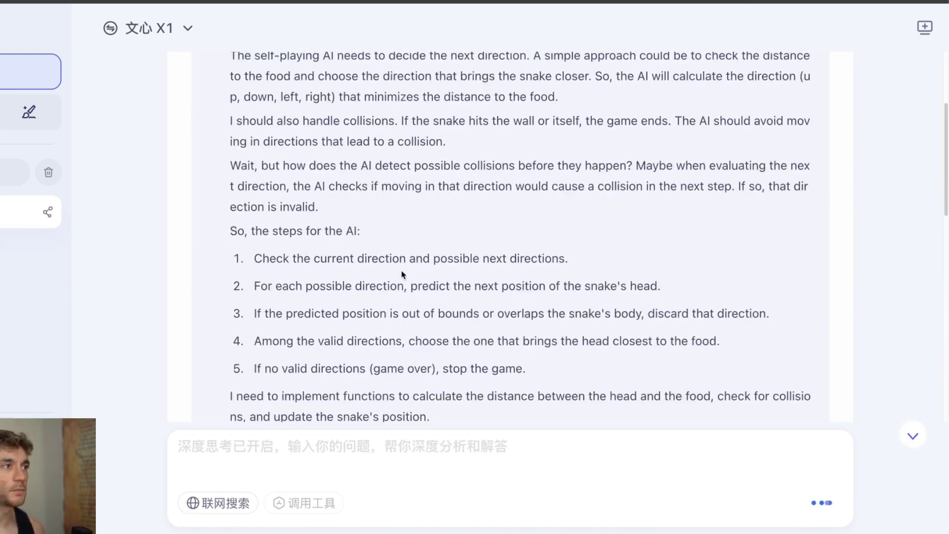
key("ctrl+minus")
key("ctrl+minus")
scroll(402, 271, "up", 10)
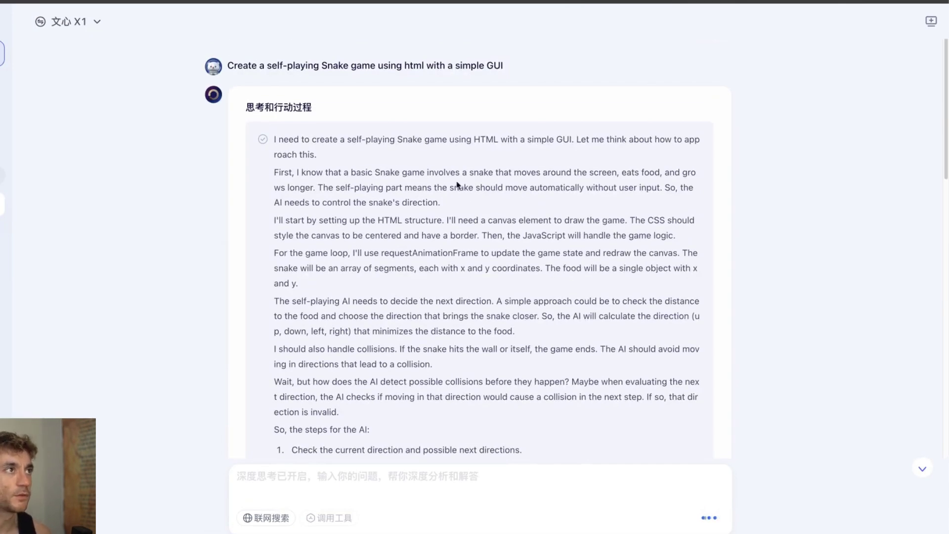
scroll(457, 185, "down", 15)
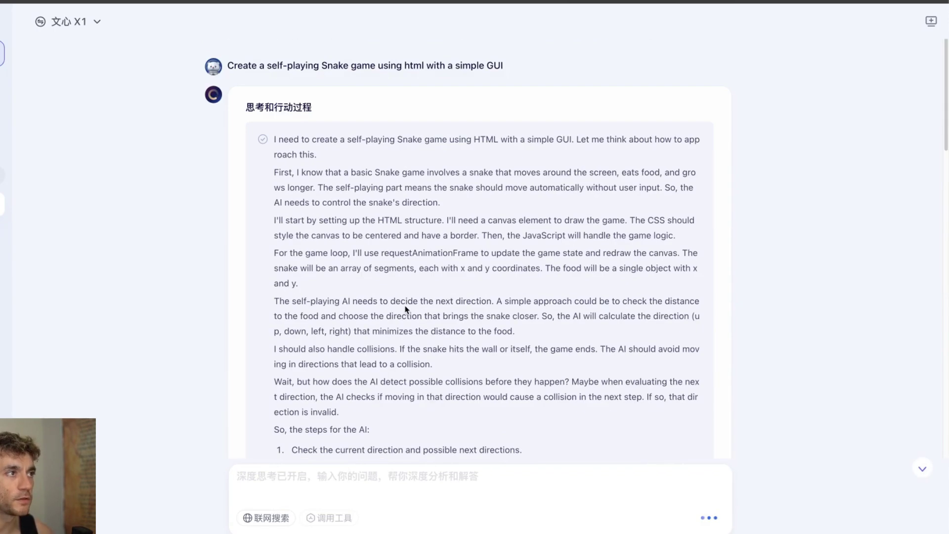
scroll(385, 212, "down", 15)
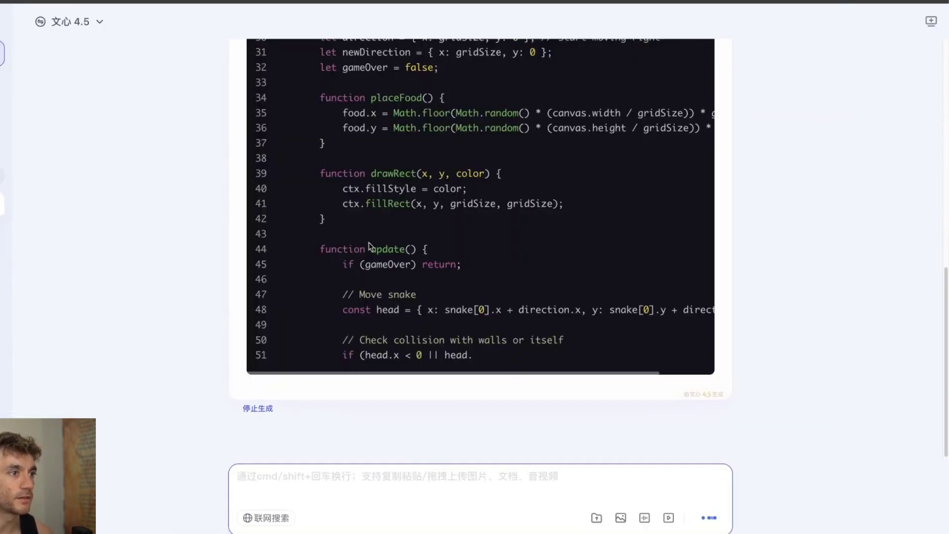
scroll(209, 258, "up", 12)
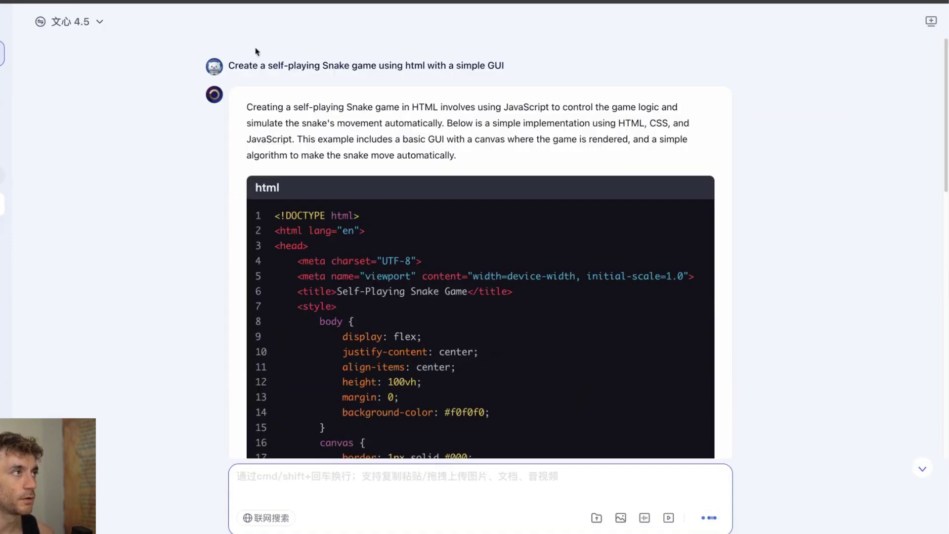
scroll(519, 282, "down", 4)
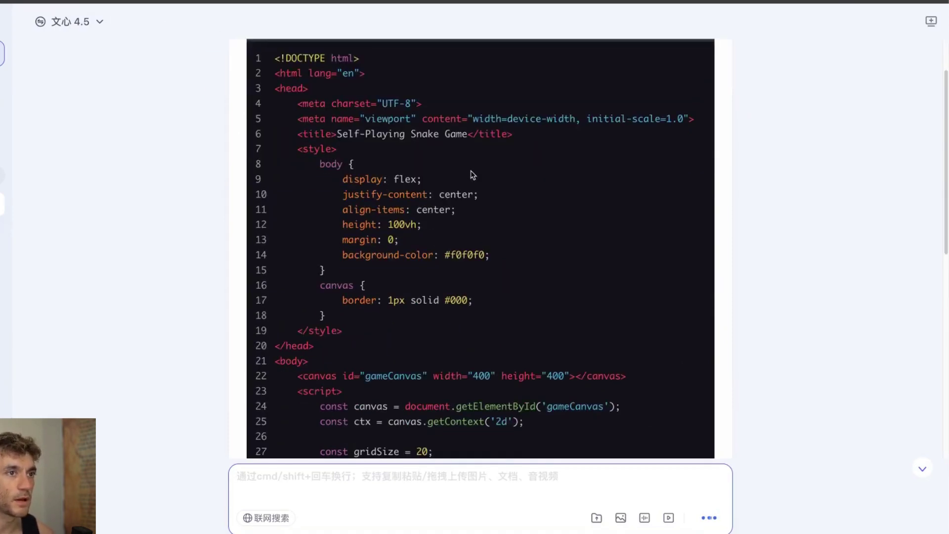
scroll(303, 162, "up", 2)
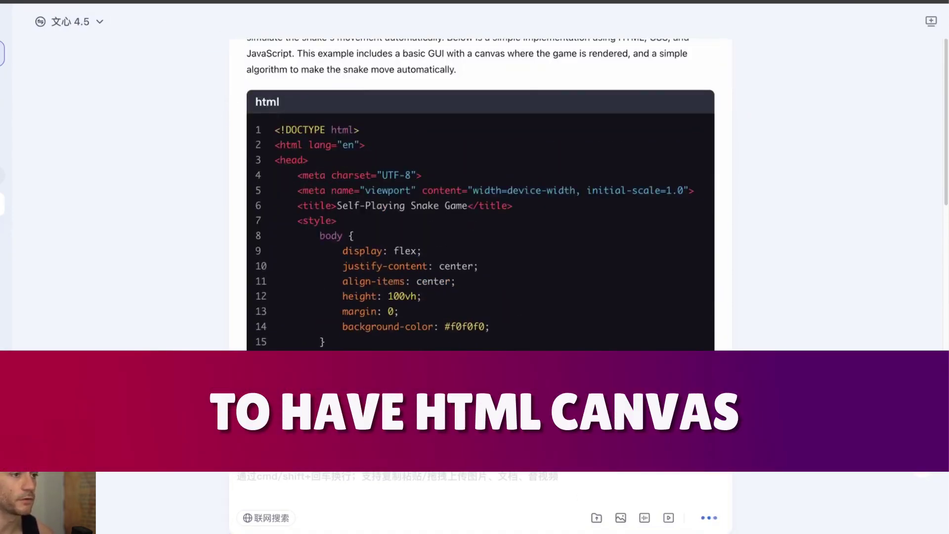
scroll(480, 197, "down", 10)
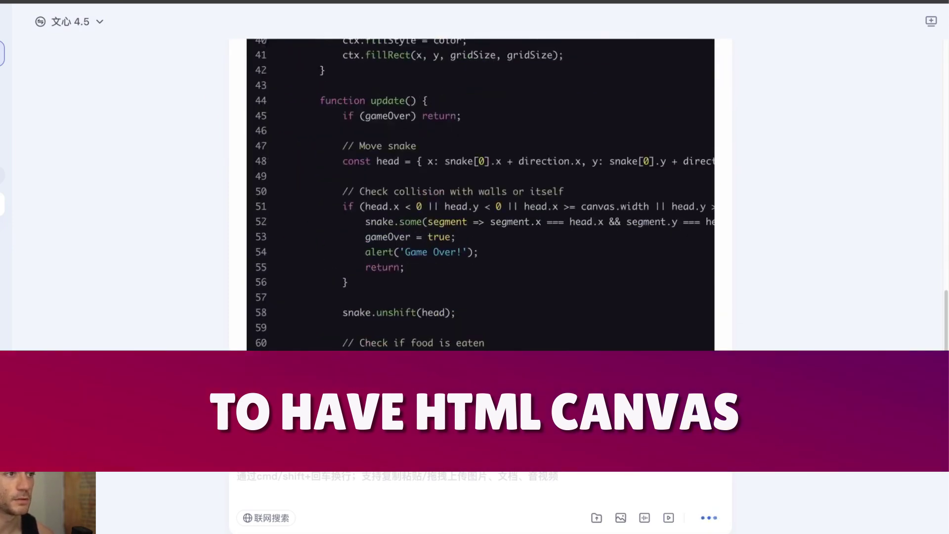
scroll(584, 346, "up", 4)
scroll(633, 265, "down", 5)
scroll(637, 370, "up", 12)
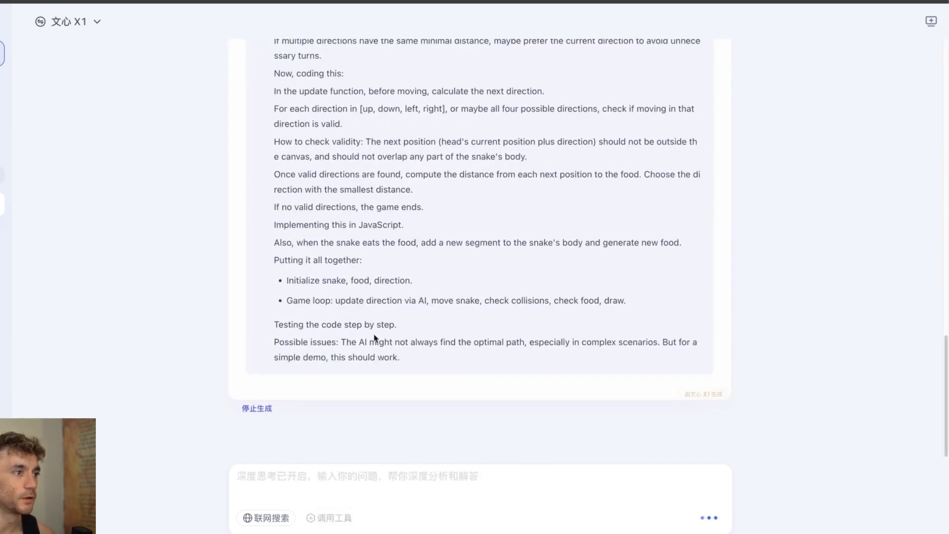
scroll(321, 363, "up", 15)
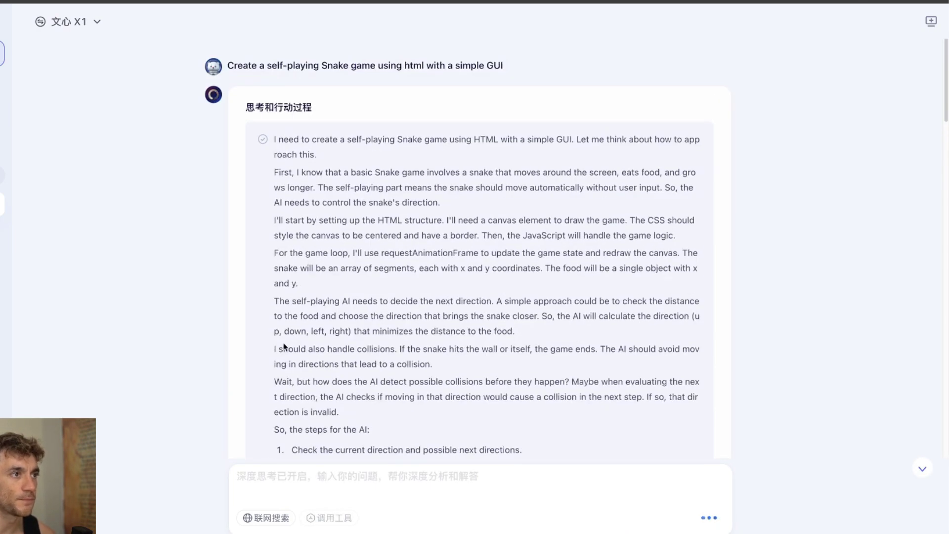
scroll(374, 281, "down", 20)
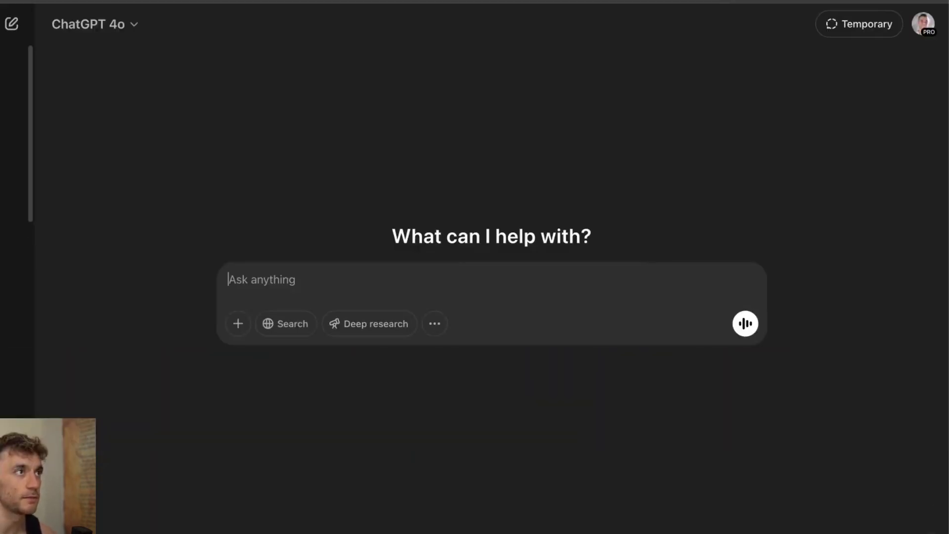
- Send GPT-4o the self-playing Snake game prompt and watch its HTML code stream in
type("Create a self-playing Snake game using html with a simple GUI")
key("Return")
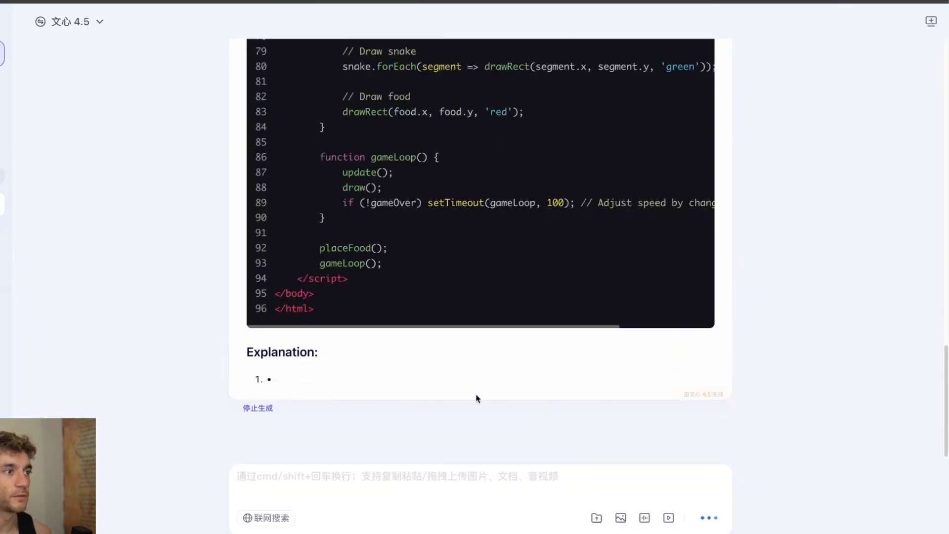
scroll(684, 301, "up", 20)
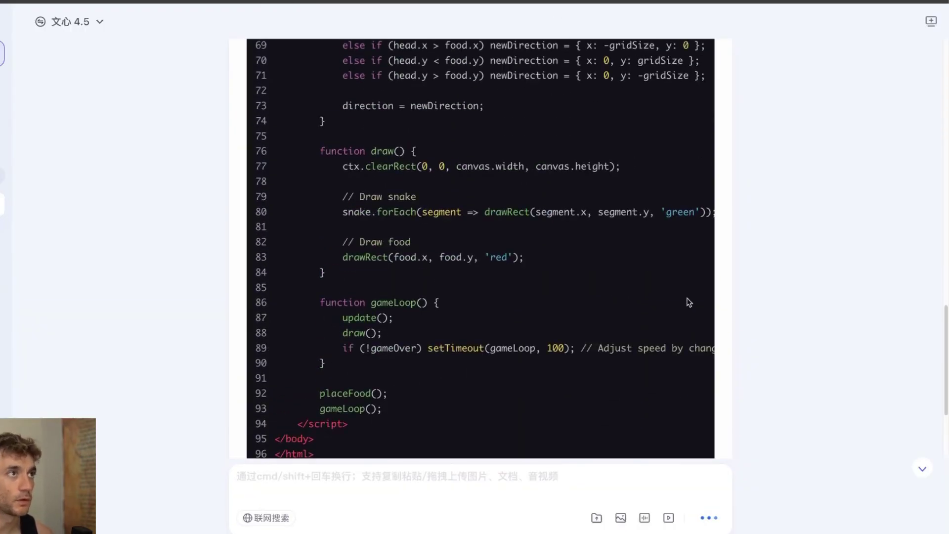
scroll(534, 286, "up", 5)
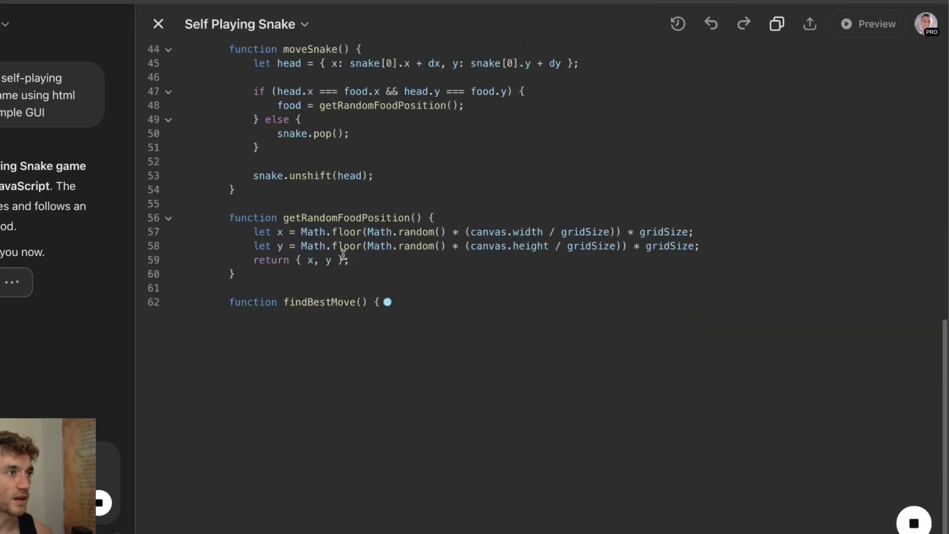
scroll(345, 258, "up", 5)
- Select the whole HTML code block of 文心 4.5's Snake game answer
scroll(345, 258, "up", 5)
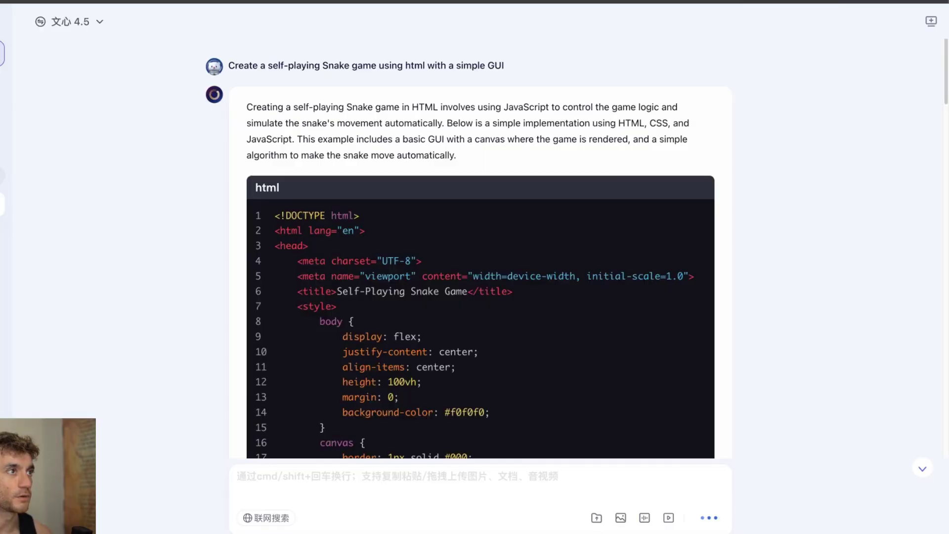
scroll(364, 330, "down", 20)
scroll(364, 331, "up", 12)
scroll(368, 396, "down", 4)
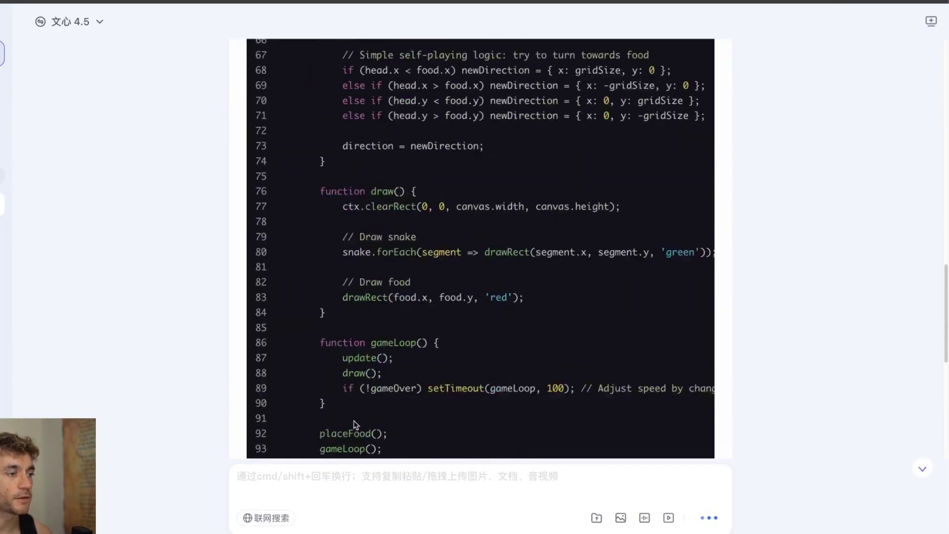
scroll(372, 457, "down", 2)
left_click_drag(328, 366, 298, 282)
scroll(298, 282, "up", 20)
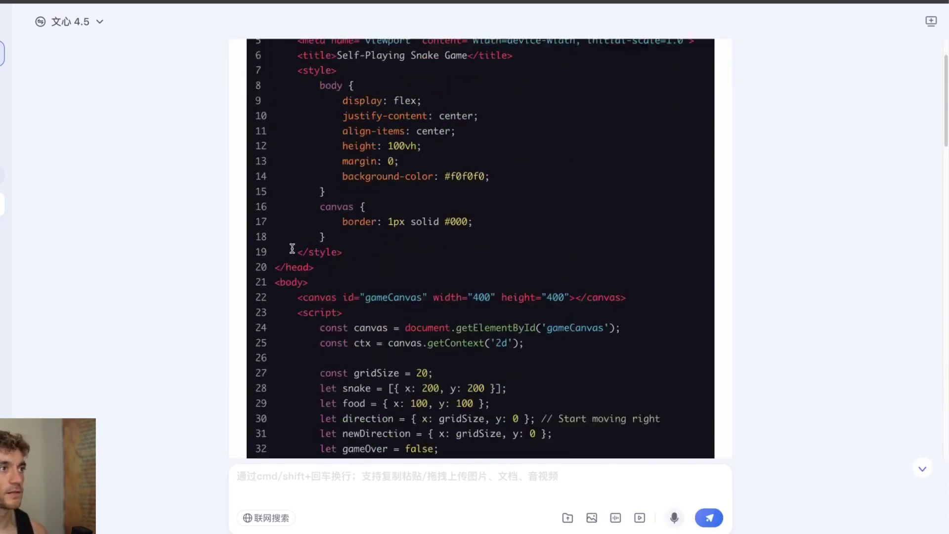
left_click_drag(276, 213, 275, 214)
key("super+c")
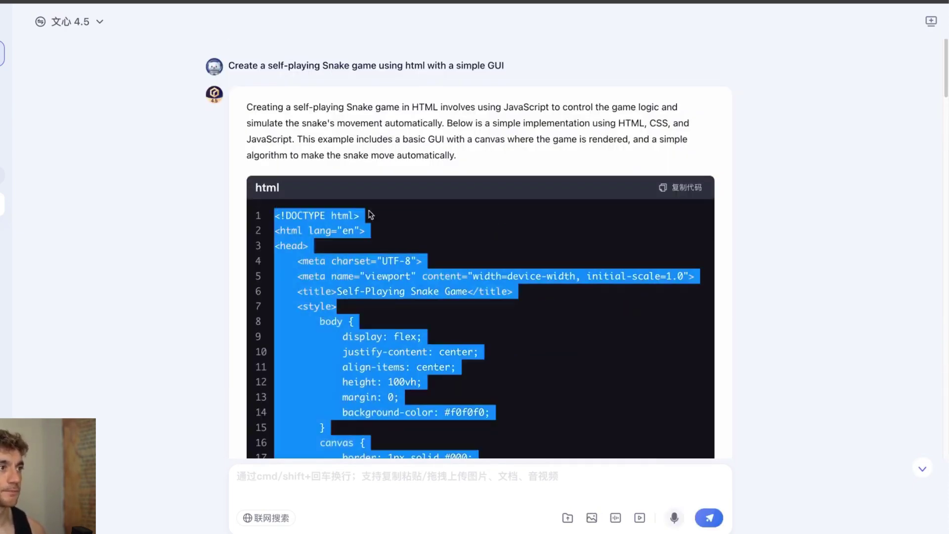
- Open liveweave.com in a new tab, then return to the 文心 4.5 code answer
key("super+t")
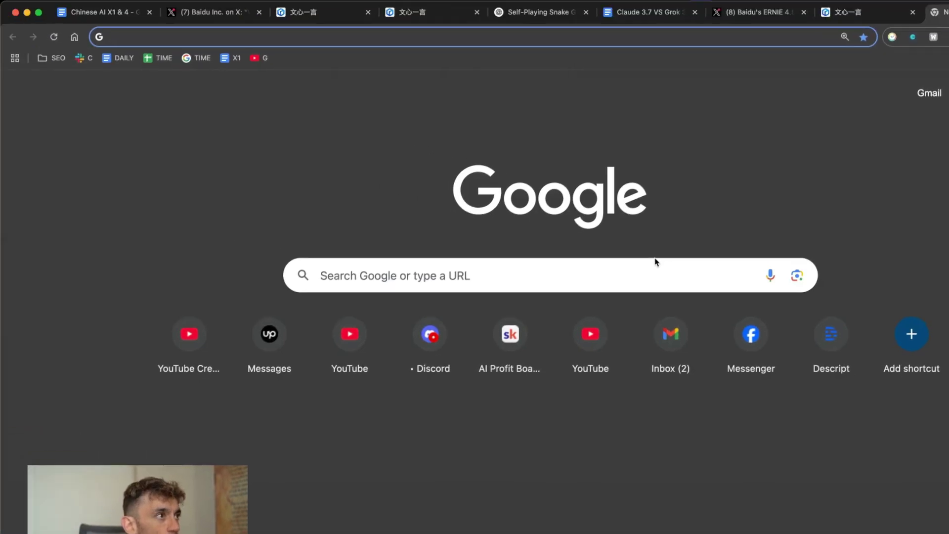
type("liveweave.com")
key("Return")
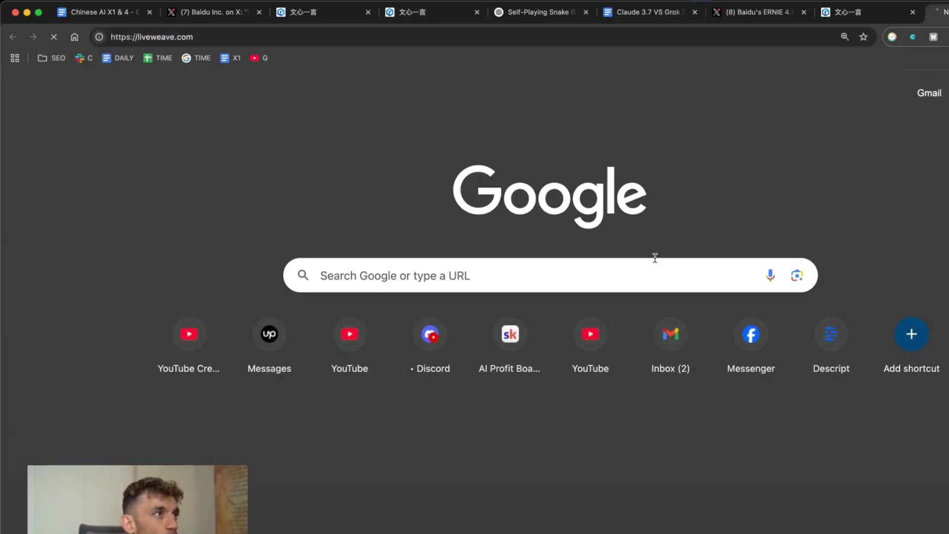
key("super+4")
scroll(470, 207, "down", 15)
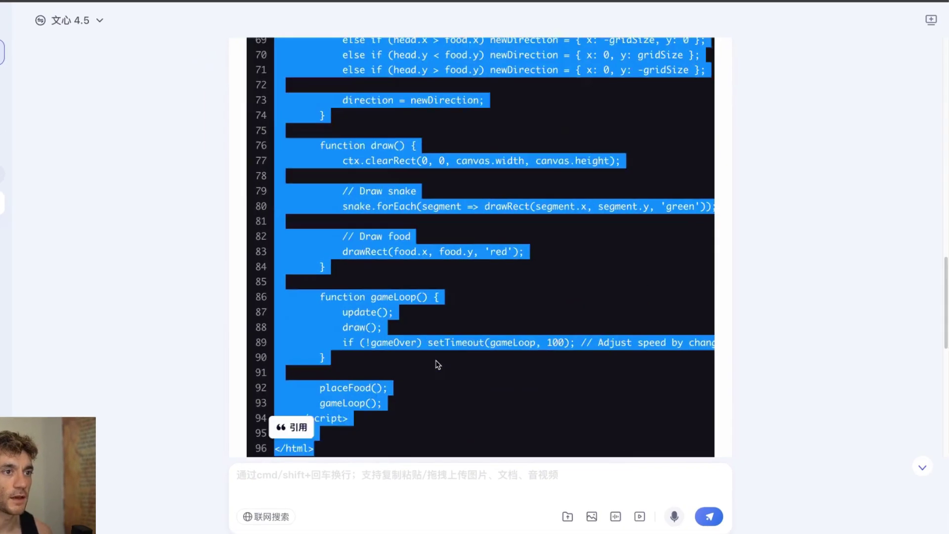
left_click(902, 195)
scroll(662, 174, "up", 15)
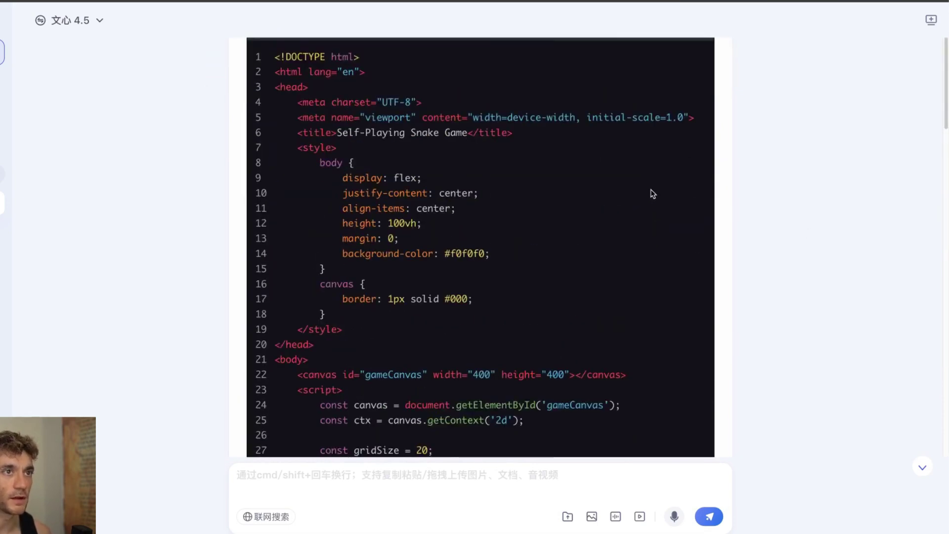
- Replace Liveweave's sample HTML with ERNIE 4.5's Snake code and expand the preview to full window
key("super+9")
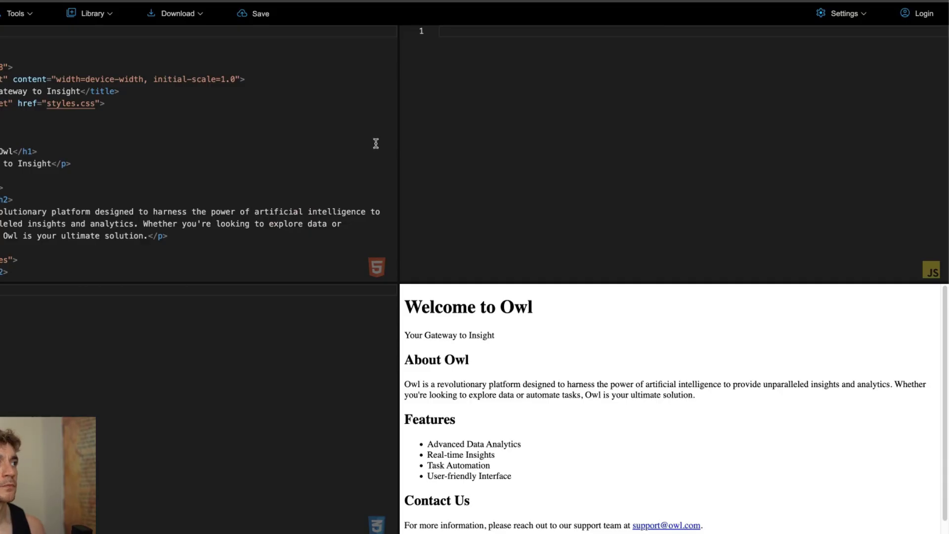
key("super+a")
key("super+v")
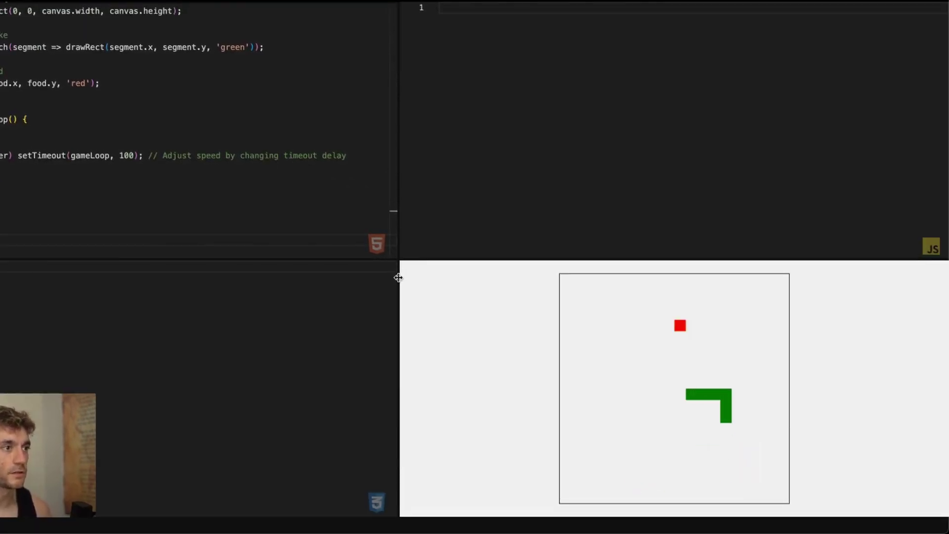
left_click_drag(398, 278, 7, 296)
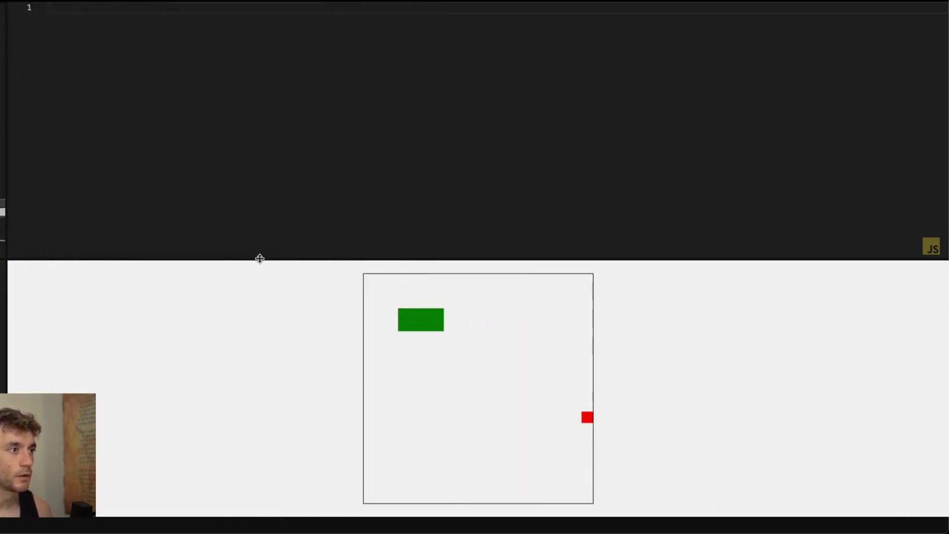
left_click_drag(259, 258, 258, 15)
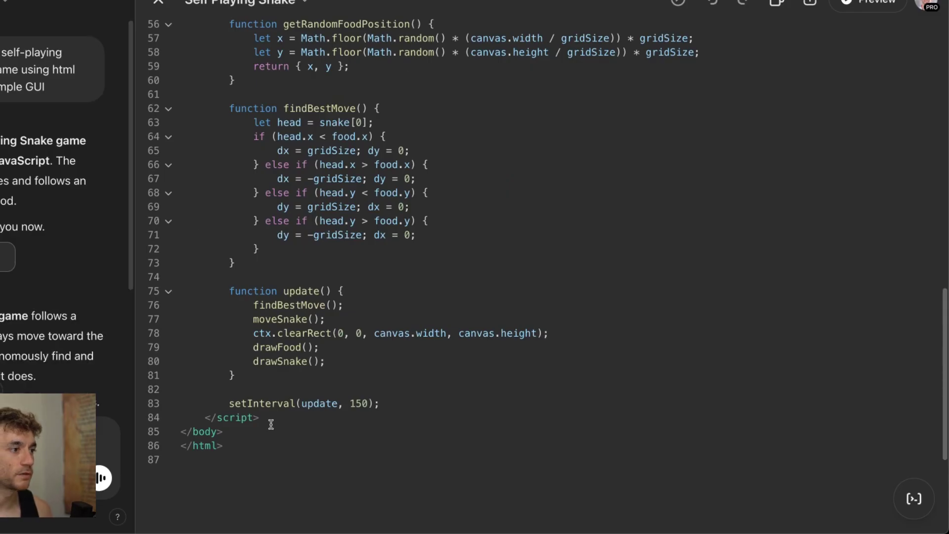
- Preview GPT-4o's Snake game until Game Over, then enlarge the Liveweave preview of ERNIE's game
left_click_drag(271, 425, 238, 189)
scroll(314, 226, "up", 10)
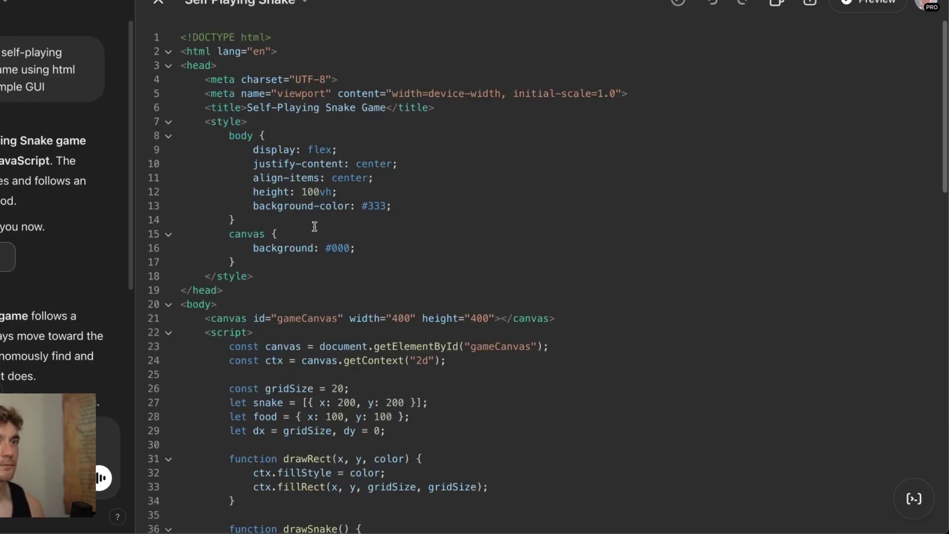
left_click(872, 4)
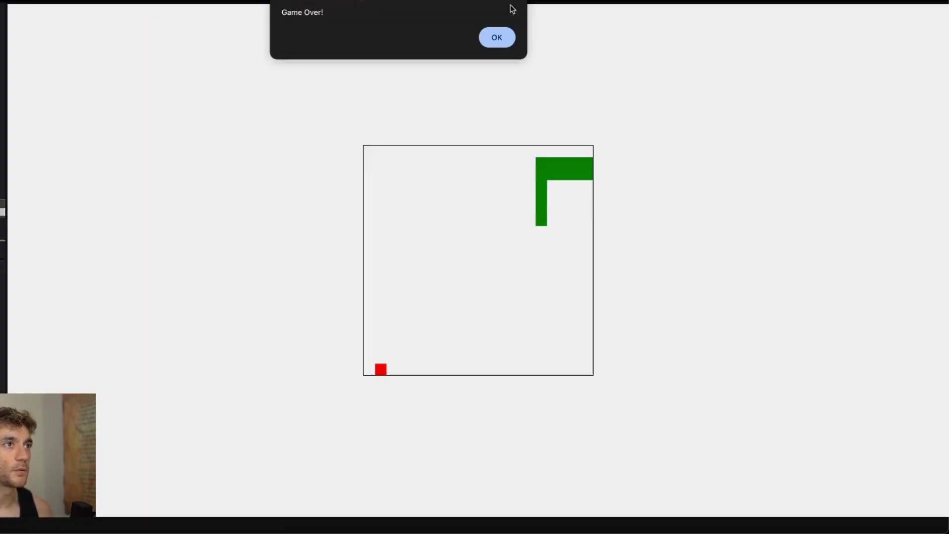
left_click(504, 42)
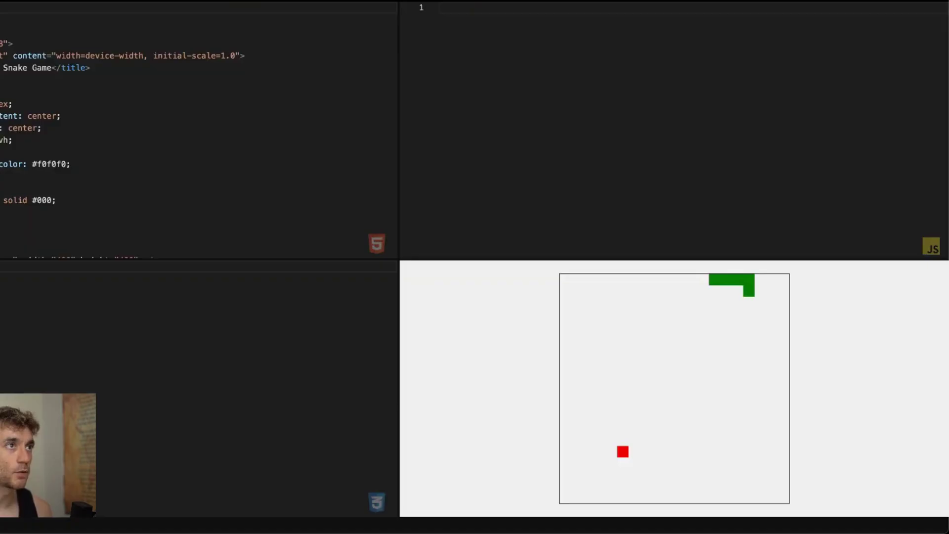
left_click_drag(421, 258, 388, 64)
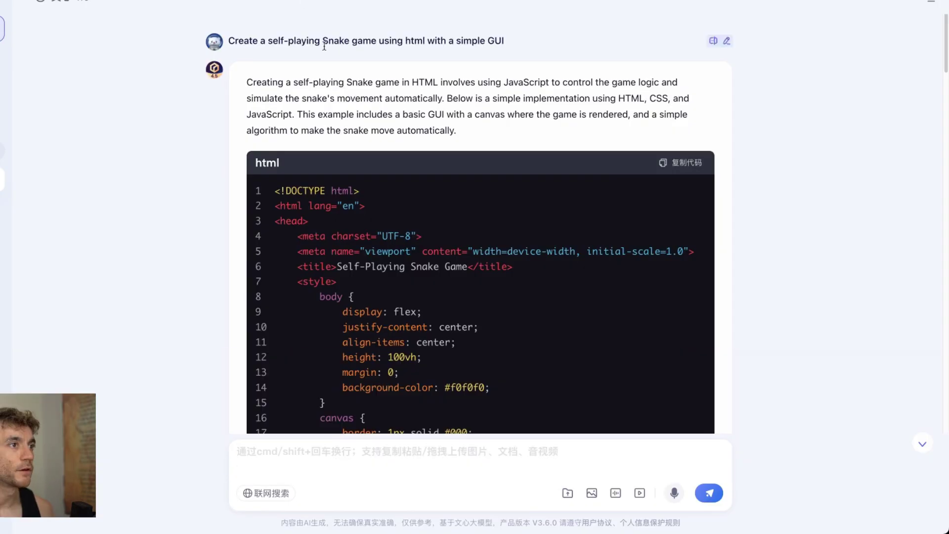
- Scroll through the 文心 X1 reply's thinking and its Snake game code blocks
scroll(409, 297, "down", 20)
scroll(430, 300, "up", 20)
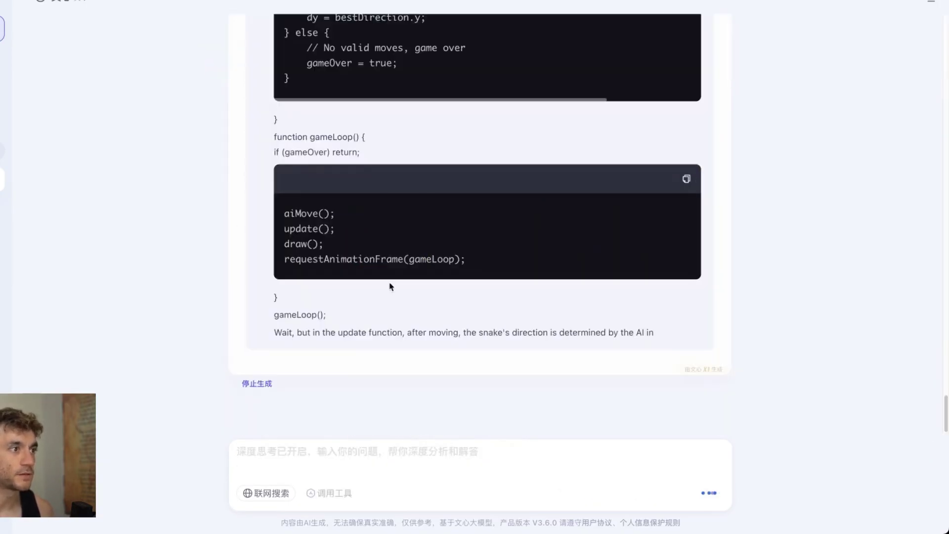
scroll(489, 328, "up", 20)
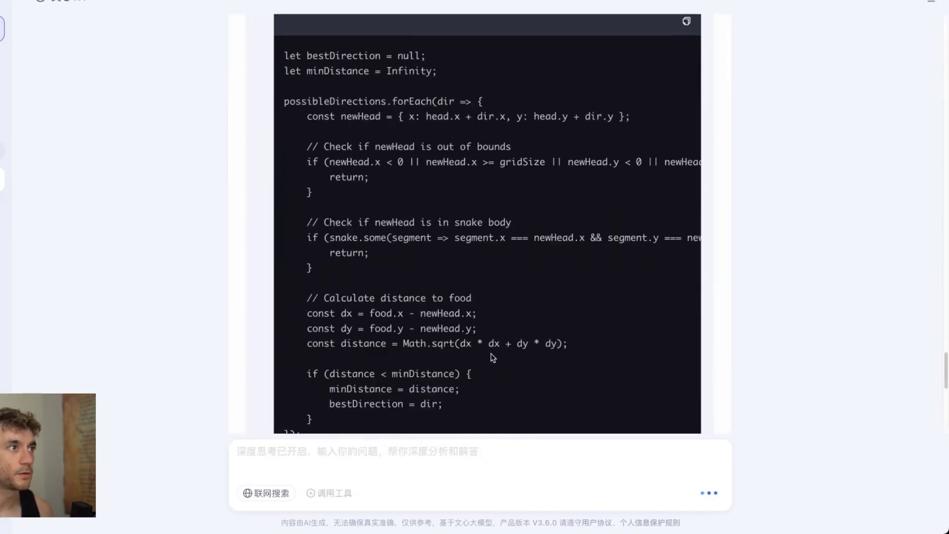
scroll(488, 327, "down", 20)
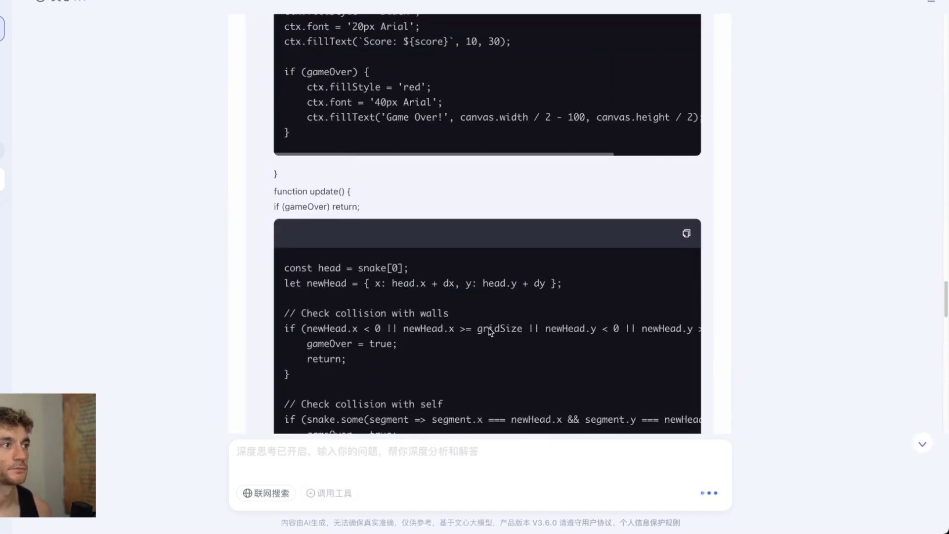
scroll(489, 327, "up", 20)
scroll(358, 214, "down", 15)
scroll(358, 217, "down", 20)
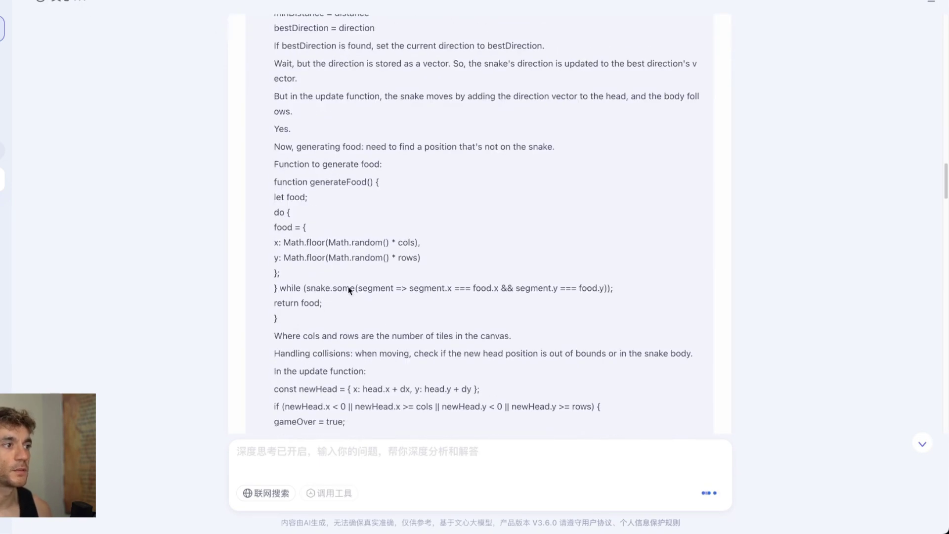
scroll(287, 336, "down", 8)
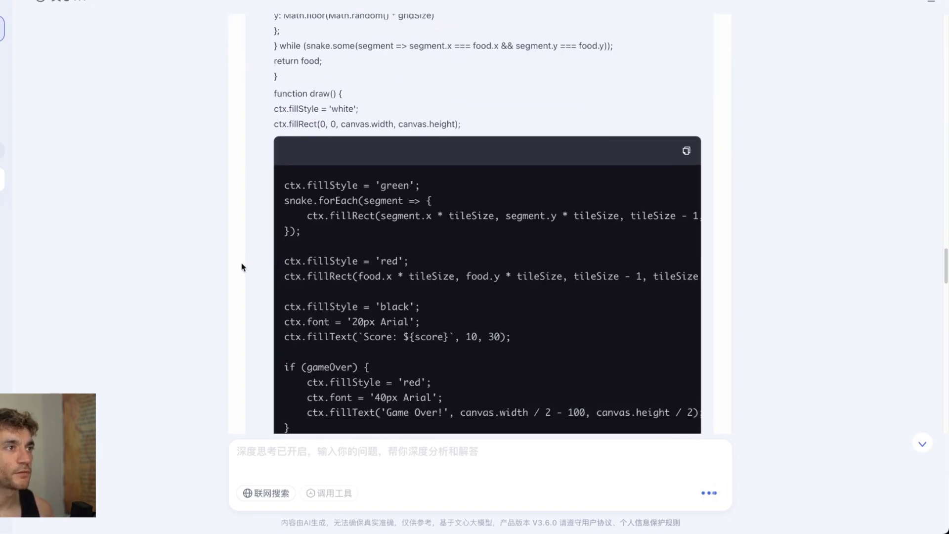
scroll(247, 291, "up", 20)
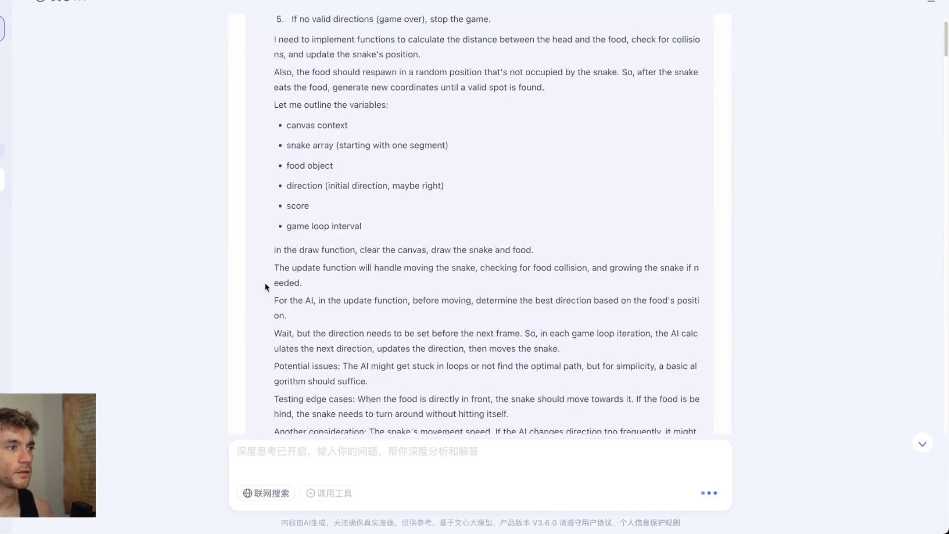
scroll(278, 285, "down", 10)
scroll(272, 291, "down", 4)
scroll(305, 306, "up", 8)
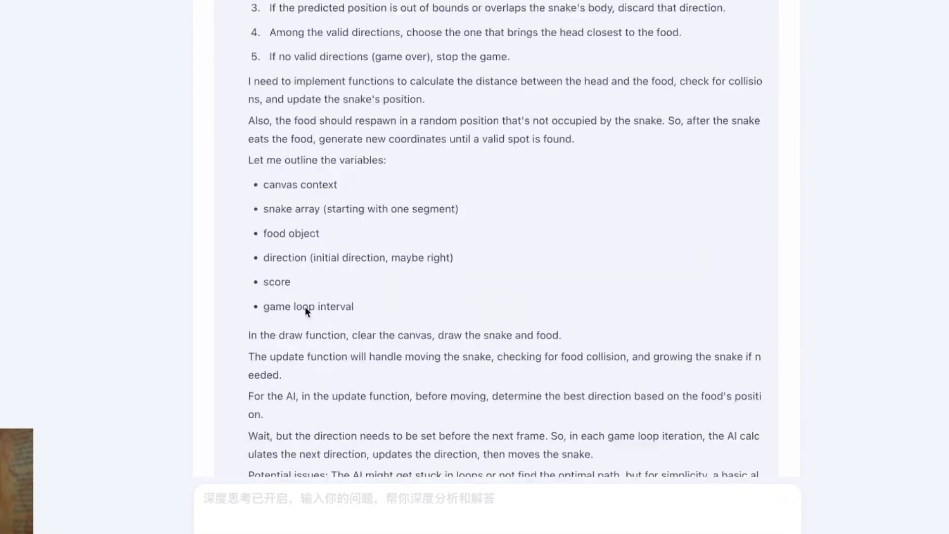
scroll(316, 311, "down", 8)
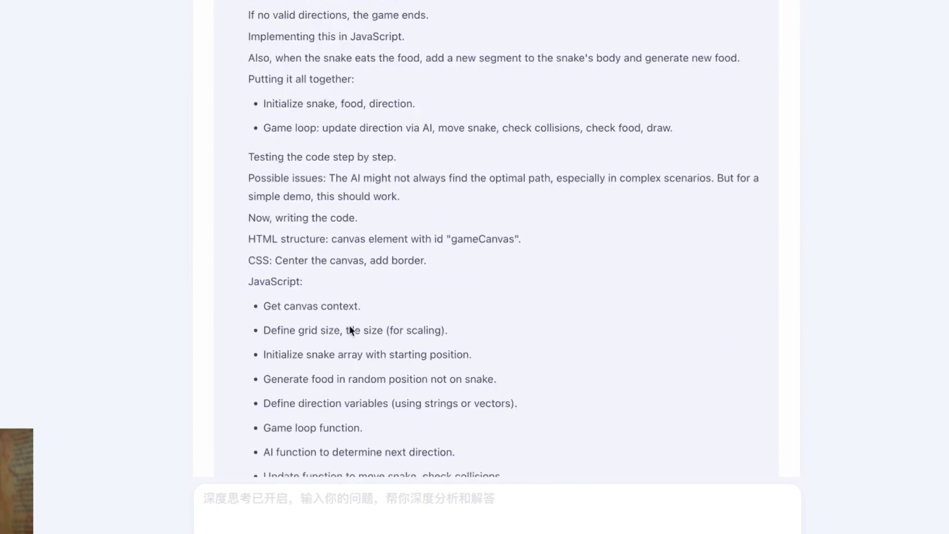
scroll(348, 330, "down", 20)
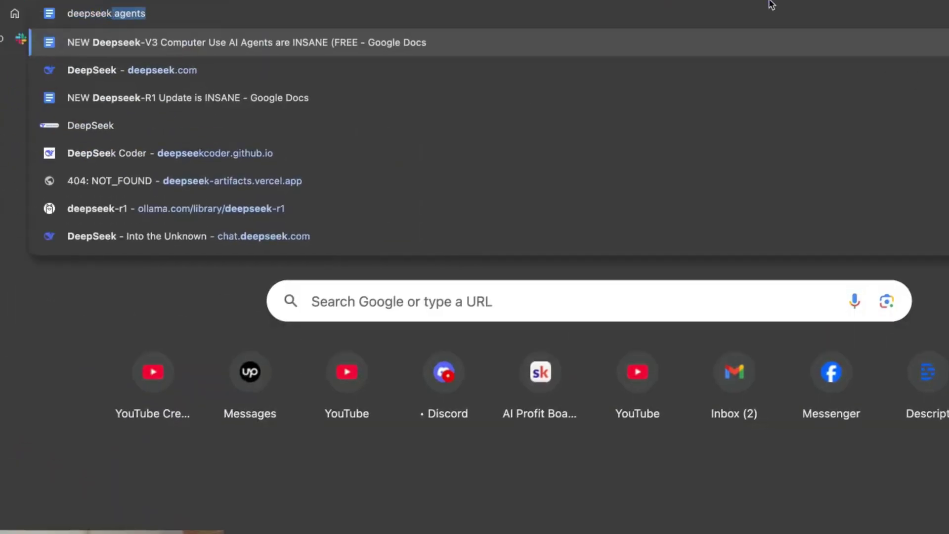
- Load deepseek.com and start a new DeepSeek chat
type(".c")
key("Return")
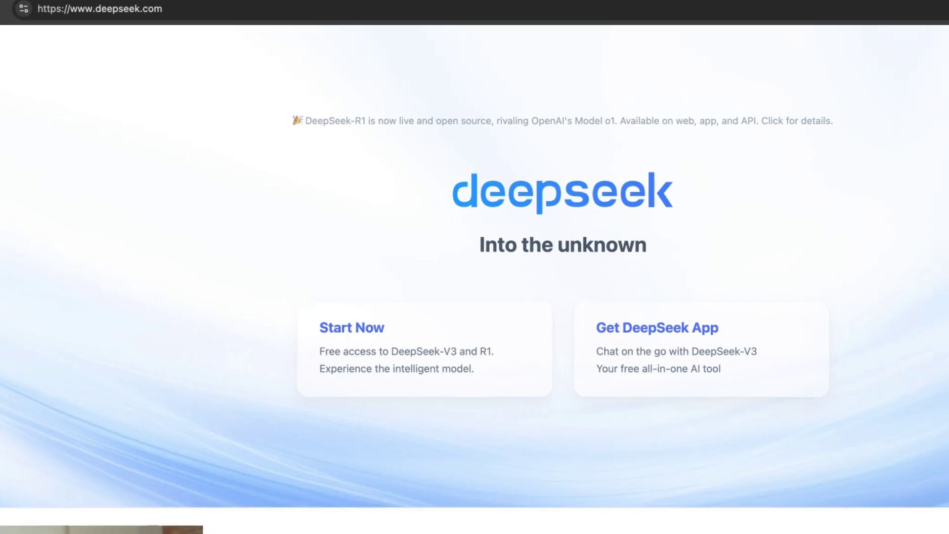
left_click(425, 321)
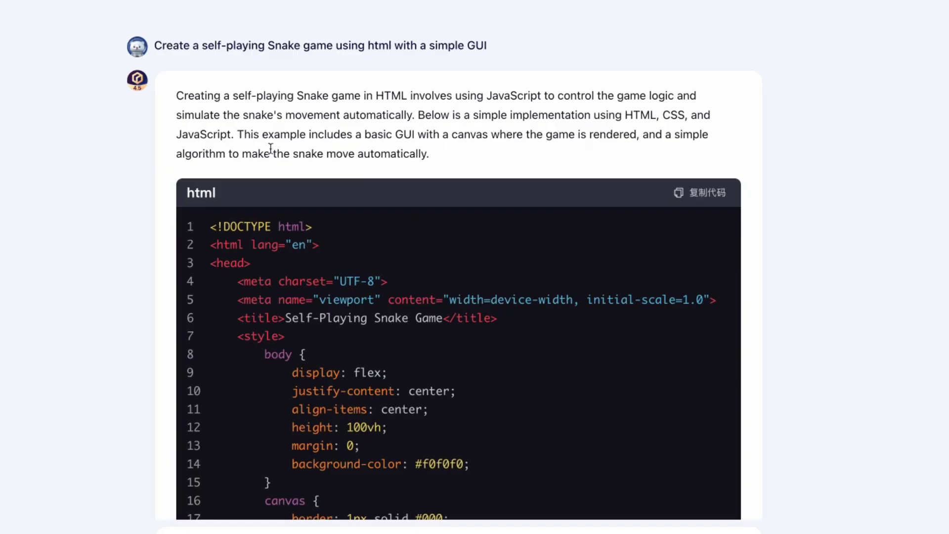
- Paste the Snake game prompt into DeepSeek's message box and turn off DeepThink (R1)
triple_click(237, 42)
key("ctrl+c")
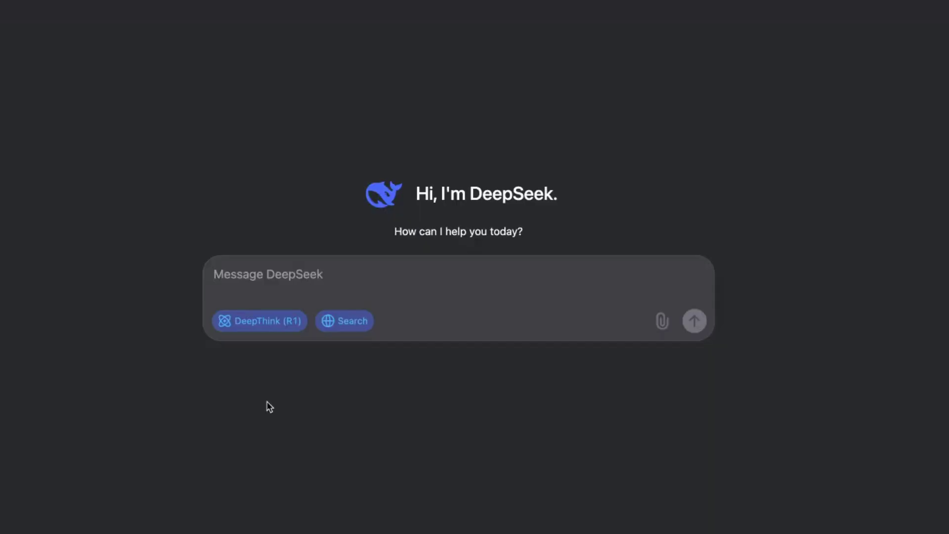
left_click(334, 269)
key("ctrl+v")
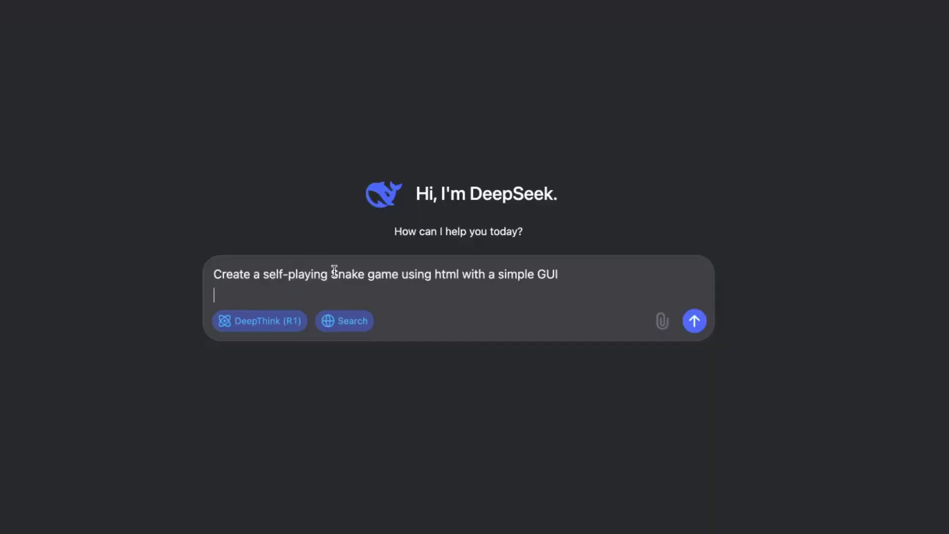
left_click(363, 322)
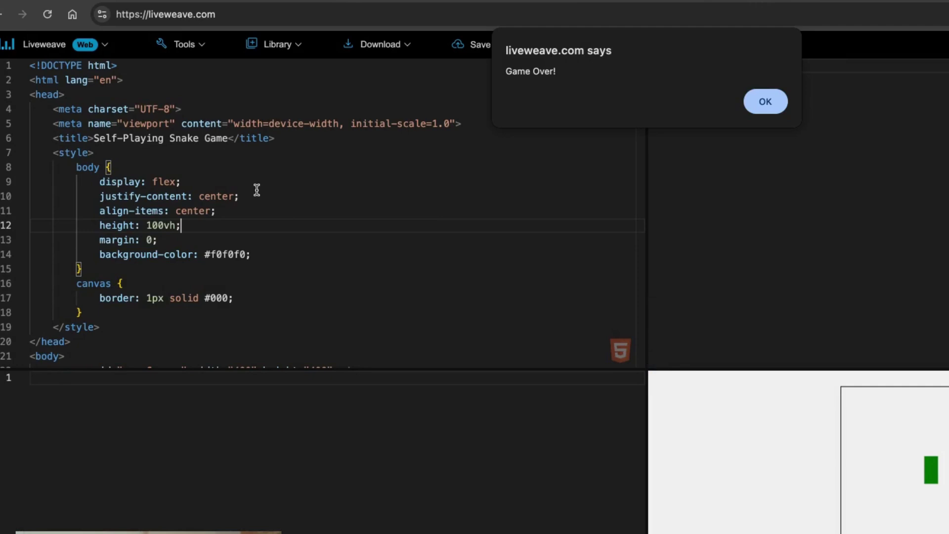
- Reload Liveweave, enlarge the preview, run the Snake game to Game Over at 330, then restart
key("super+r")
left_click(662, 237)
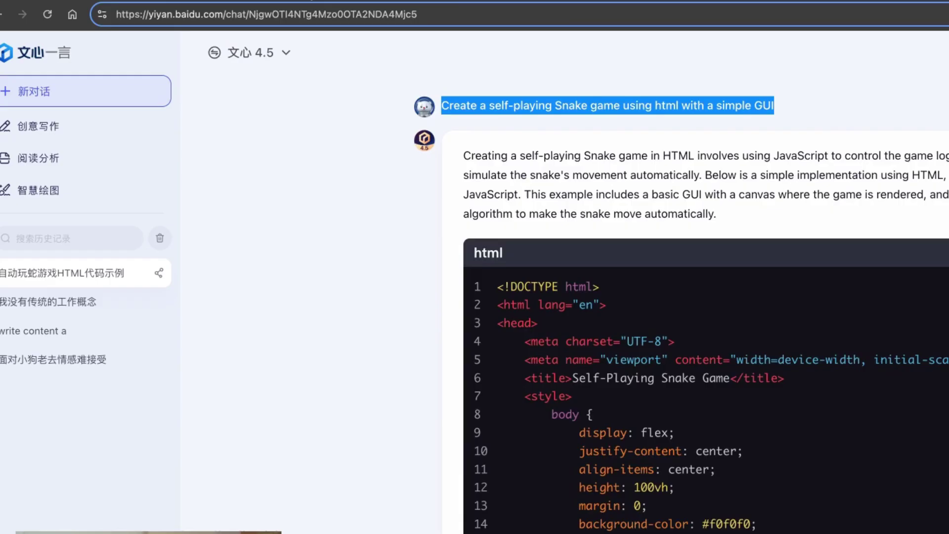
scroll(897, 450, "down", 10)
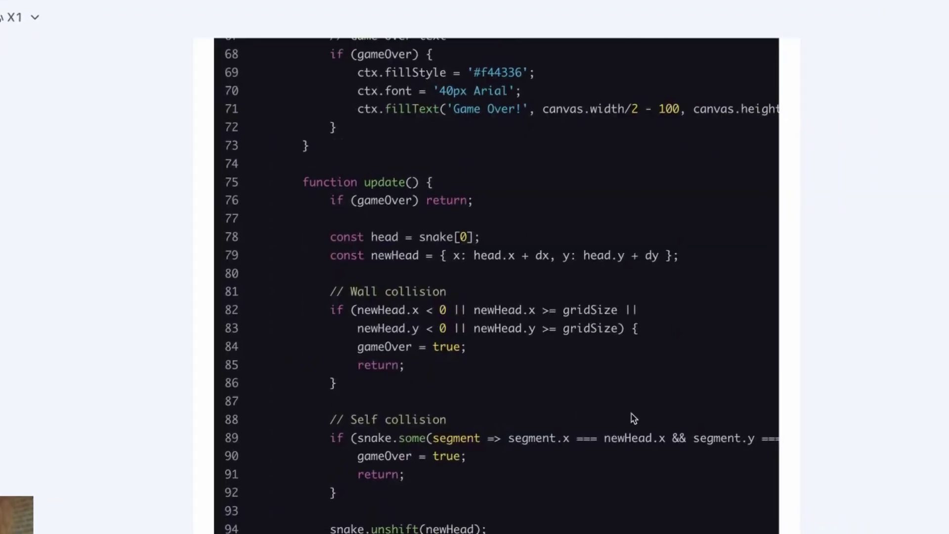
scroll(632, 418, "down", 15)
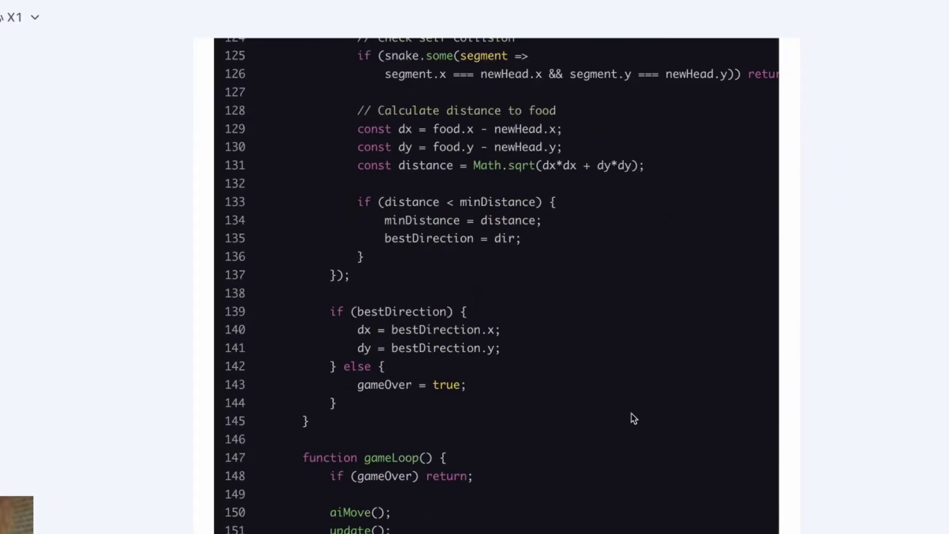
scroll(631, 417, "up", 20)
scroll(669, 343, "down", 20)
scroll(661, 386, "down", 20)
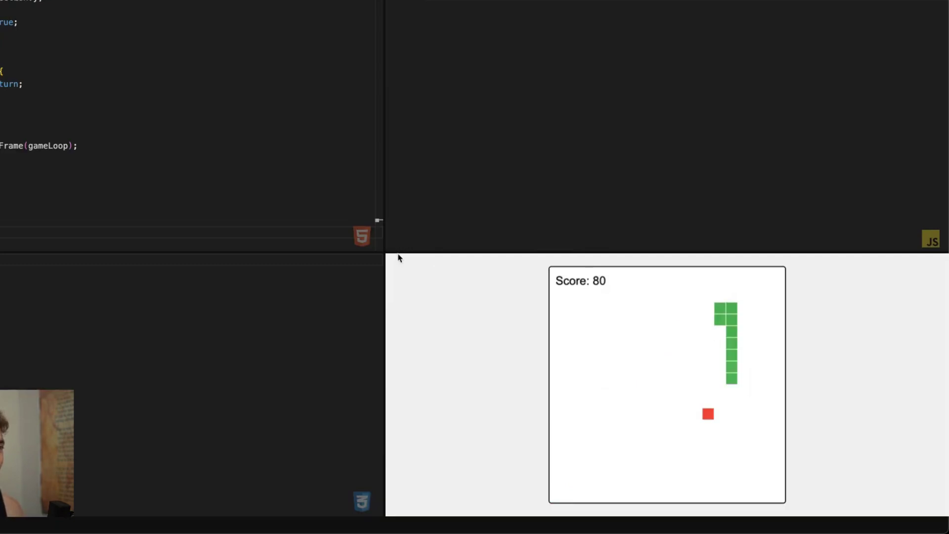
left_click_drag(397, 253, 404, 44)
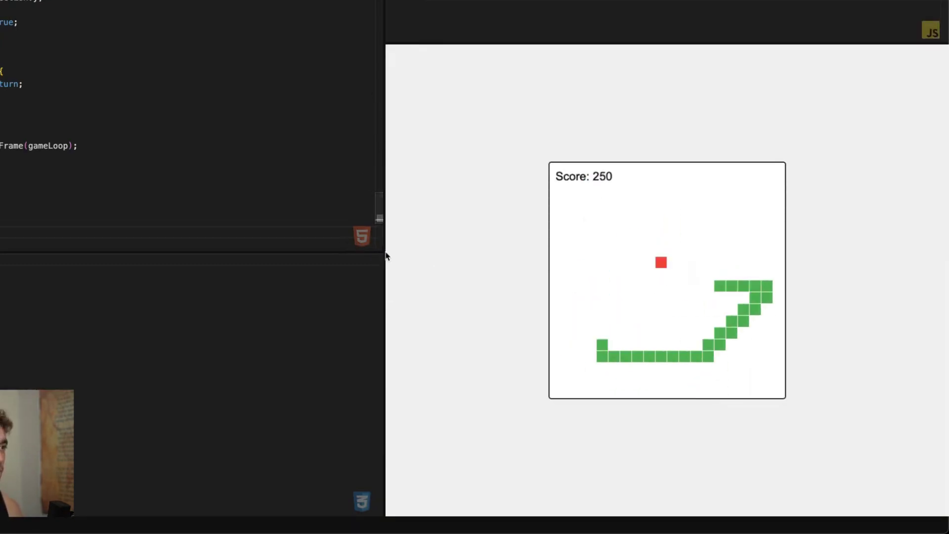
left_click_drag(387, 256, 138, 255)
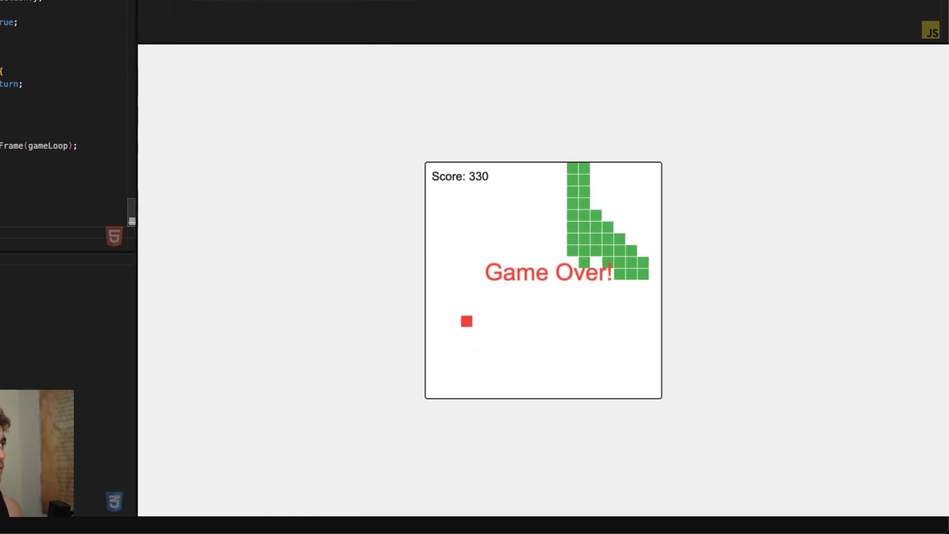
key("super+r")
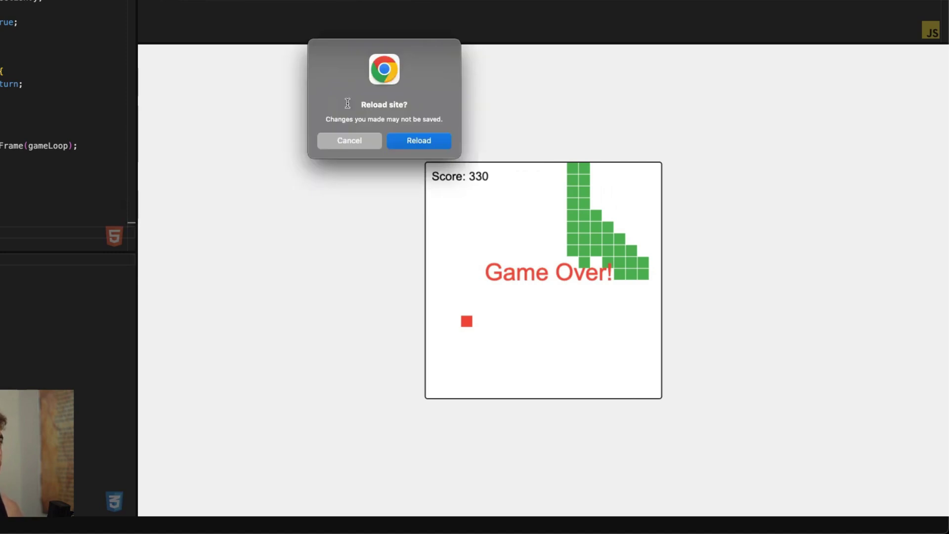
left_click(417, 141)
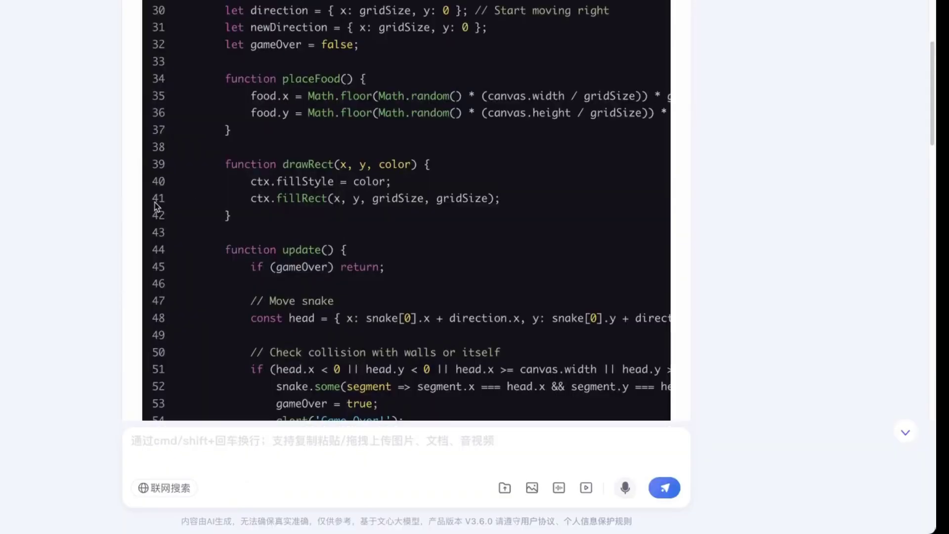
- Review ERNIE 4.5's Snake reply, selecting its intro and Explanation text, then X1's reasoning
scroll(178, 267, "up", 10)
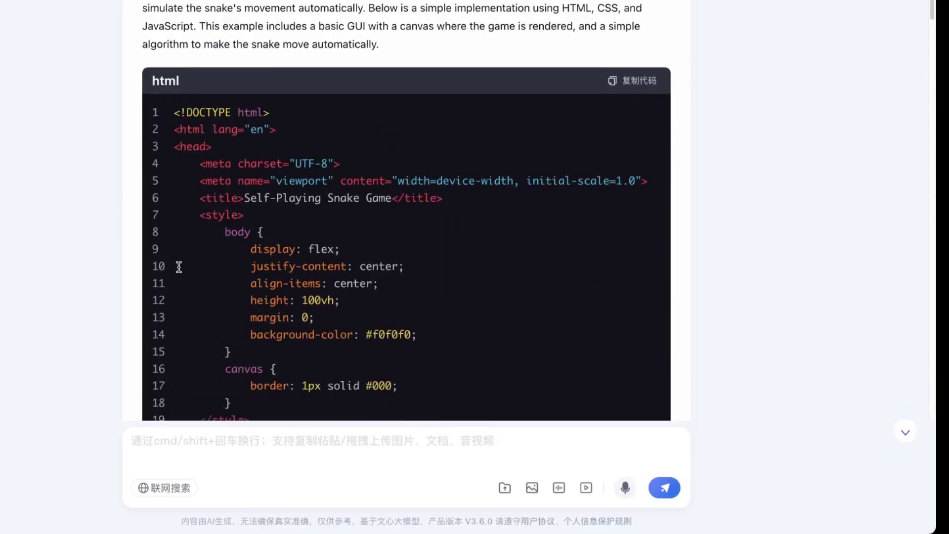
scroll(297, 346, "down", 1)
scroll(333, 269, "up", 3)
left_click_drag(144, 30, 298, 40)
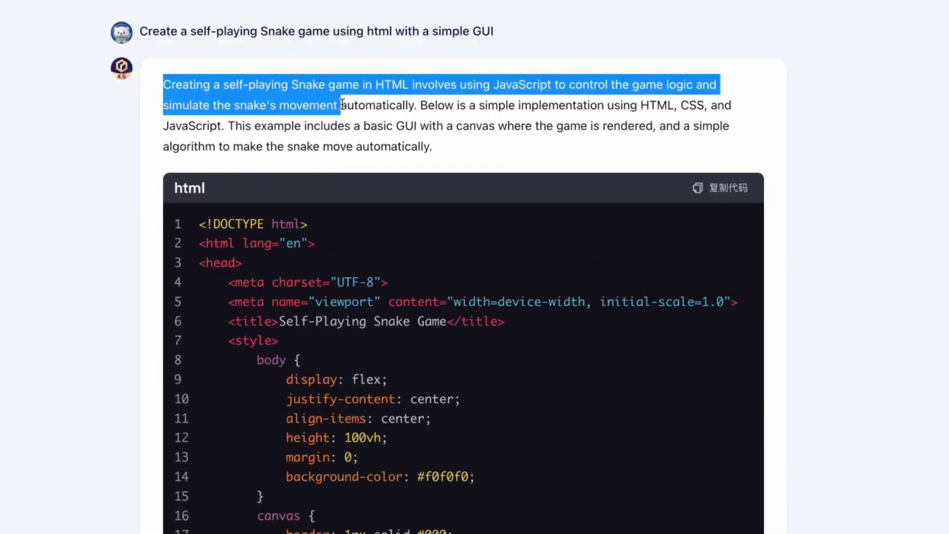
left_click_drag(451, 64, 376, 103)
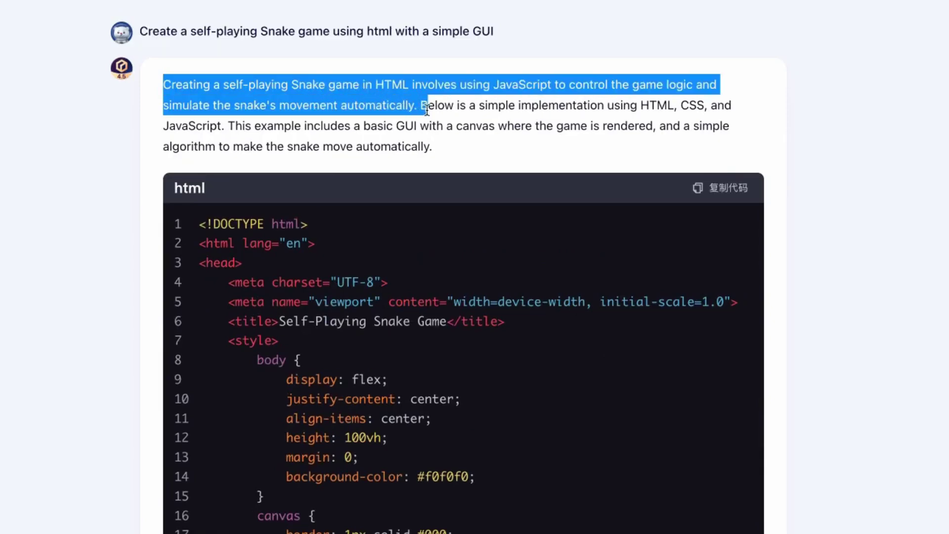
left_click_drag(427, 110, 433, 146)
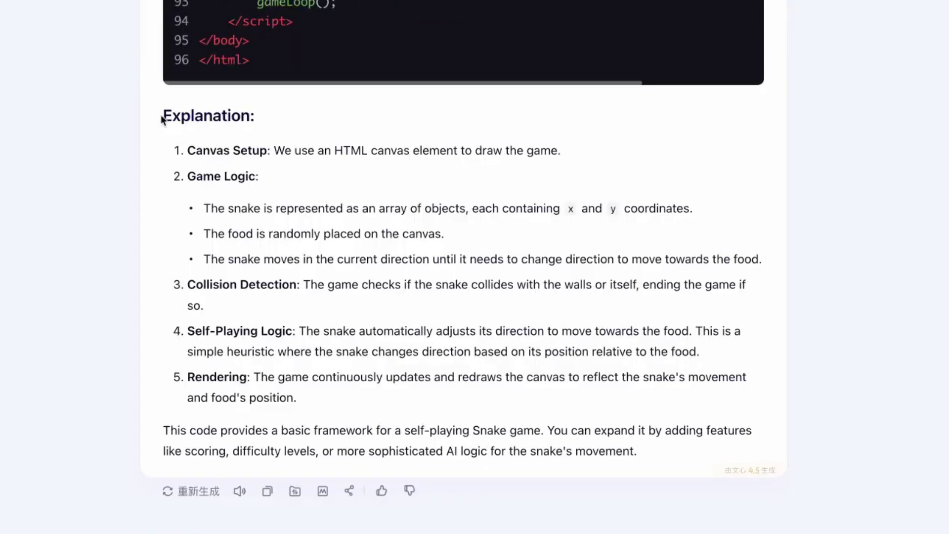
left_click_drag(162, 118, 702, 448)
scroll(677, 470, "down", 4)
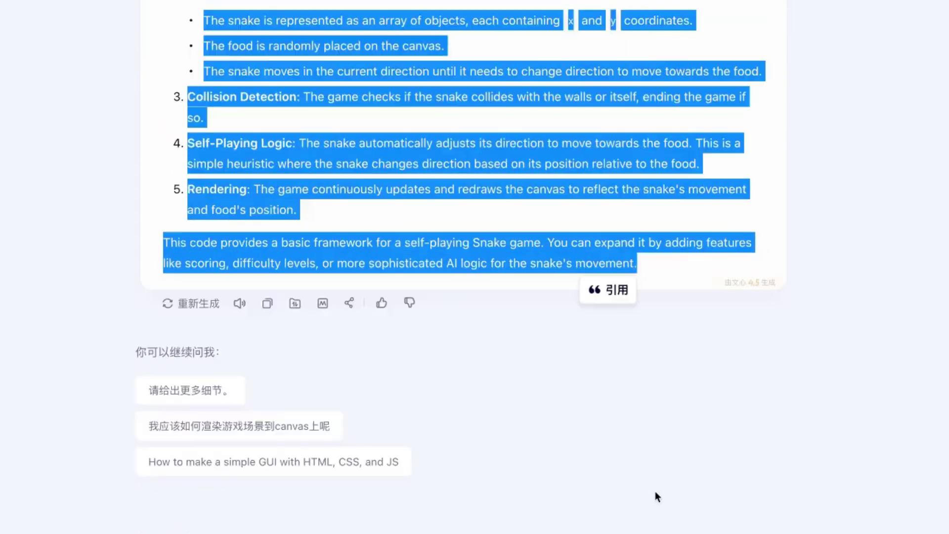
scroll(479, 415, "up", 2)
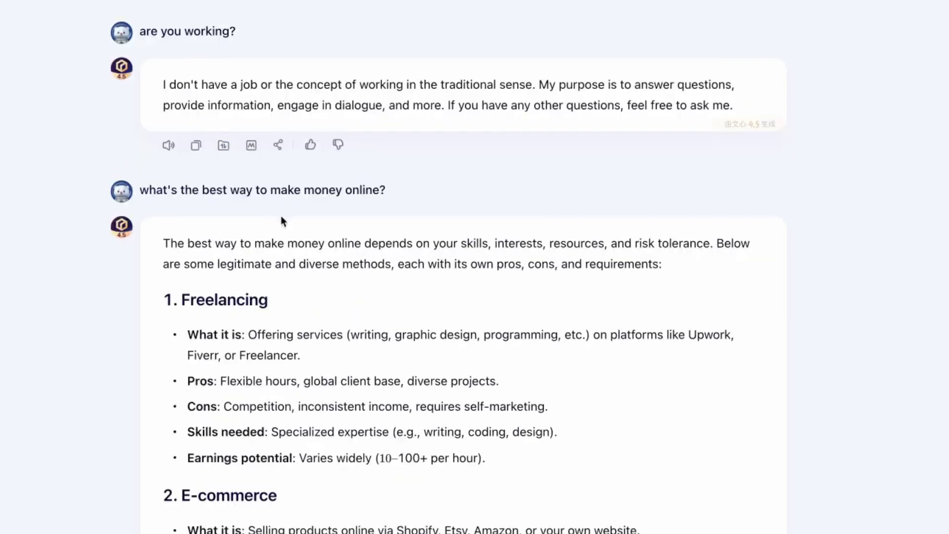
scroll(280, 221, "down", 20)
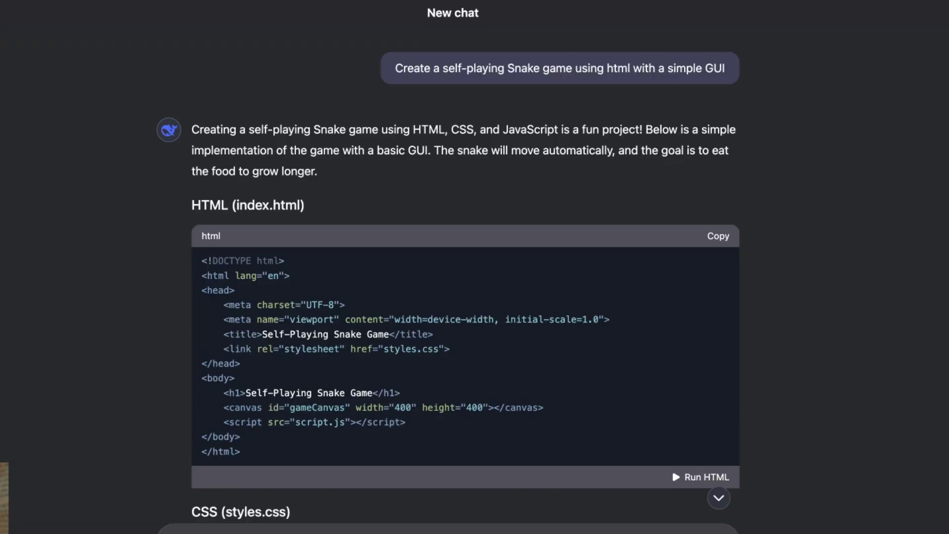
- Put DeepSeek's Snake HTML in the open Liveweave tab, previewing the Self-Playing Snake Game heading
scroll(672, 468, "down", 3)
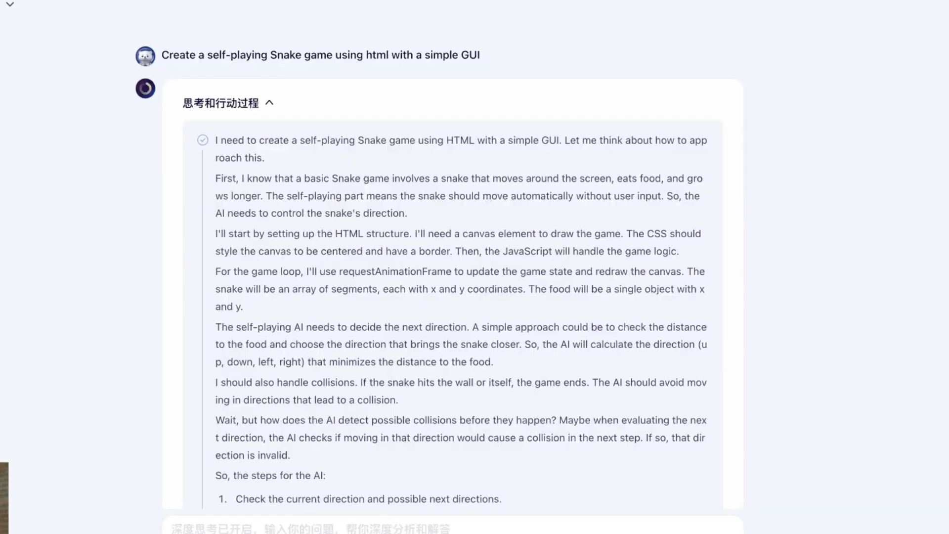
key("super+l")
type("liveweave")
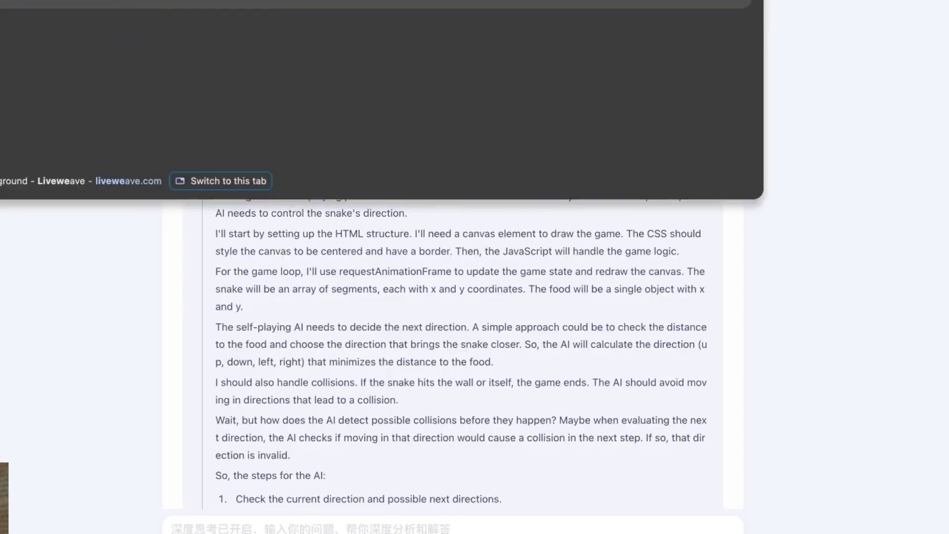
key("Return")
left_click(419, 31)
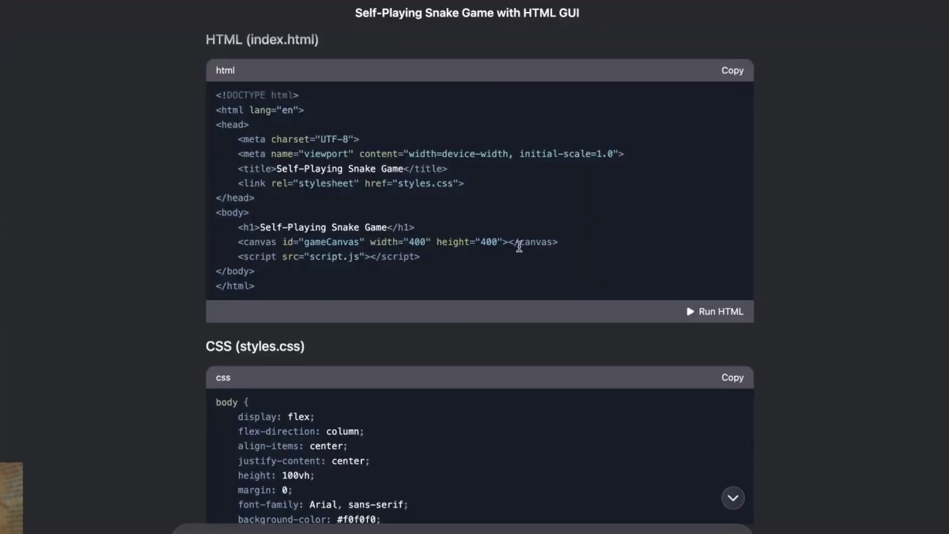
scroll(519, 248, "down", 3)
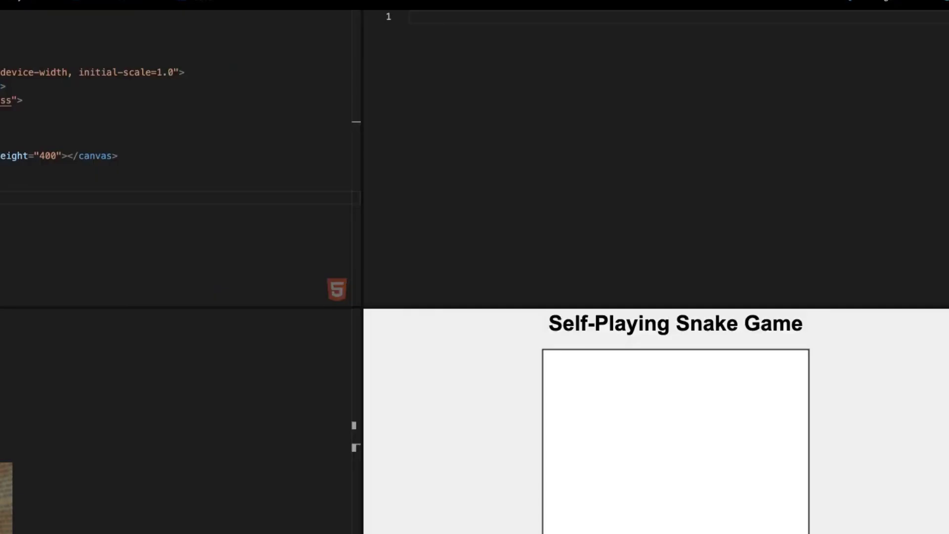
- Add DeepSeek's Snake JavaScript, enlarge the preview, and briefly highlight the game title
key("ctrl+v")
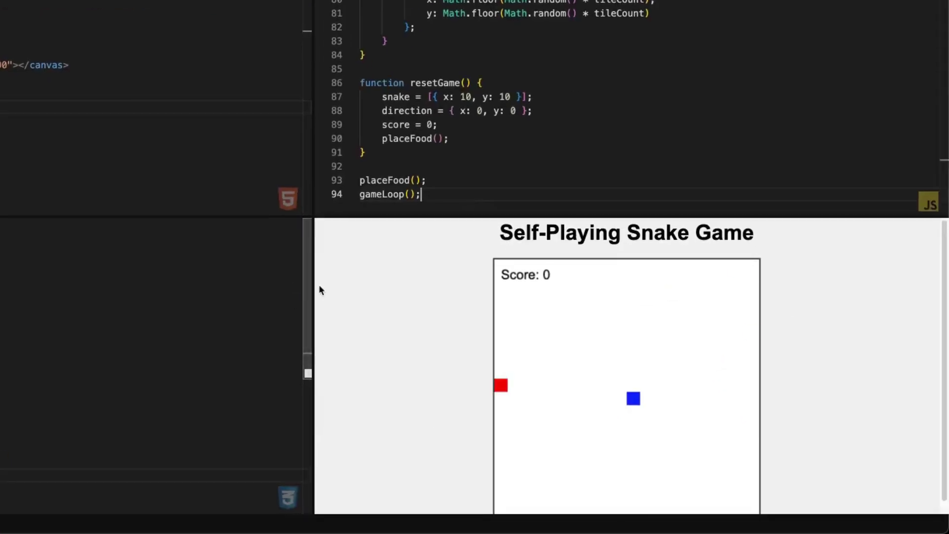
left_click_drag(447, 215, 448, 1)
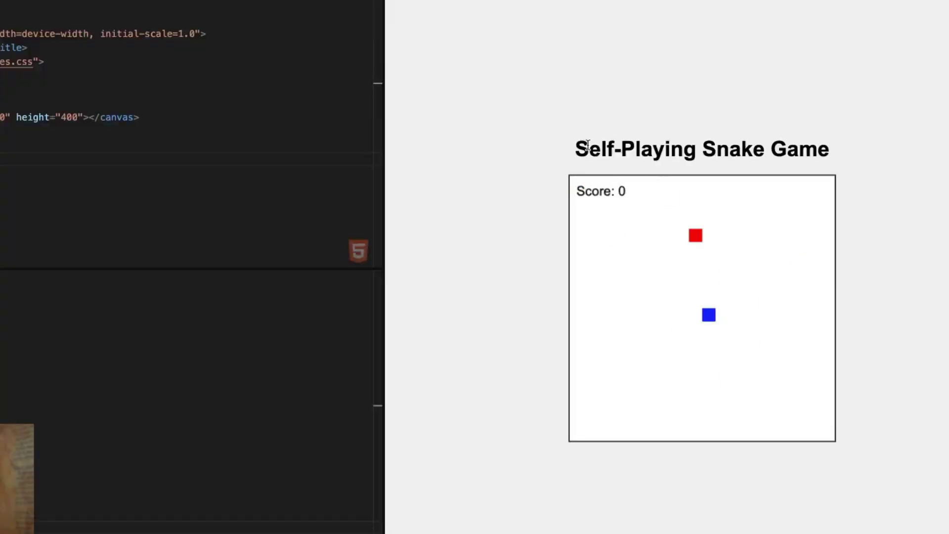
left_click_drag(588, 144, 809, 128)
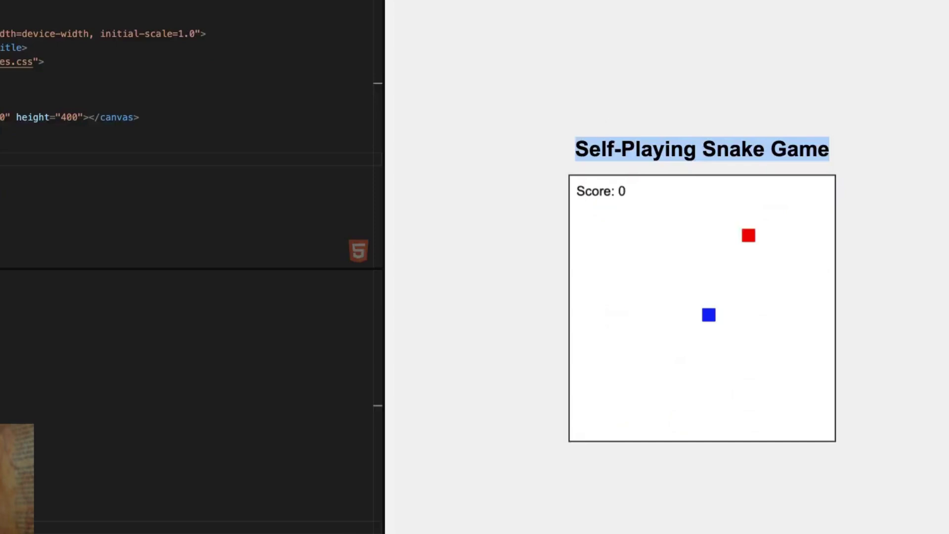
left_click(529, 281)
left_click(544, 214)
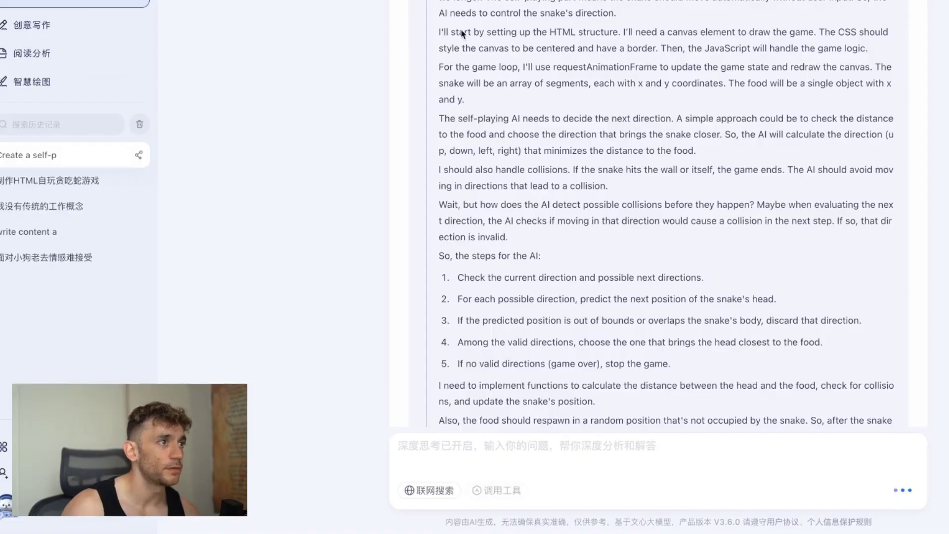
- Scroll ERNIE X1's Snake reply from its reasoning through the code to the move-picking summary
scroll(462, 34, "up", 10)
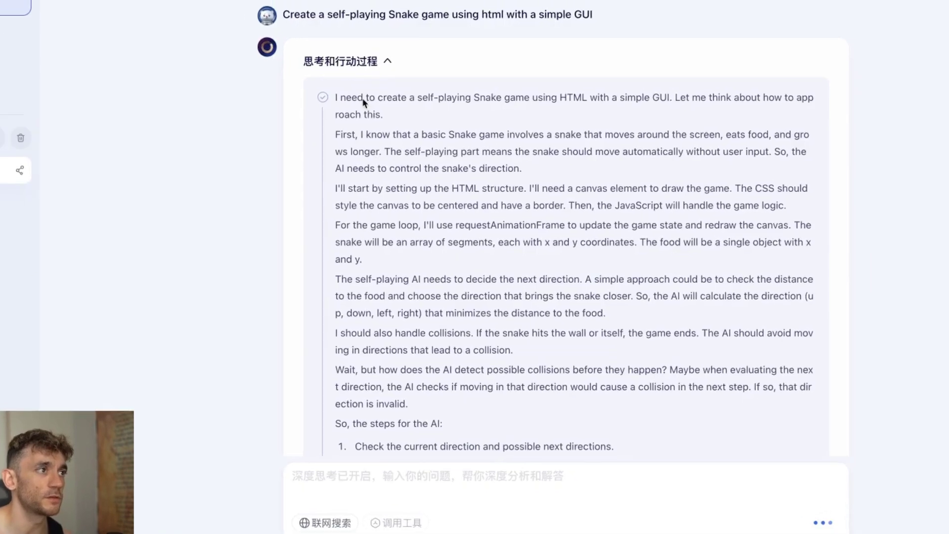
scroll(259, 183, "down", 20)
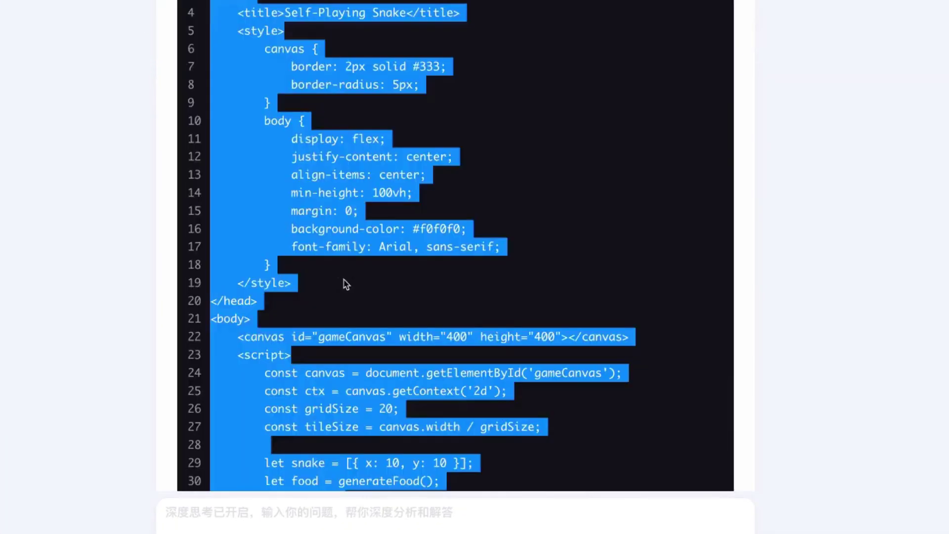
scroll(343, 282, "down", 20)
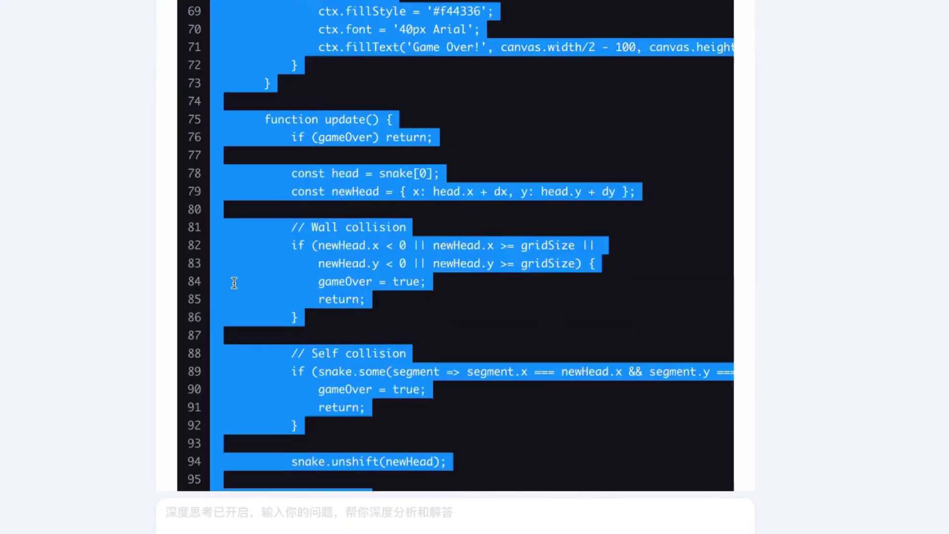
scroll(341, 319, "up", 20)
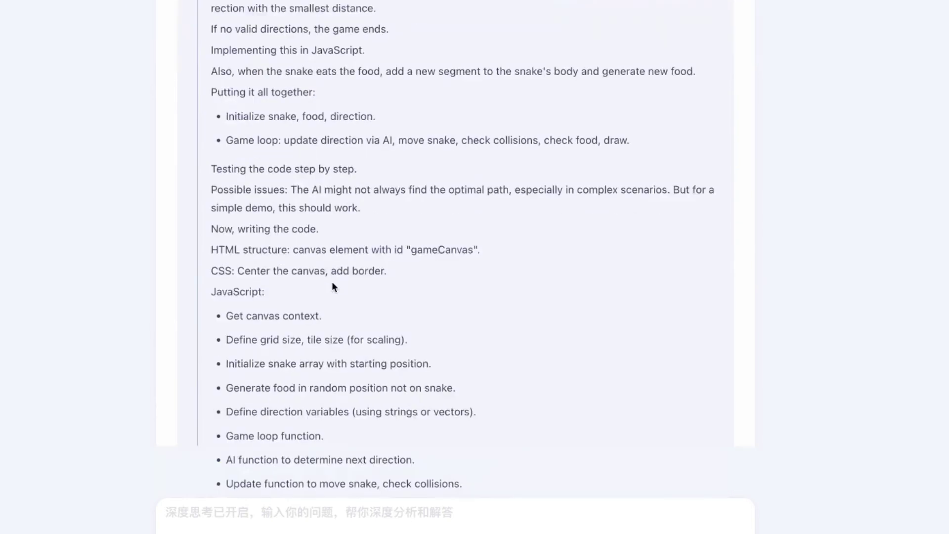
scroll(331, 280, "down", 20)
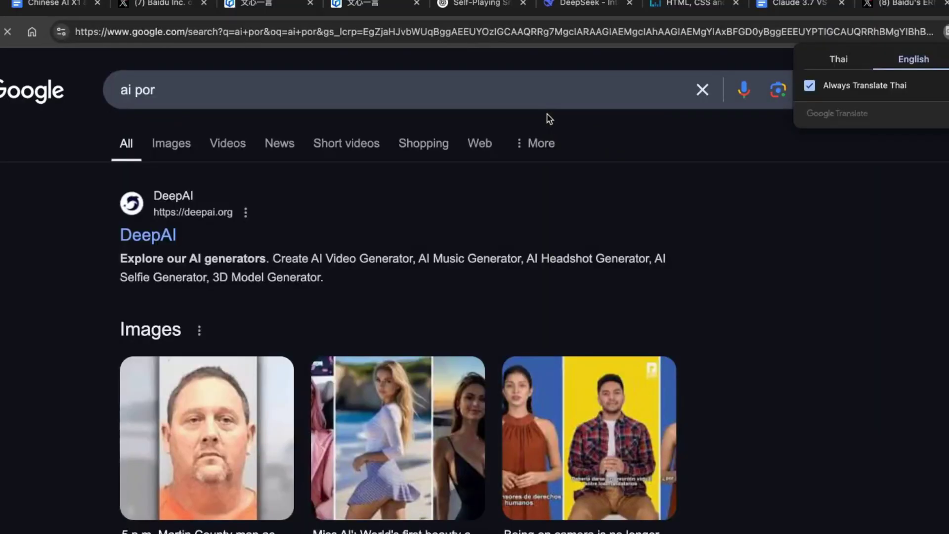
- Open the AI Profit Boardroom Skool community via 'ai pro' and browse its About page
key("ctrl+l")
type("ai pro")
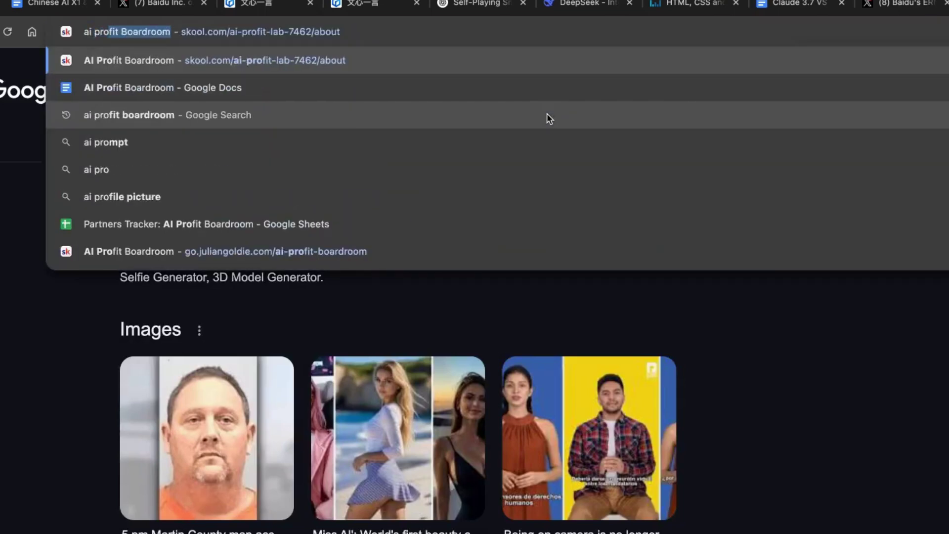
key("Return")
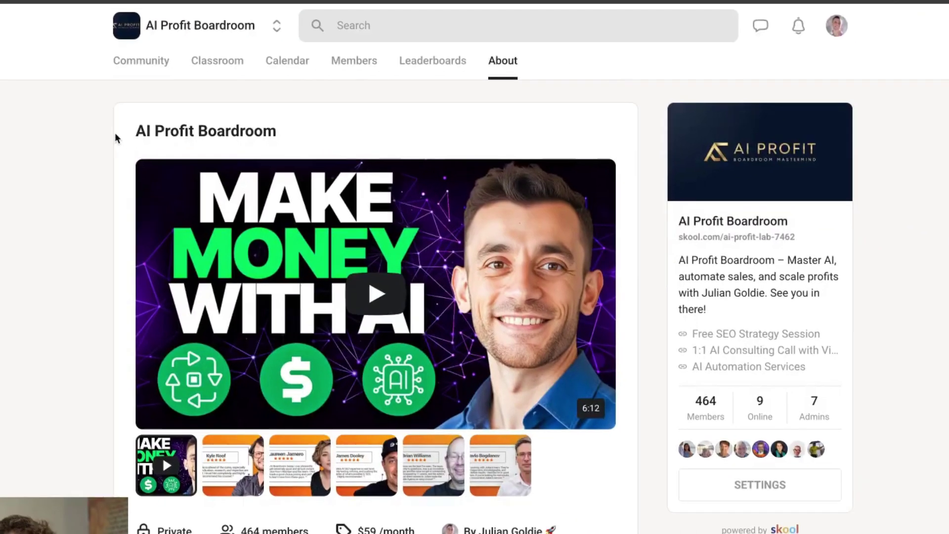
scroll(567, 383, "down", 5)
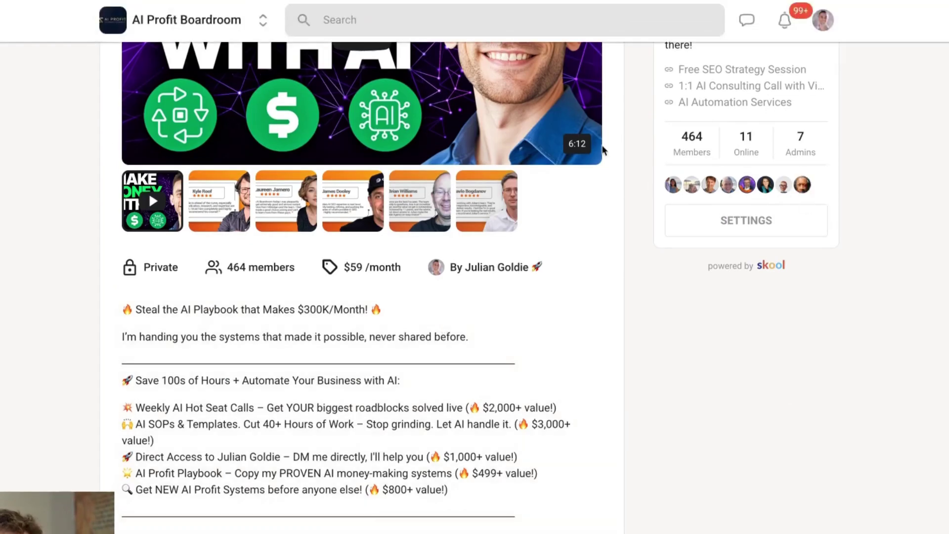
scroll(618, 510, "down", 1)
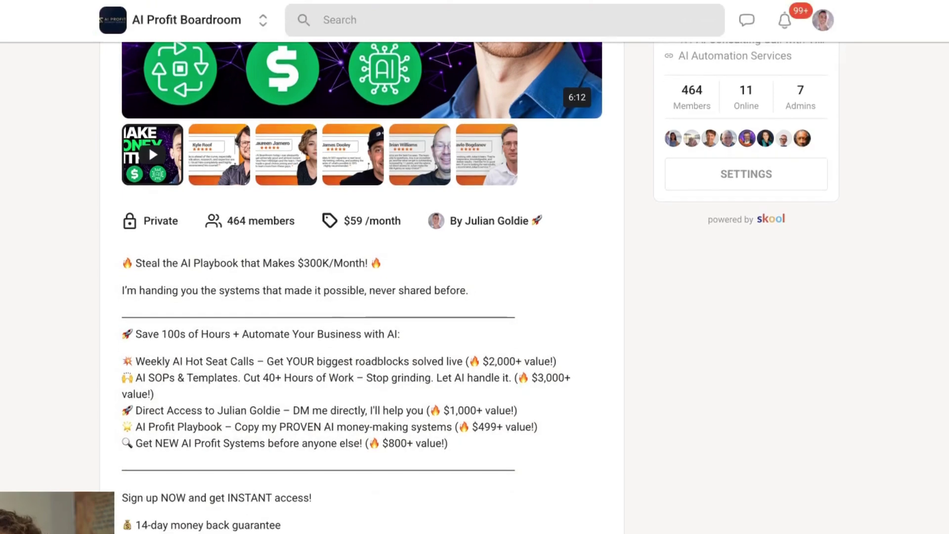
scroll(626, 509, "up", 3)
scroll(626, 509, "up", 3)
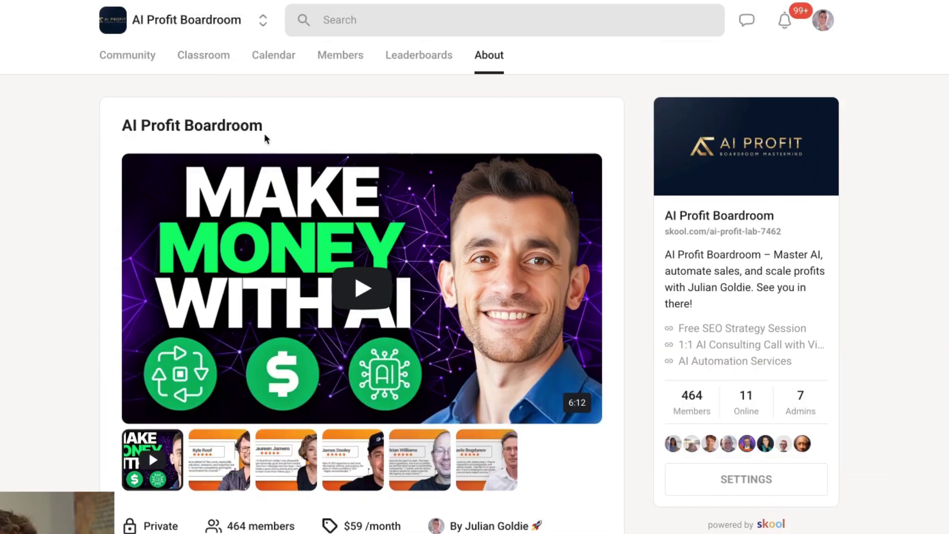
- View the Classroom course cards, such as Foundations & Getting Started and AI Agents & Workflows
left_click(203, 55)
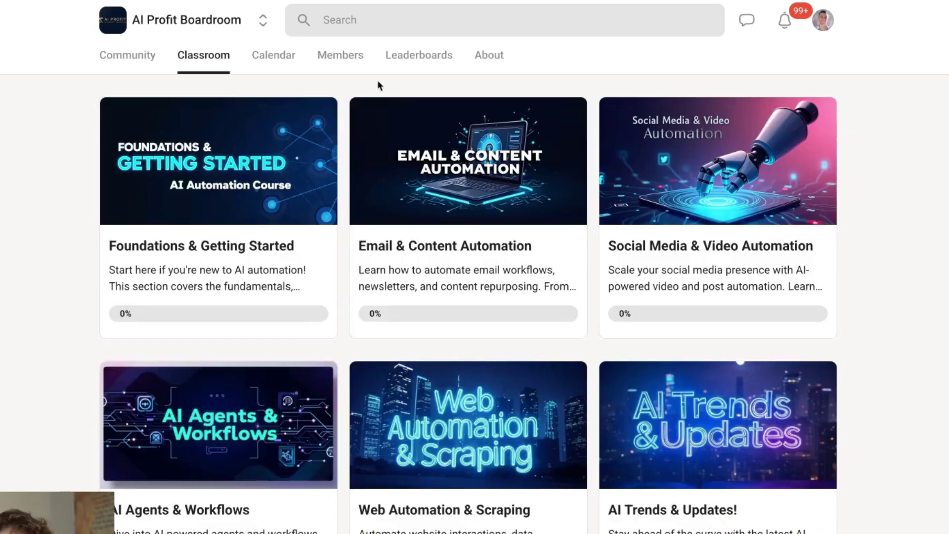
scroll(374, 205, "down", 1)
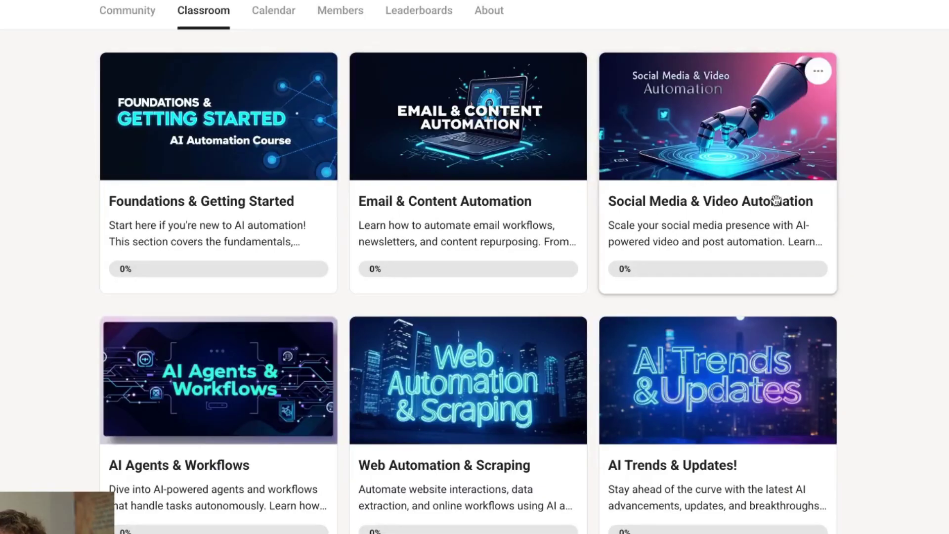
scroll(588, 438, "down", 9)
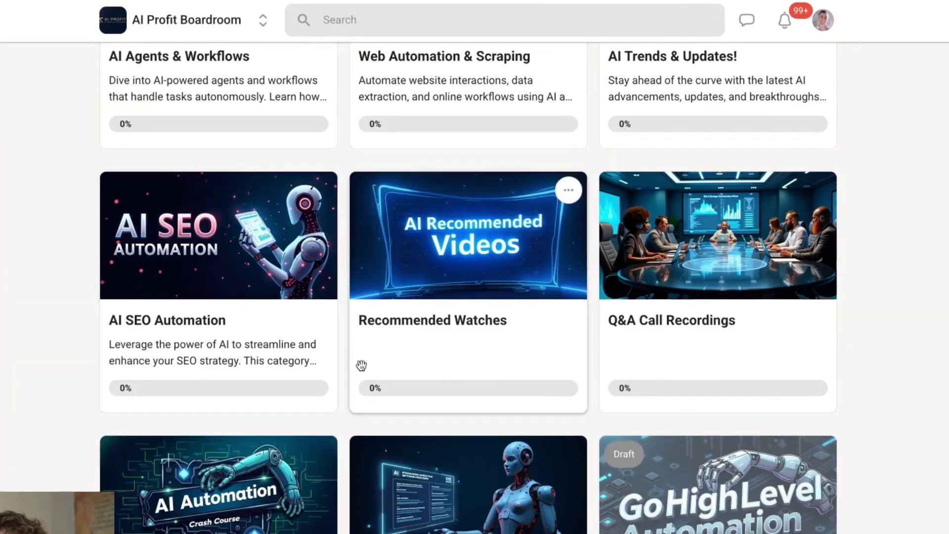
scroll(360, 364, "down", 4)
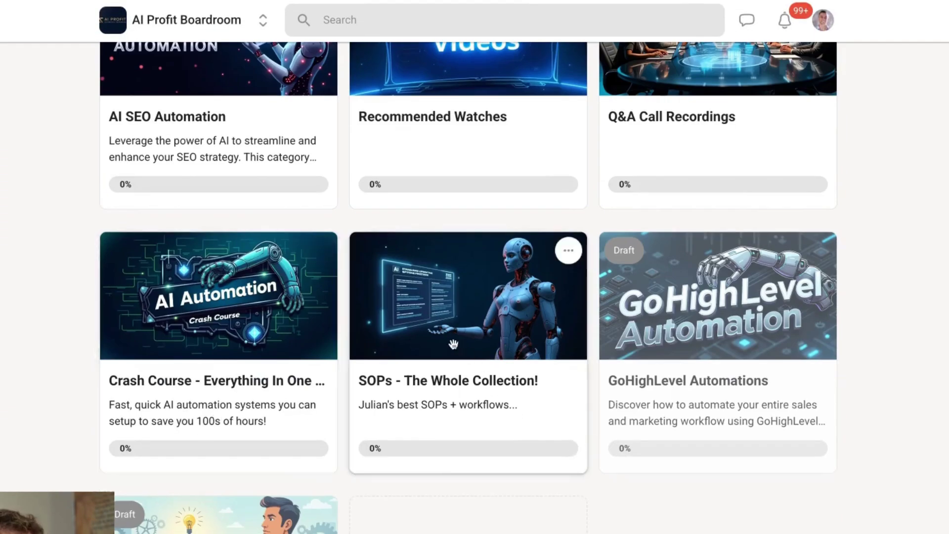
scroll(453, 344, "up", 13)
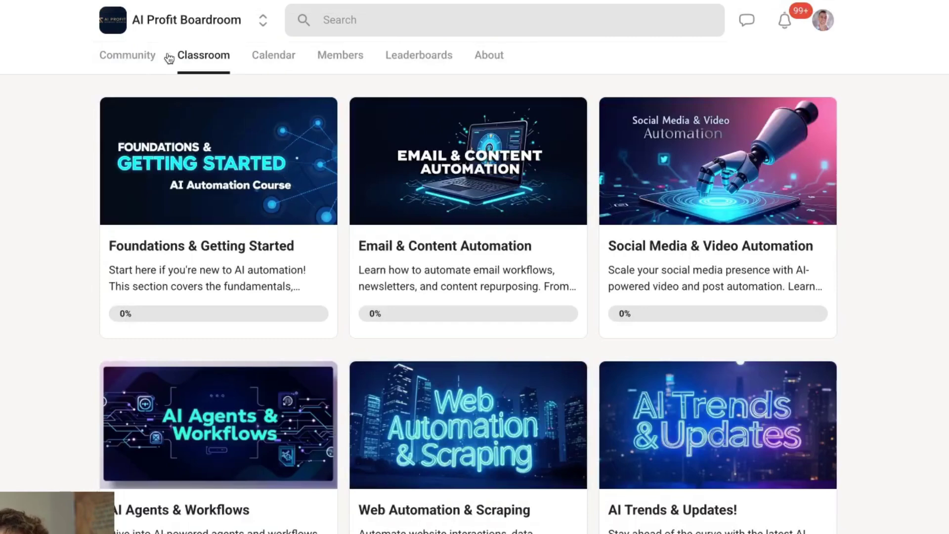
- Scroll through the AI Profit Boardroom Community discussion feed
left_click(131, 61)
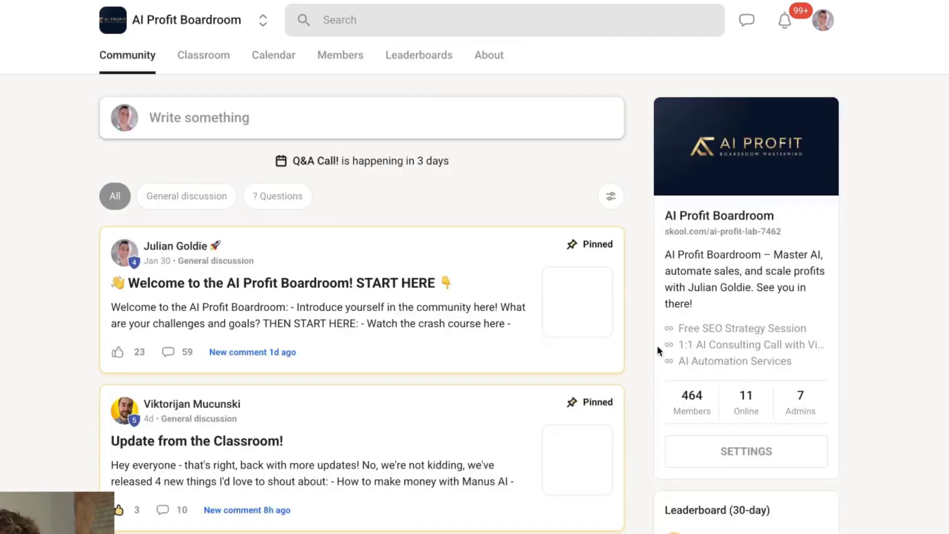
scroll(277, 409, "down", 3)
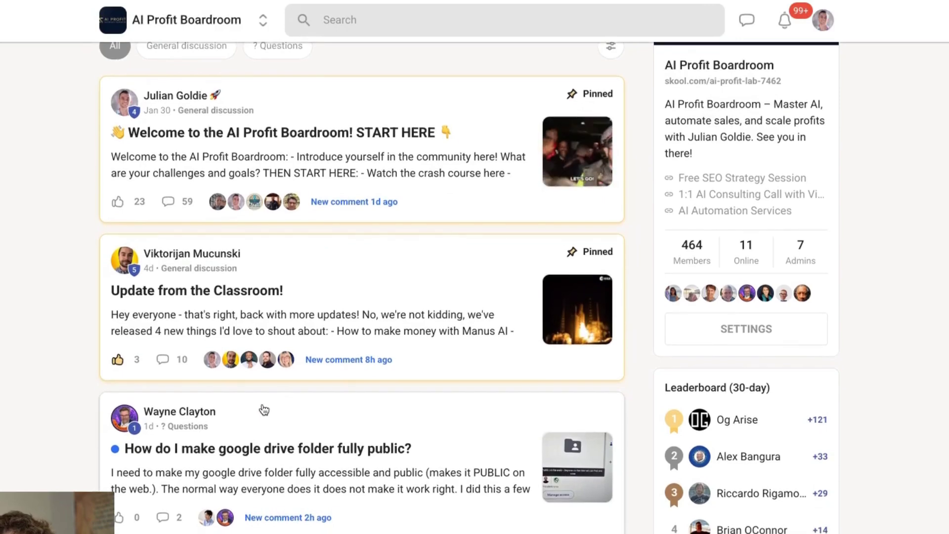
scroll(259, 411, "down", 3)
scroll(128, 386, "up", 1)
scroll(30, 341, "down", 20)
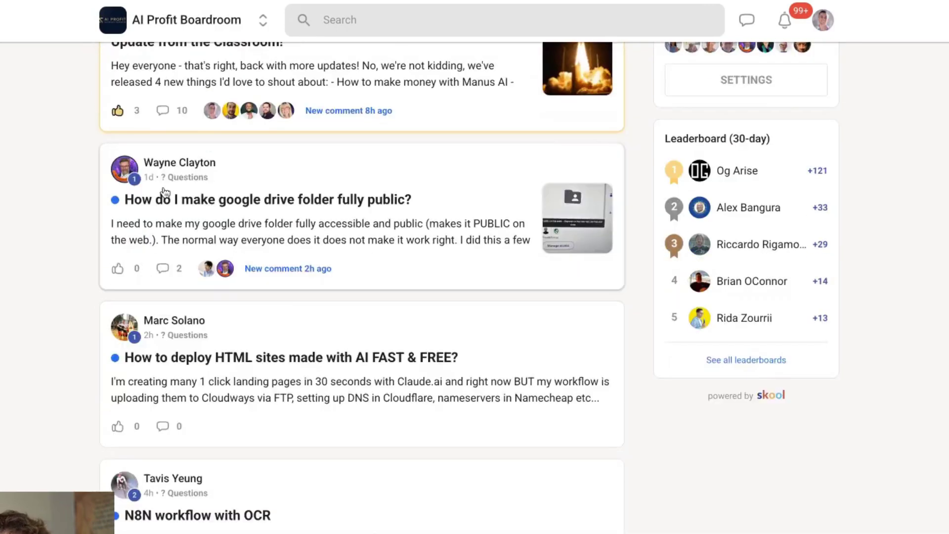
scroll(35, 326, "up", 15)
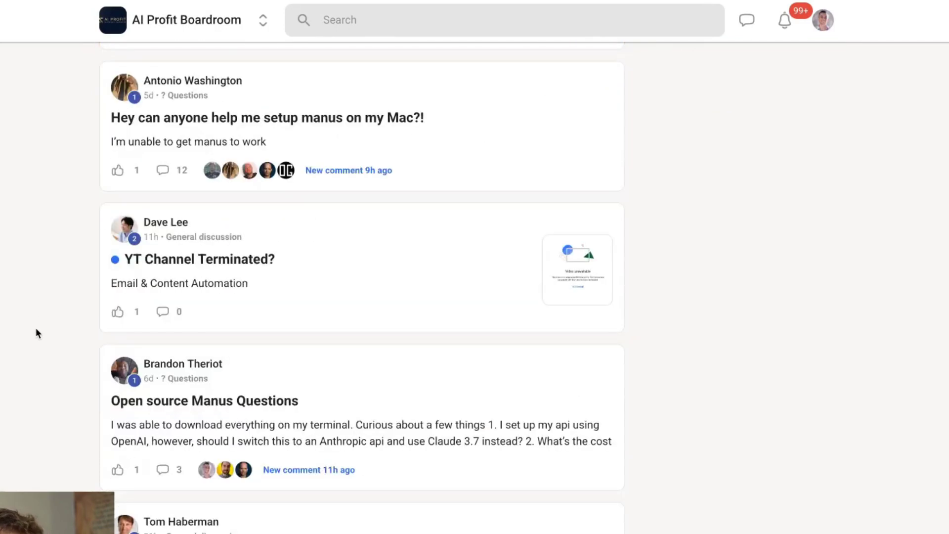
scroll(36, 312, "down", 15)
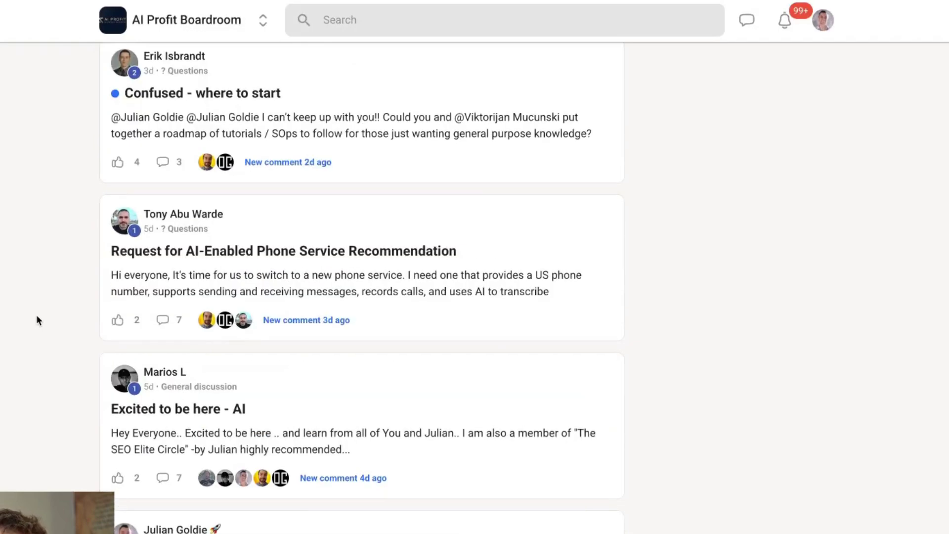
scroll(37, 314, "up", 10)
- Return to the top and show the March 2025 calendar with Weekly Q&A and Q&A Call events
scroll(37, 322, "up", 3)
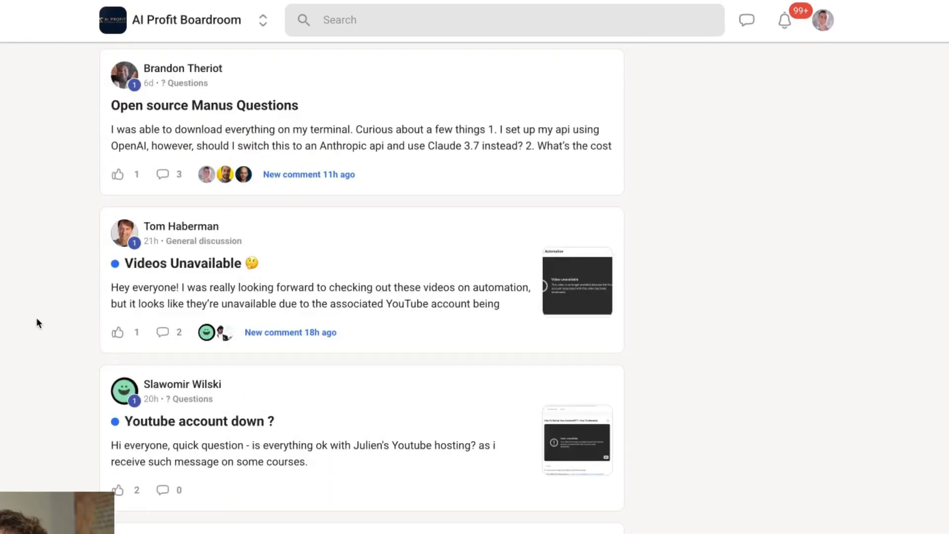
scroll(282, 235, "up", 6)
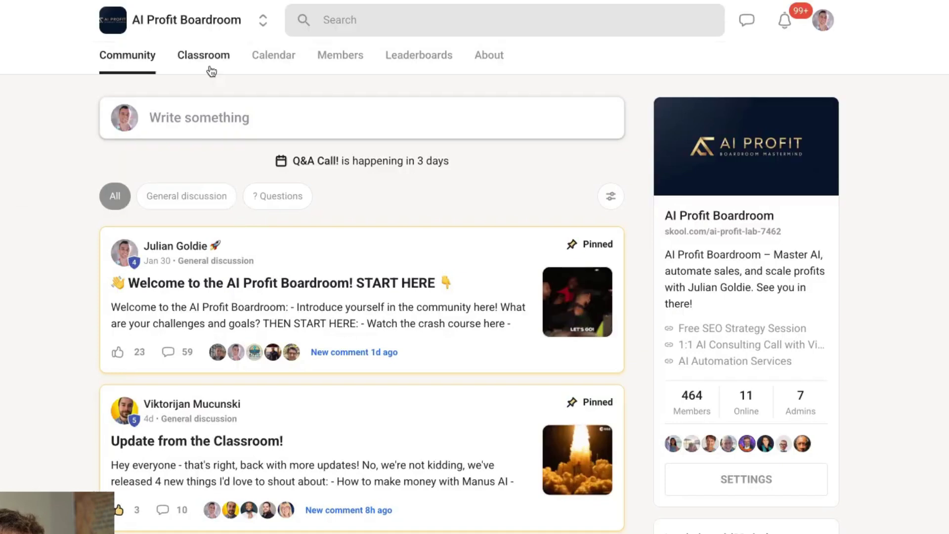
left_click(274, 55)
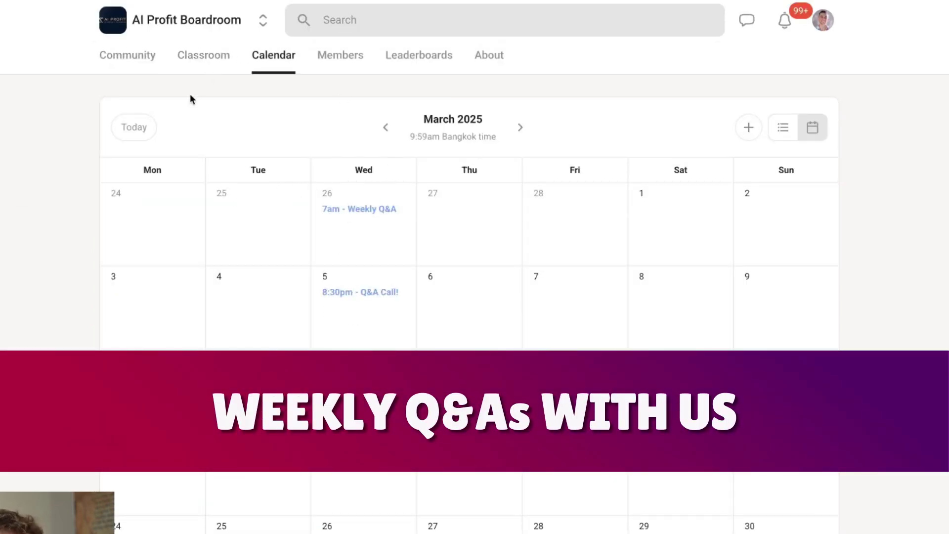
- Leave the Q&A calendar for the go.juliangoldie.com/strategy-session landing page in a new tab
scroll(379, 413, "down", 2)
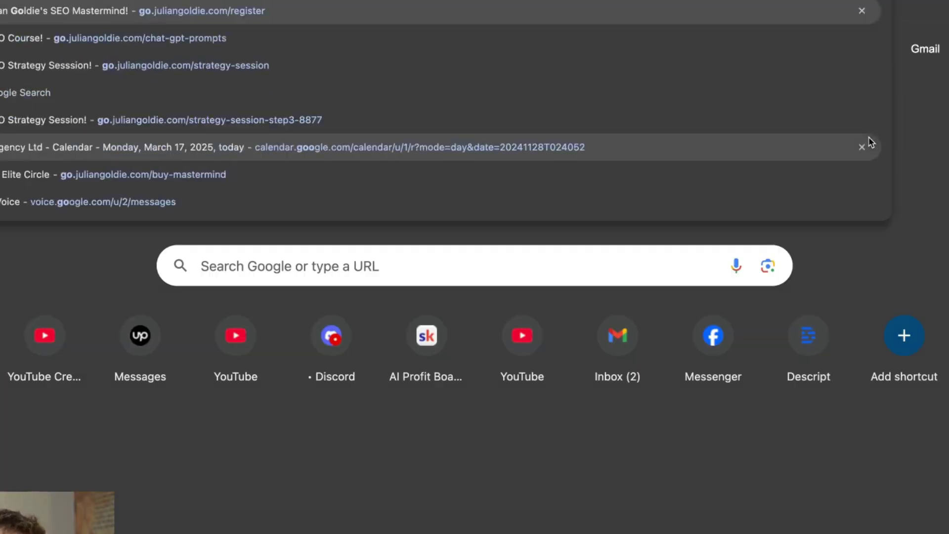
key("Return")
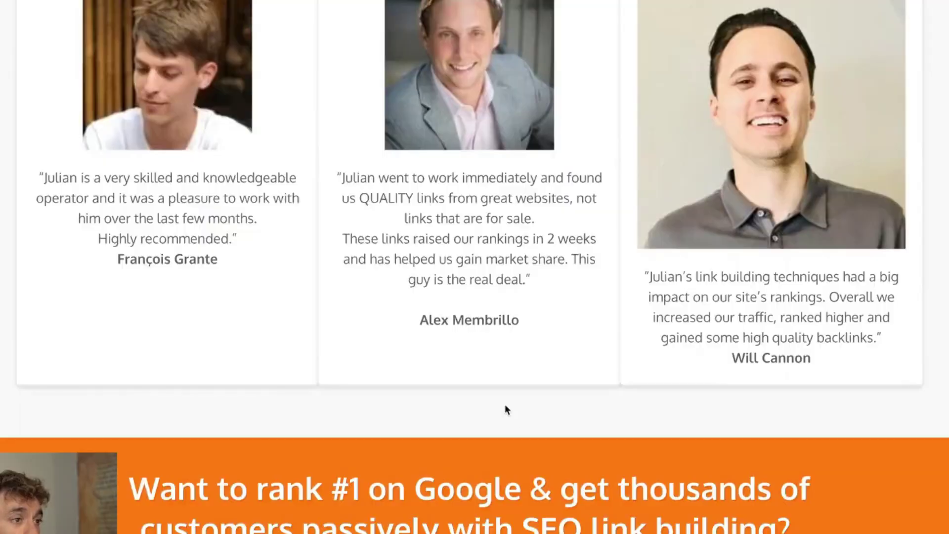
scroll(515, 419, "down", 20)
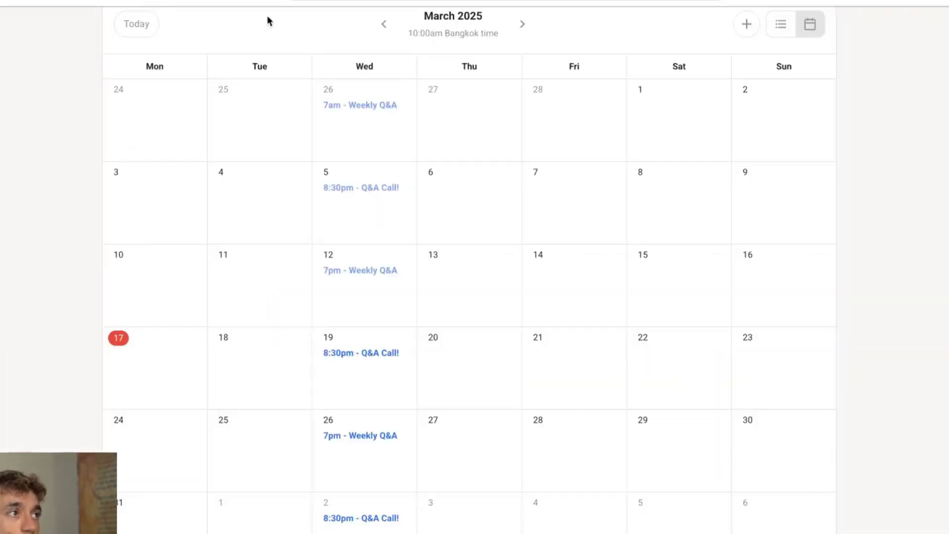
- Scroll the strategy session page, then return to Skool's About page showing 464 members at $59/month
scroll(236, 61, "up", 1)
scroll(236, 62, "up", 1)
left_click(205, 18)
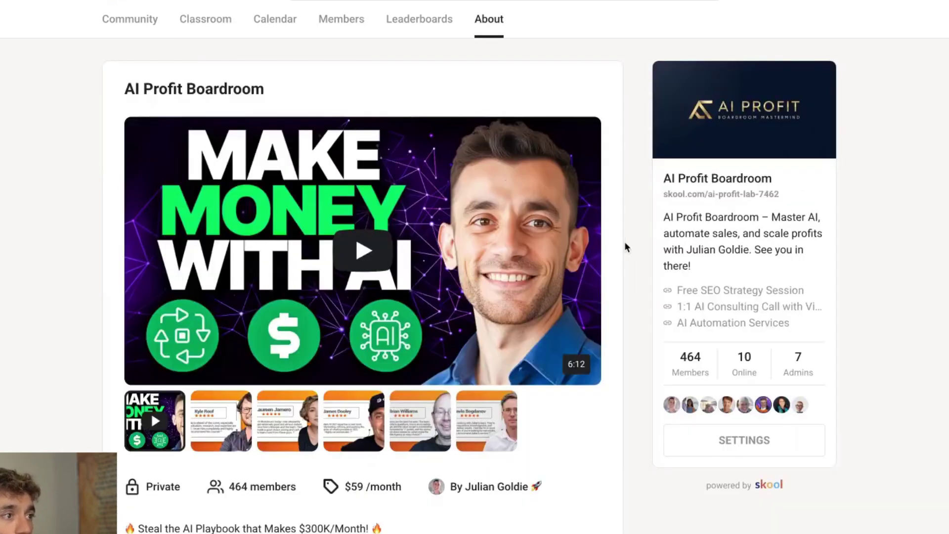
scroll(628, 252, "down", 6)
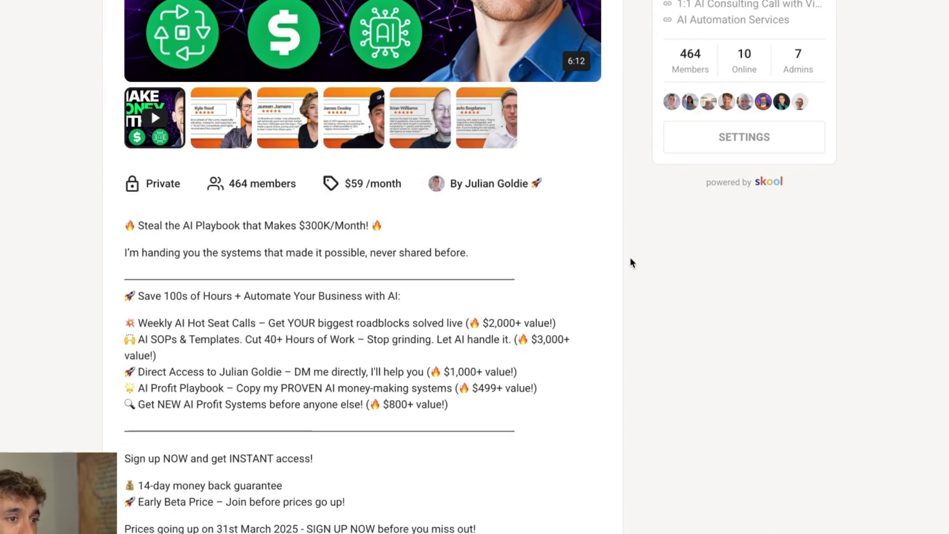
scroll(629, 228, "up", 6)
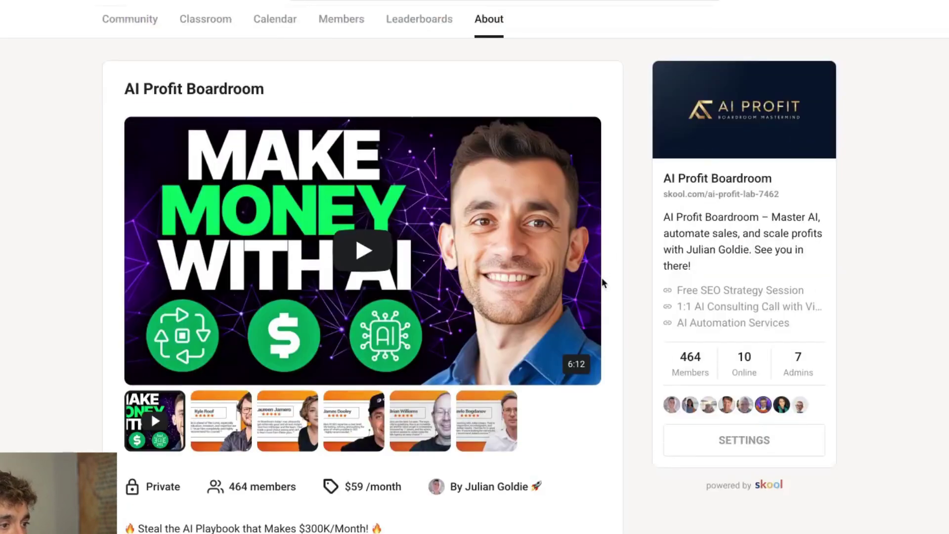